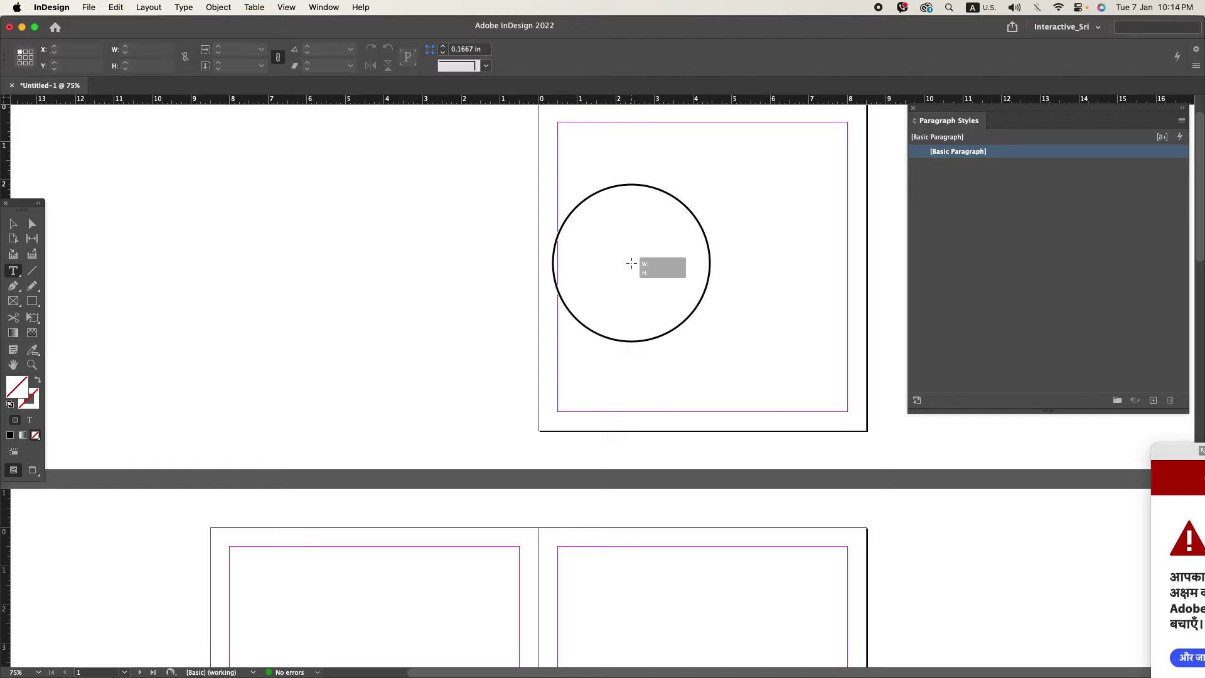
- Create a text frame about 5.7 × 3 in within the first page's margins containing the text "TITLE PAGE"
scroll(612, 245, down, 10)
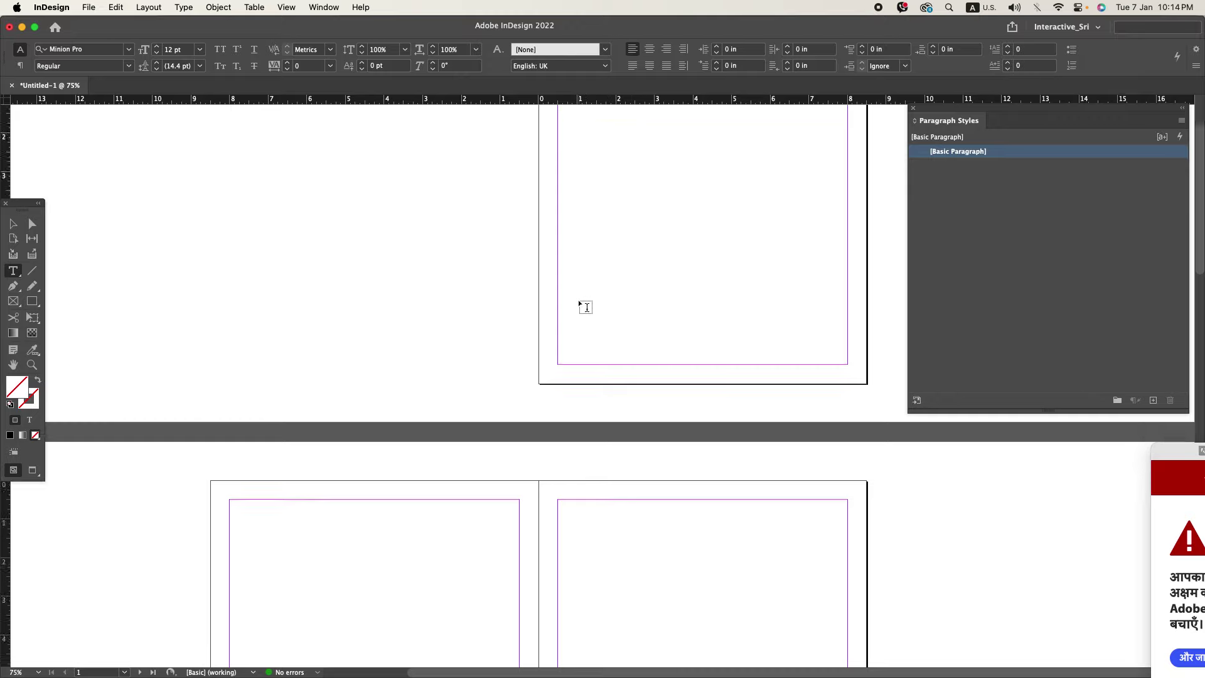
scroll(578, 299, up, 5)
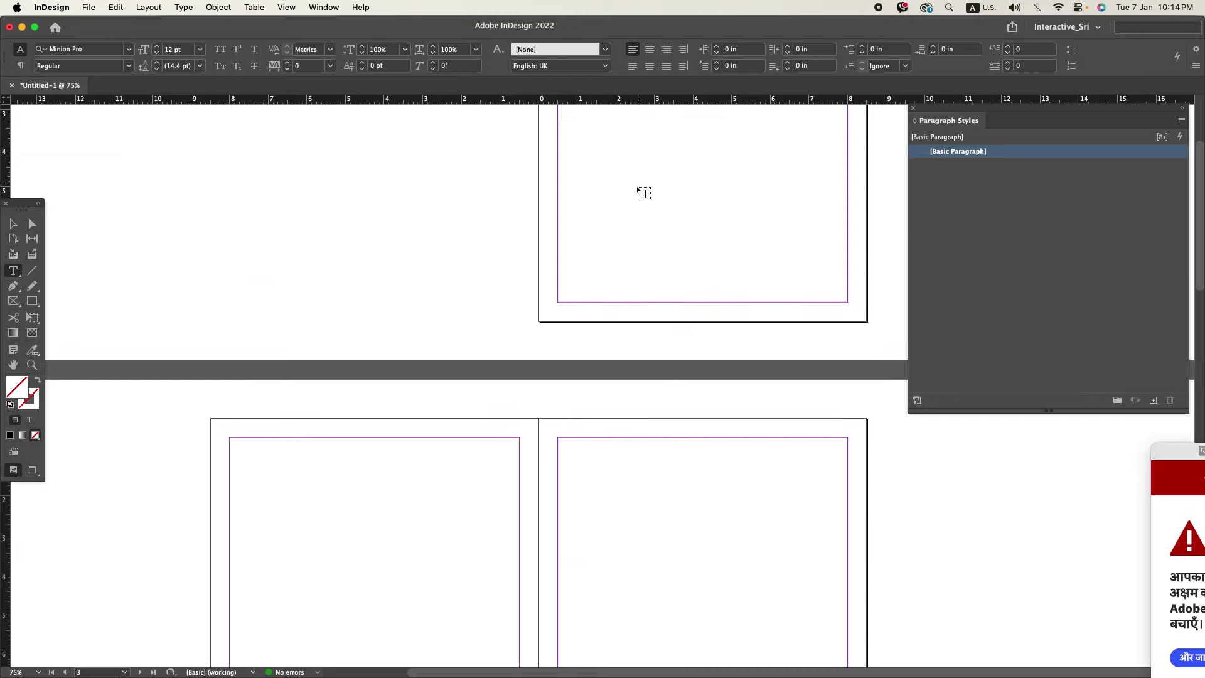
scroll(637, 185, up, 2)
drag(602, 208, 822, 325)
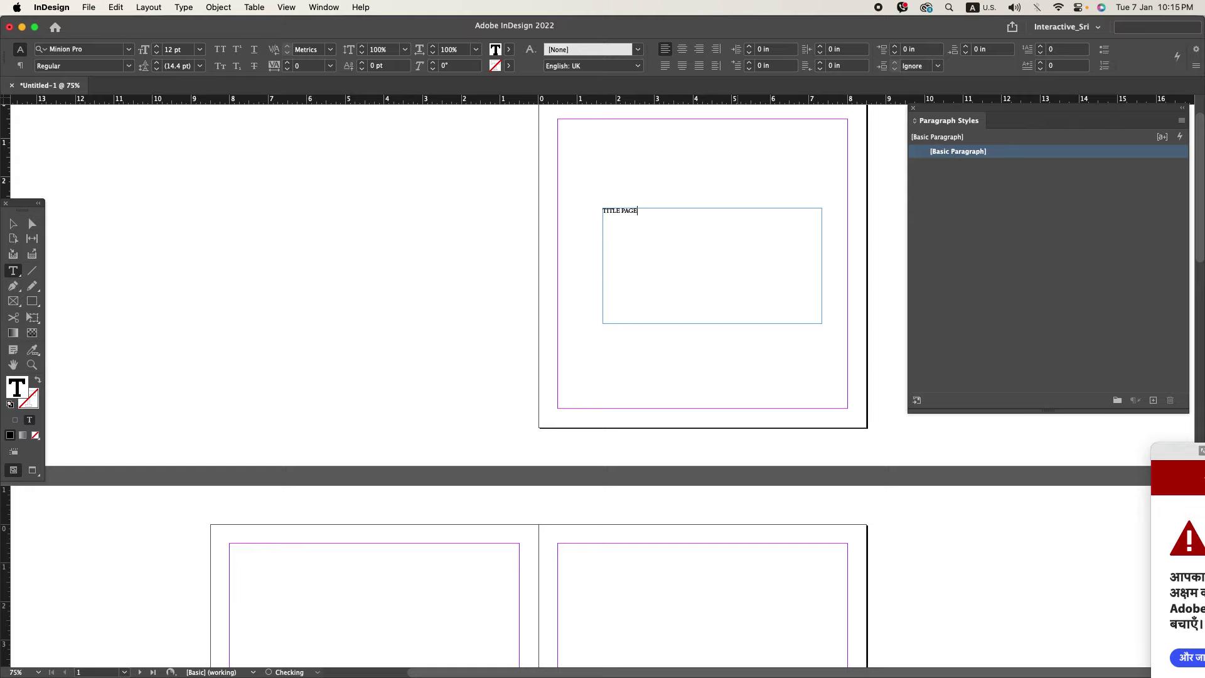
- Select all the title text on the first page and enlarge it to 54 pt
key(super+a)
key(super+shift+period)
key(super+shift+period)
key(super+shift+period)
key(super+shift+period)
key(super+shift+period)
key(super+shift+period)
key(super+shift+period)
key(super+shift+period)
key(super+shift+period)
key(super+shift+period)
key(super+shift+period)
key(super+shift+period)
key(super+shift+period)
key(super+shift+period)
key(super+shift+period)
key(super+shift+period)
key(super+shift+period)
key(super+shift+period)
key(super+shift+period)
key(super+shift+period)
key(super+shift+period)
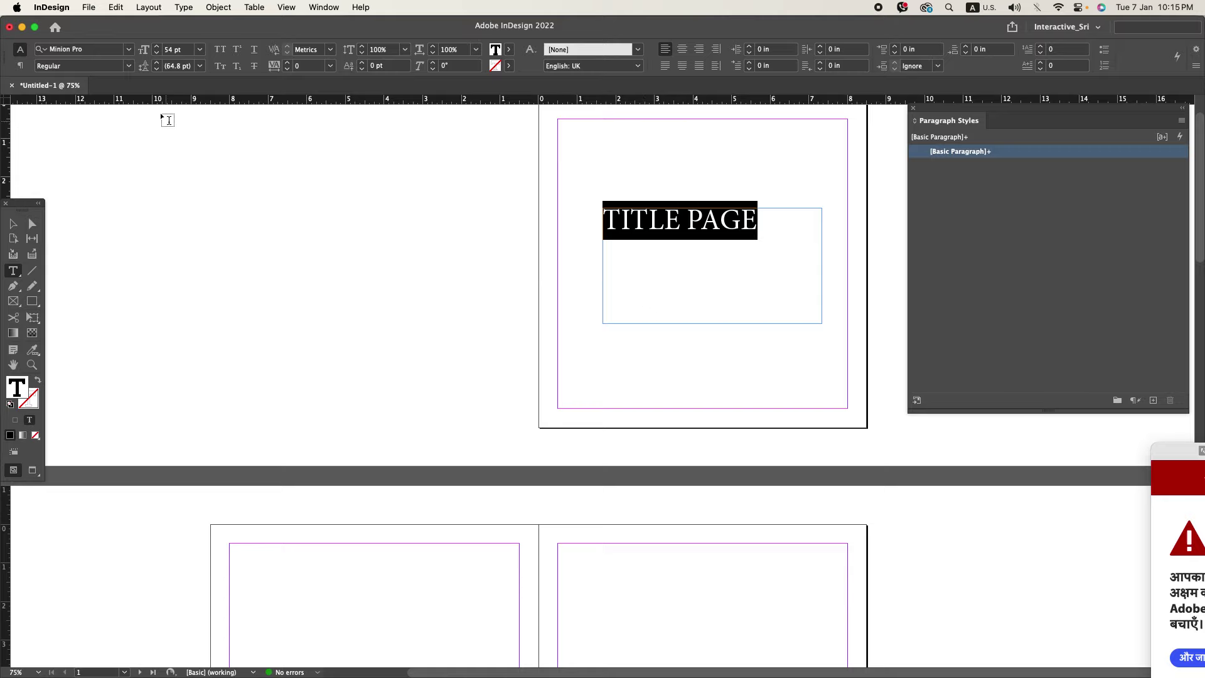
- Try the Abril Display Black font on the selected title text
click(44, 50)
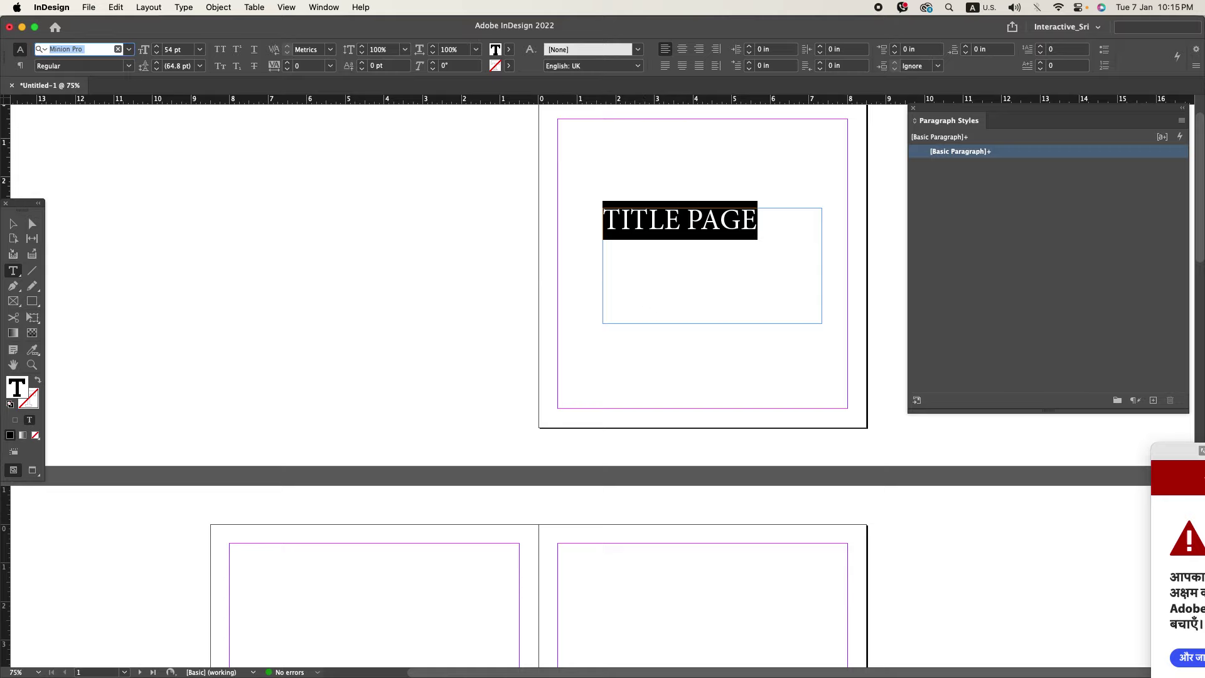
text(Colo)
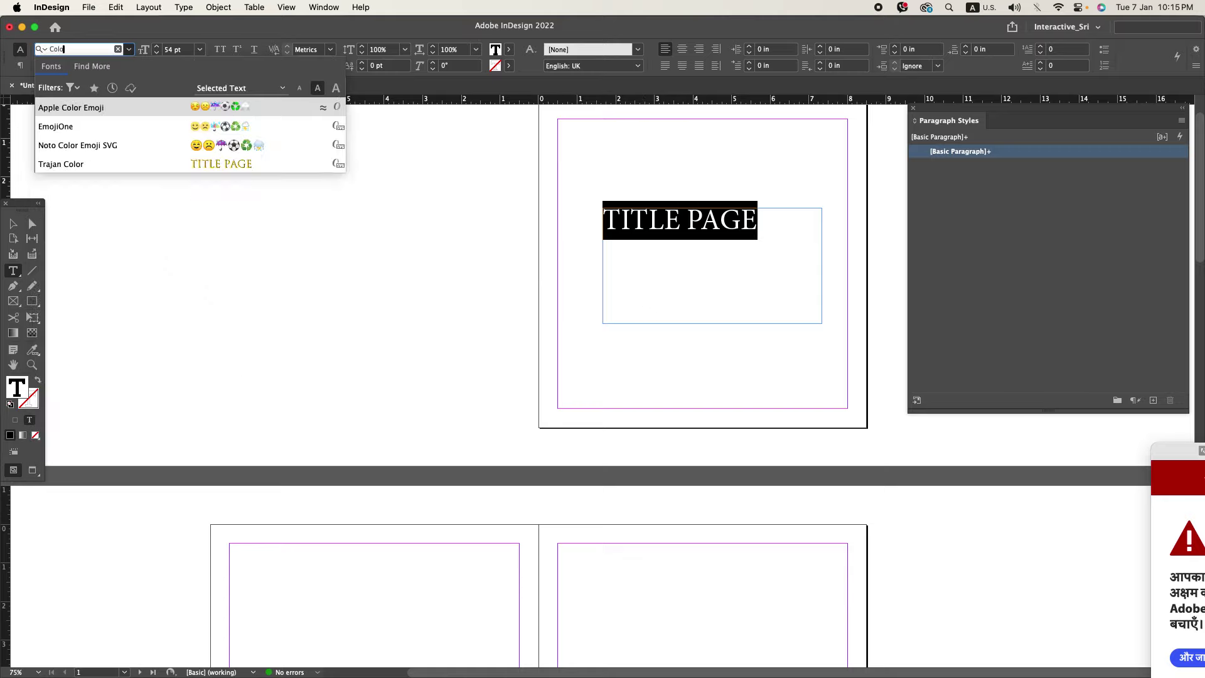
key(Down)
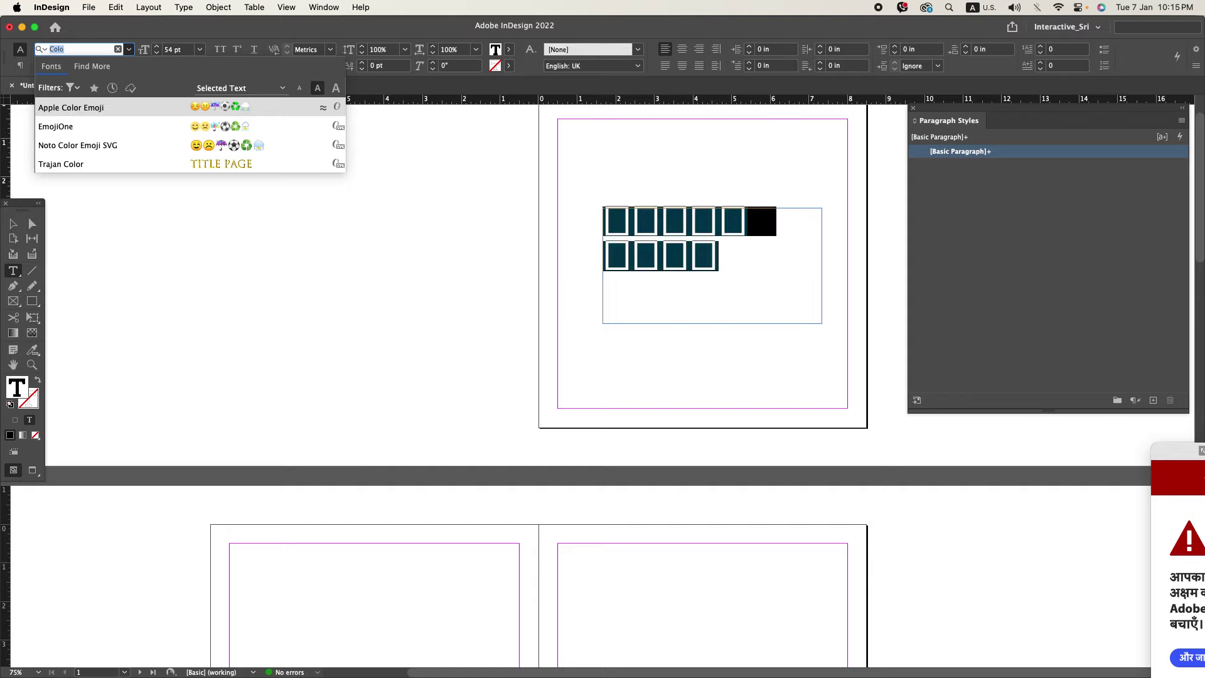
text(a)
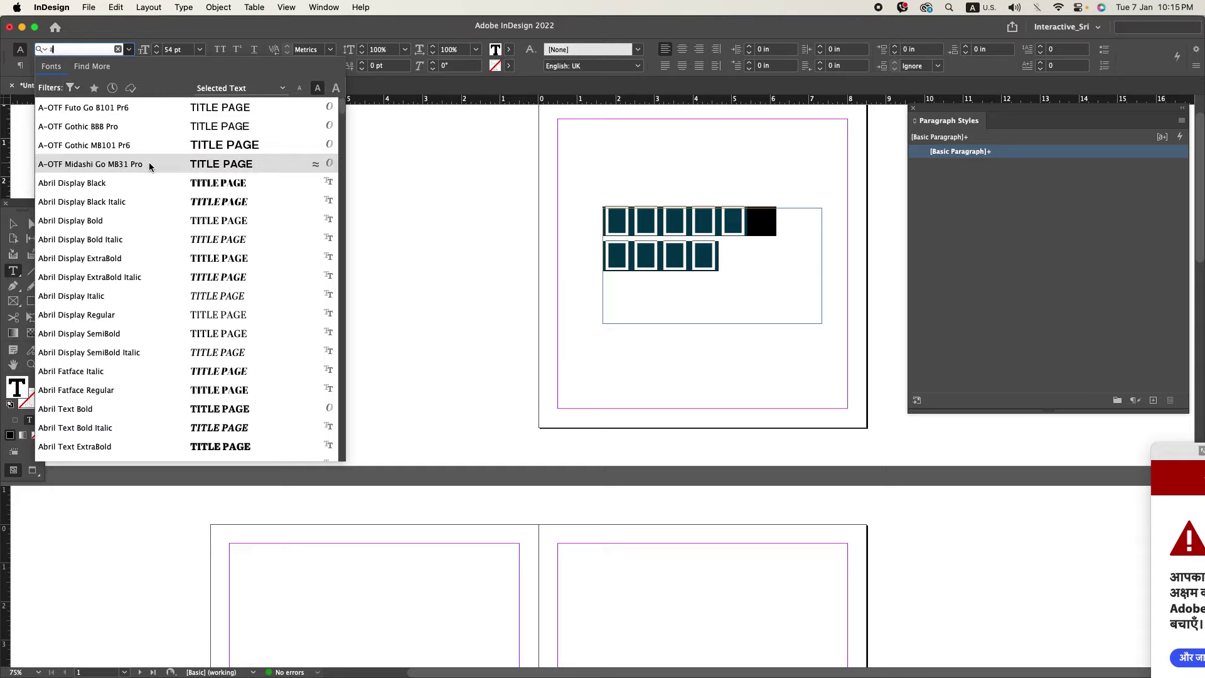
click(153, 182)
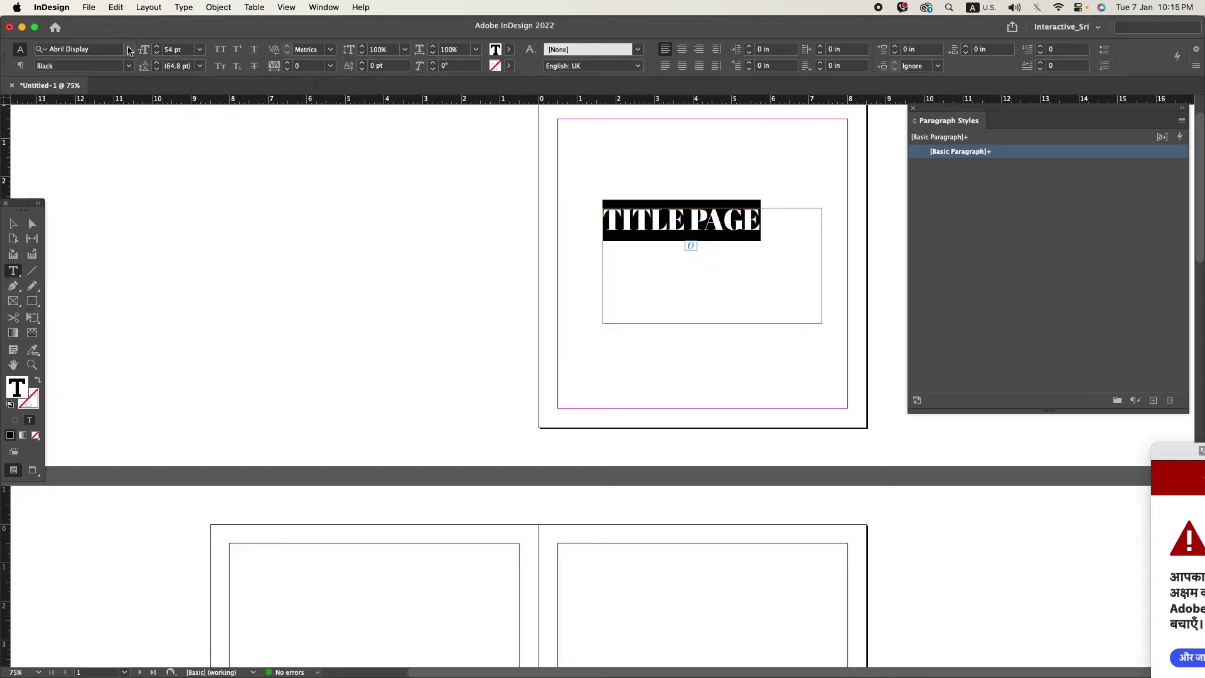
- Set the title text in the Abril Text Bold font
click(128, 49)
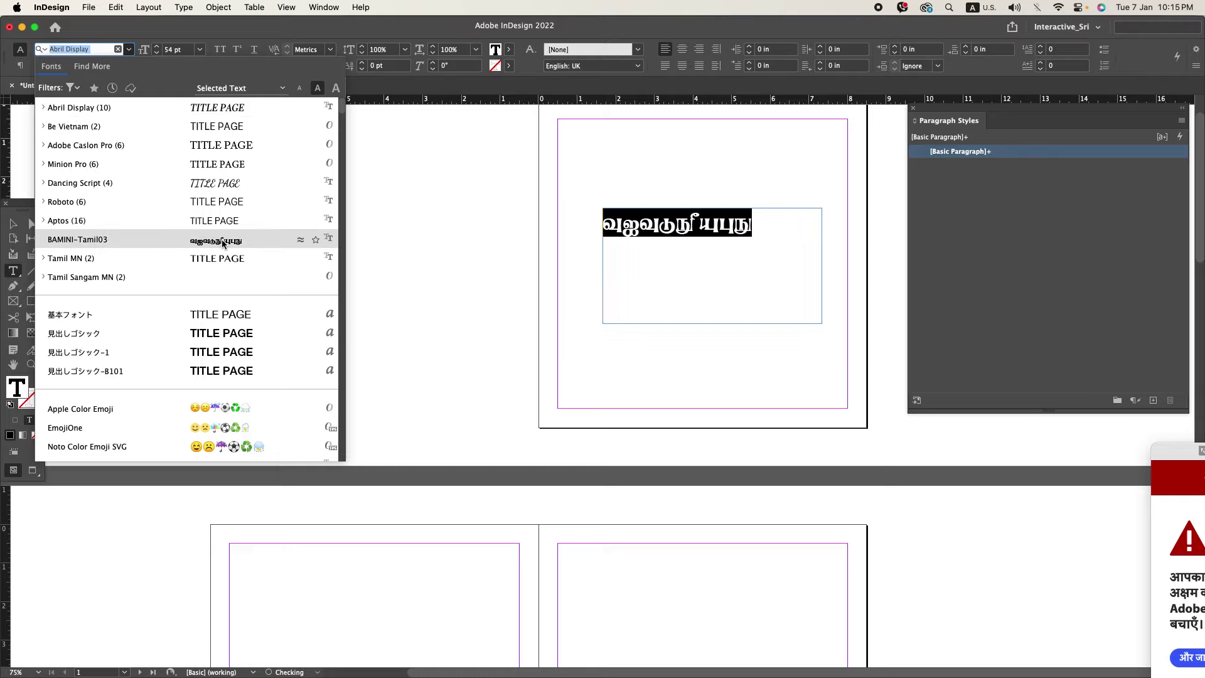
scroll(224, 199, down, 3)
scroll(224, 198, down, 3)
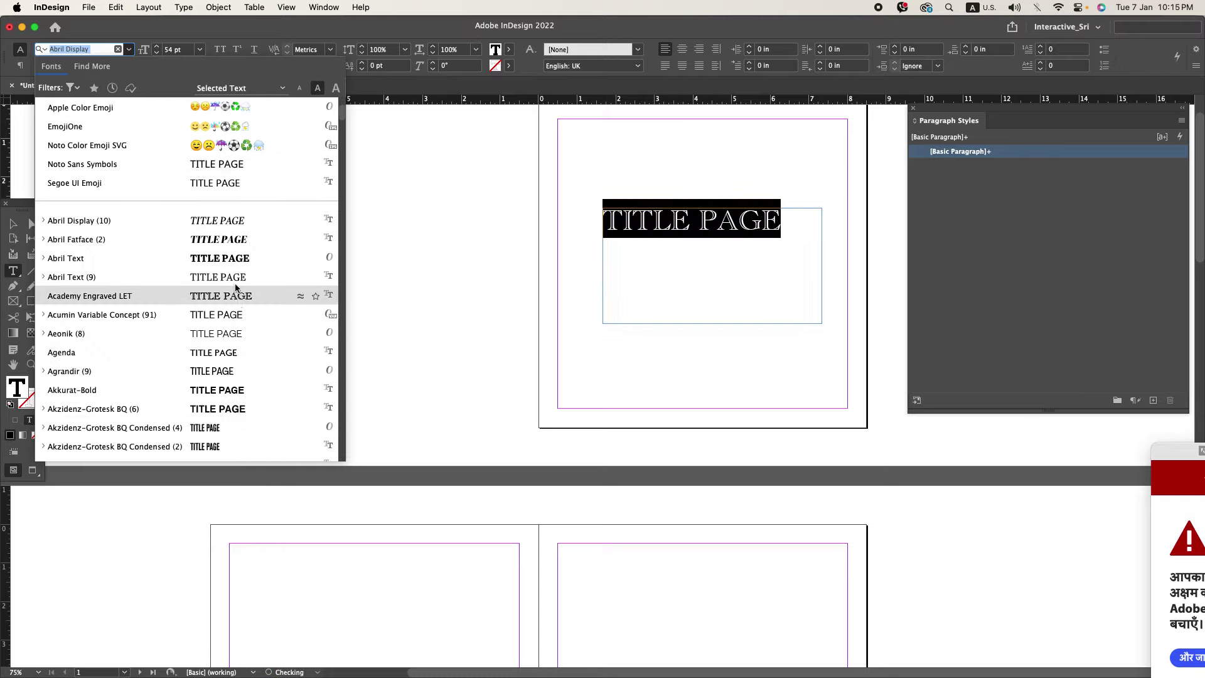
click(239, 260)
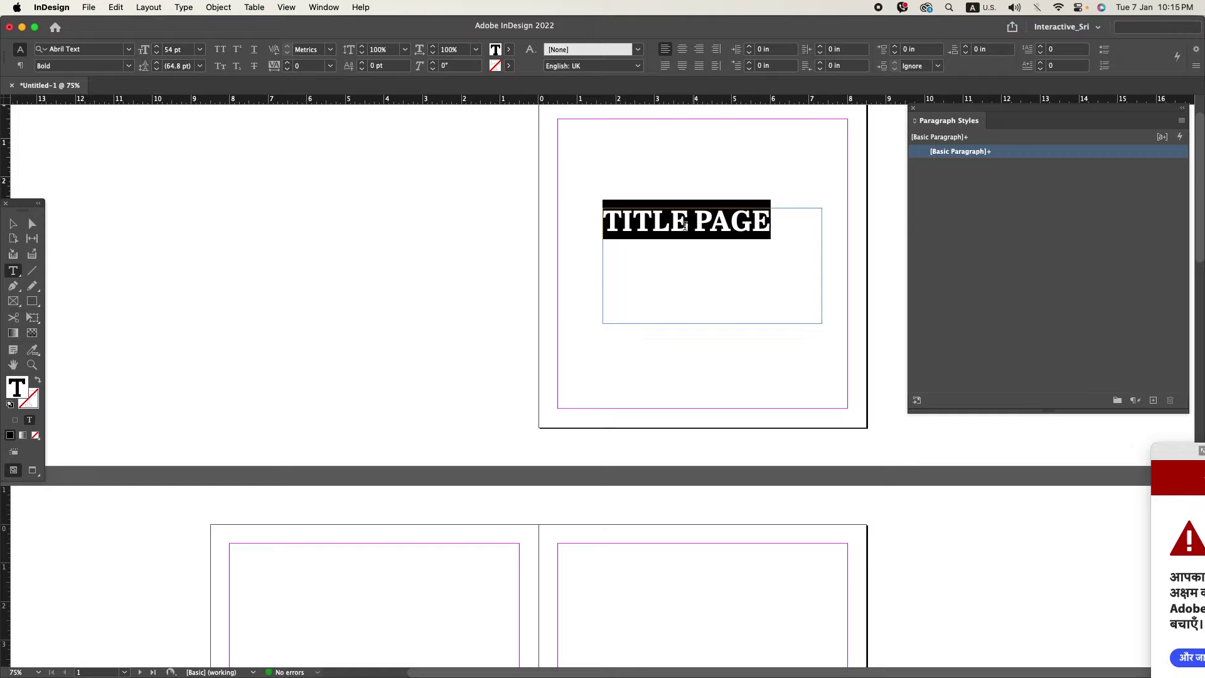
- Replace the placeholder title with "Coloring Book for Children"
text(Coloring)
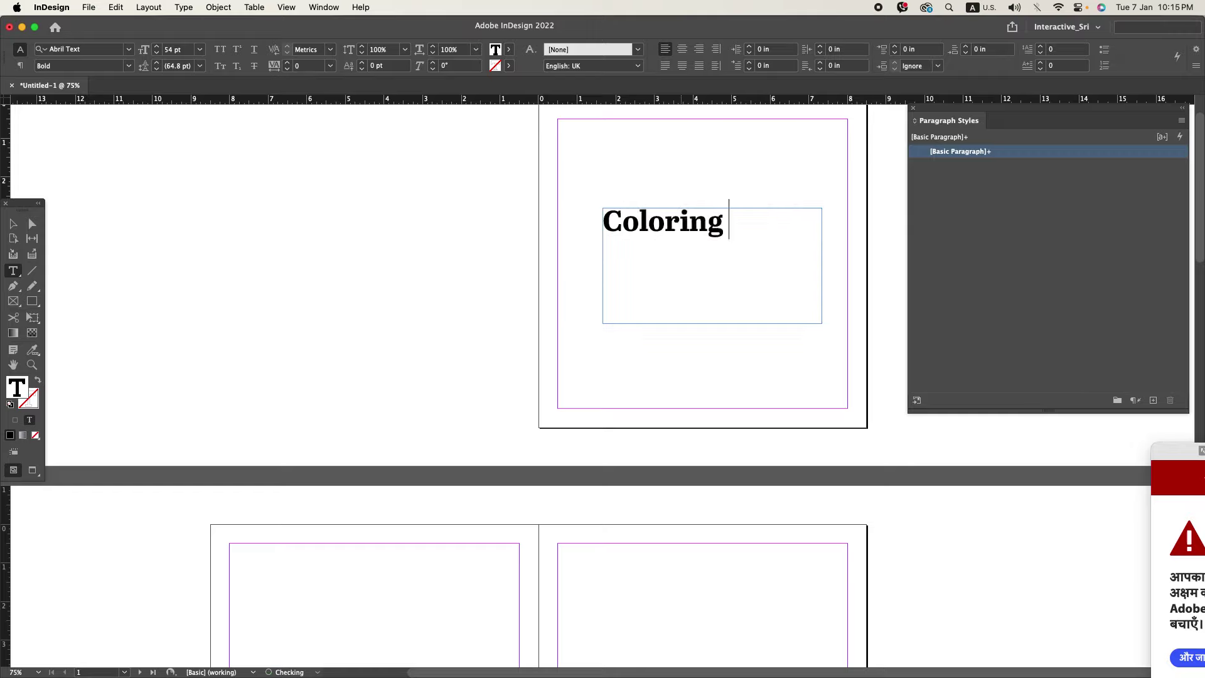
text( Book fo)
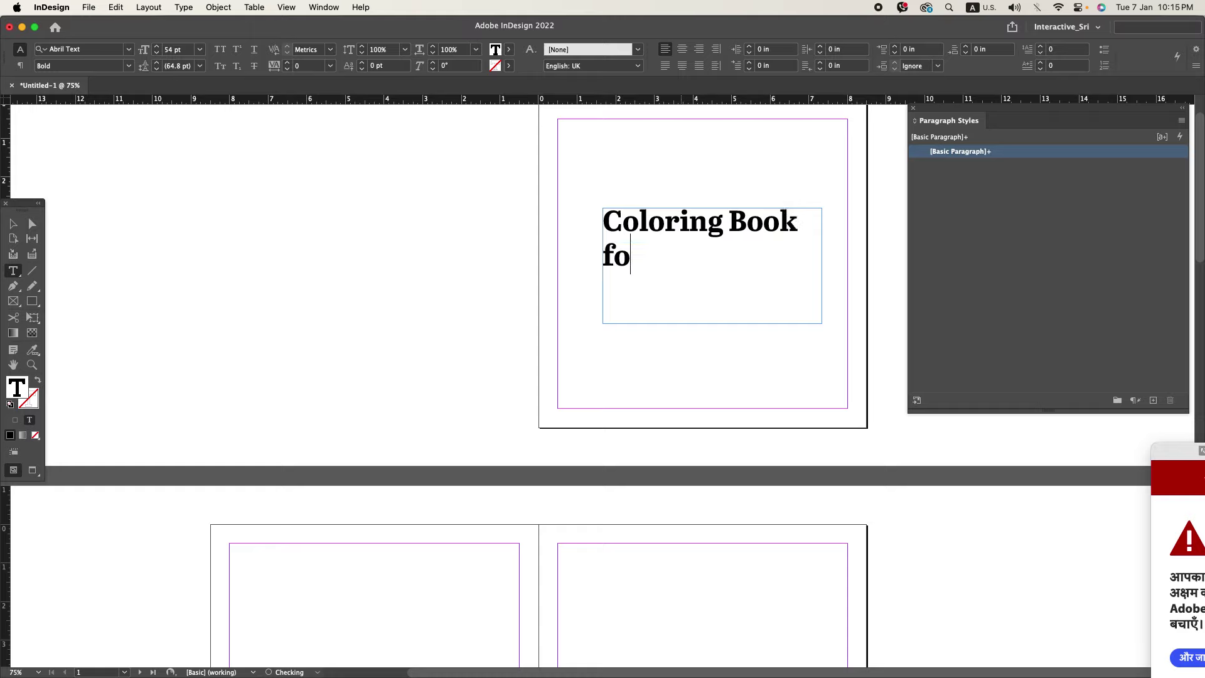
text(r Chi)
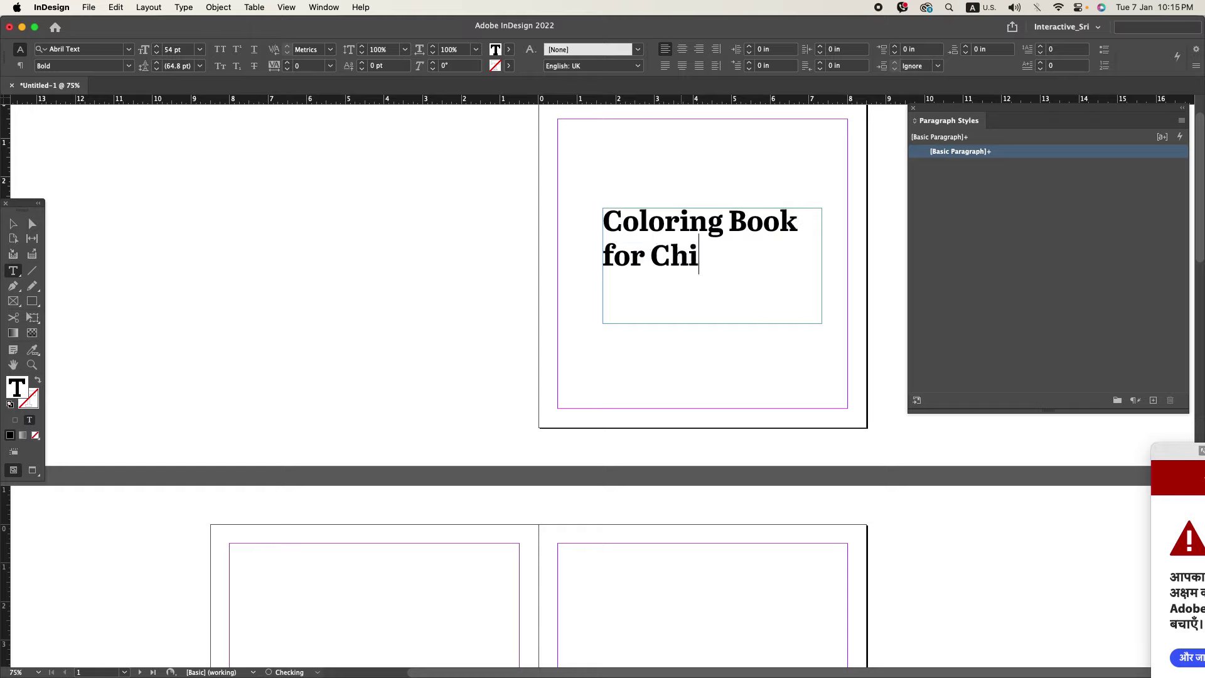
text(ldren)
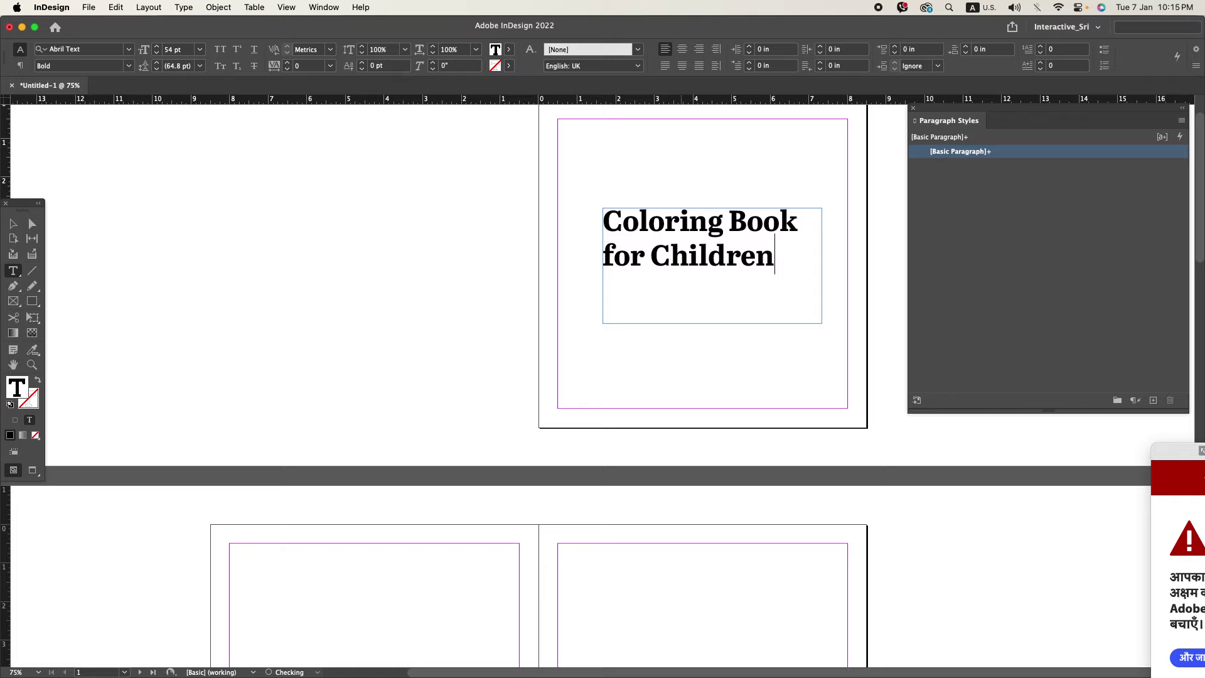
- Centre-align the title text and fit its frame to the content
key(super+a)
key(shift+super+c)
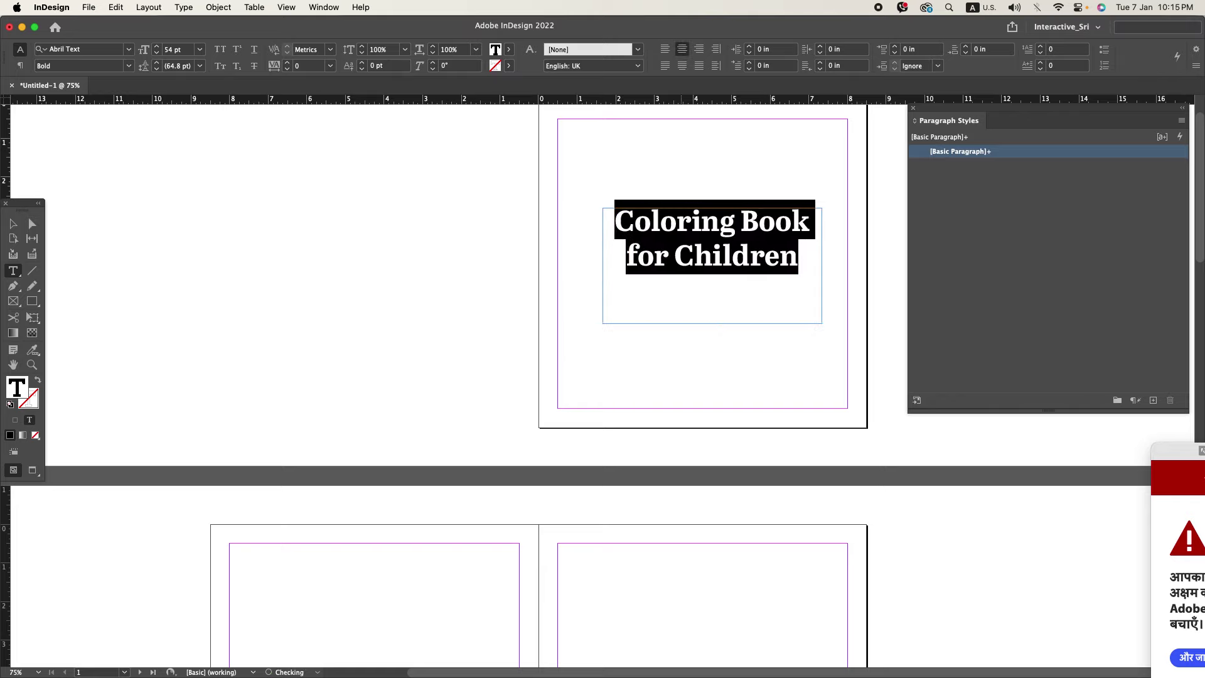
click(669, 248)
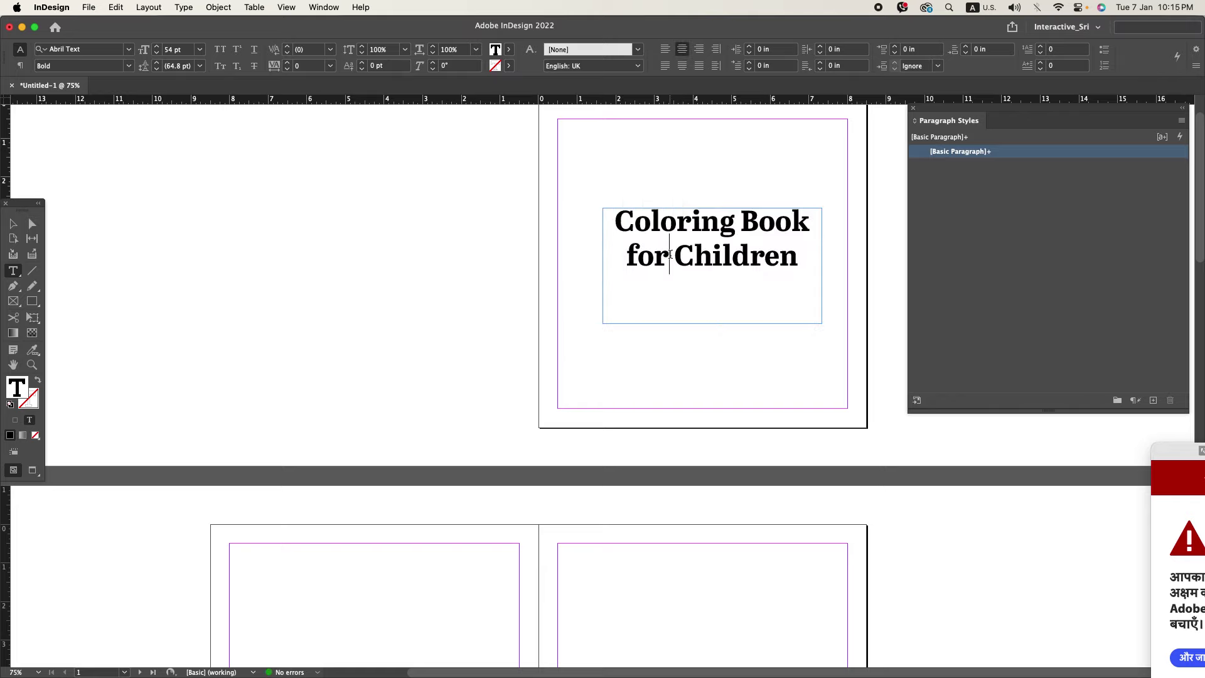
key(alt+super+c)
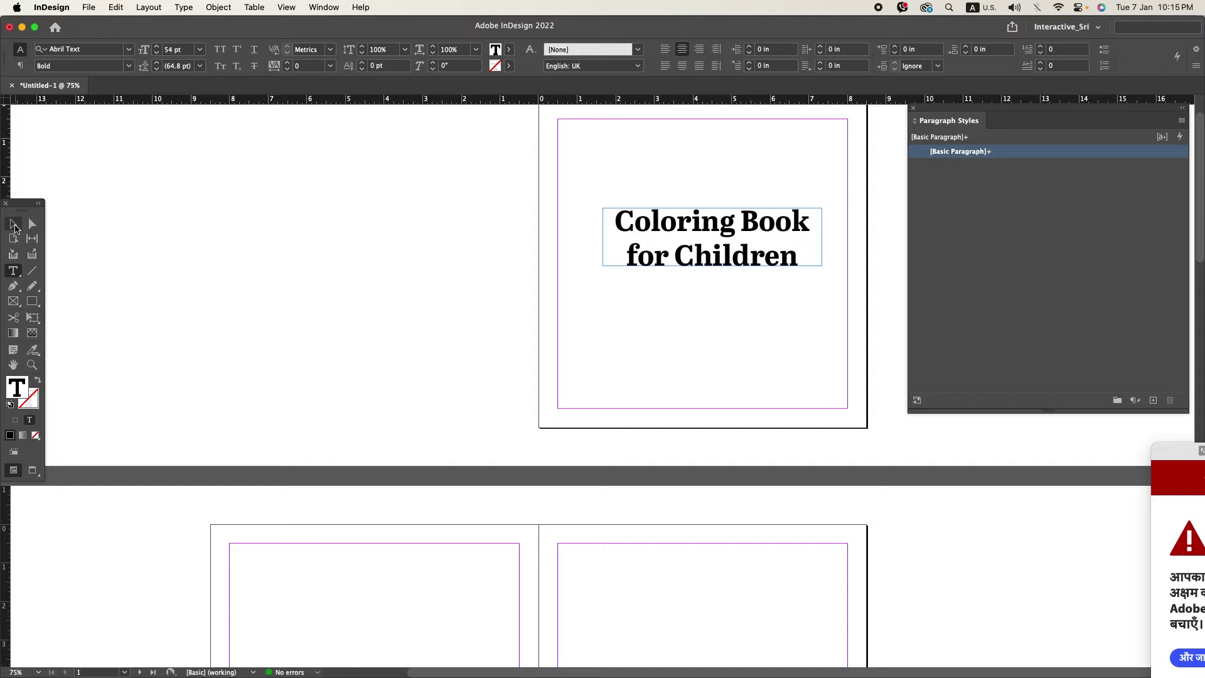
- Move the title frame to about the middle of the first page and check it in preview mode
click(13, 223)
drag(714, 237, 709, 257)
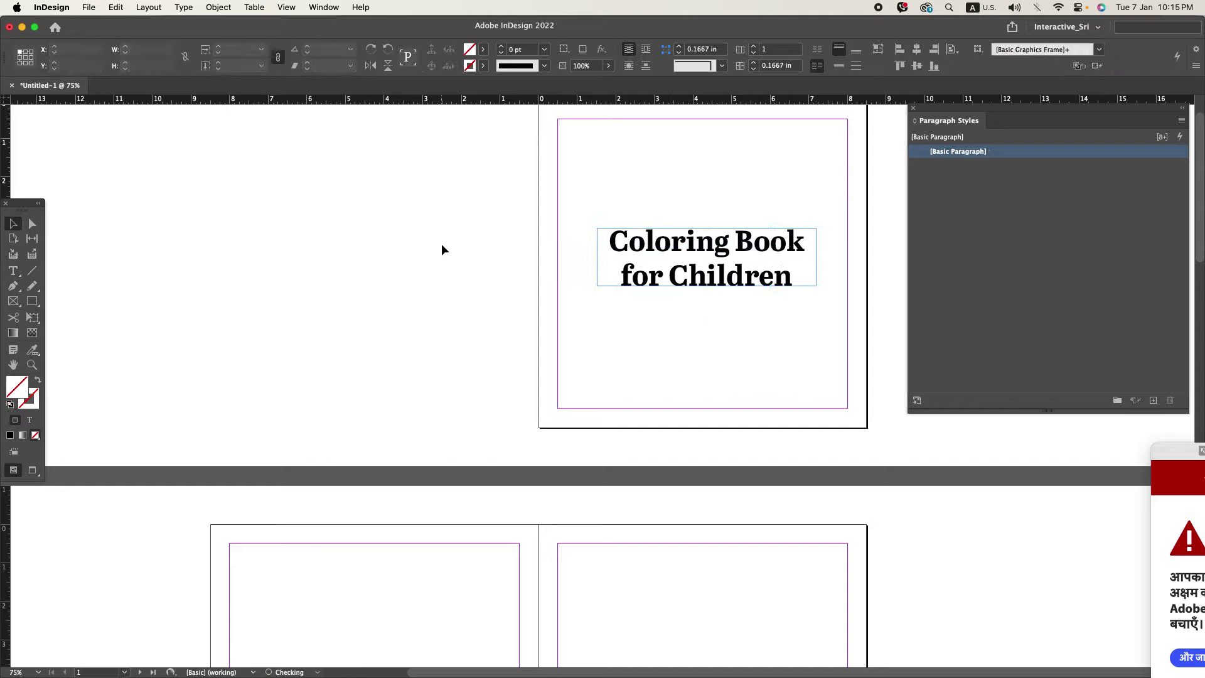
click(442, 247)
key(w)
key(w)
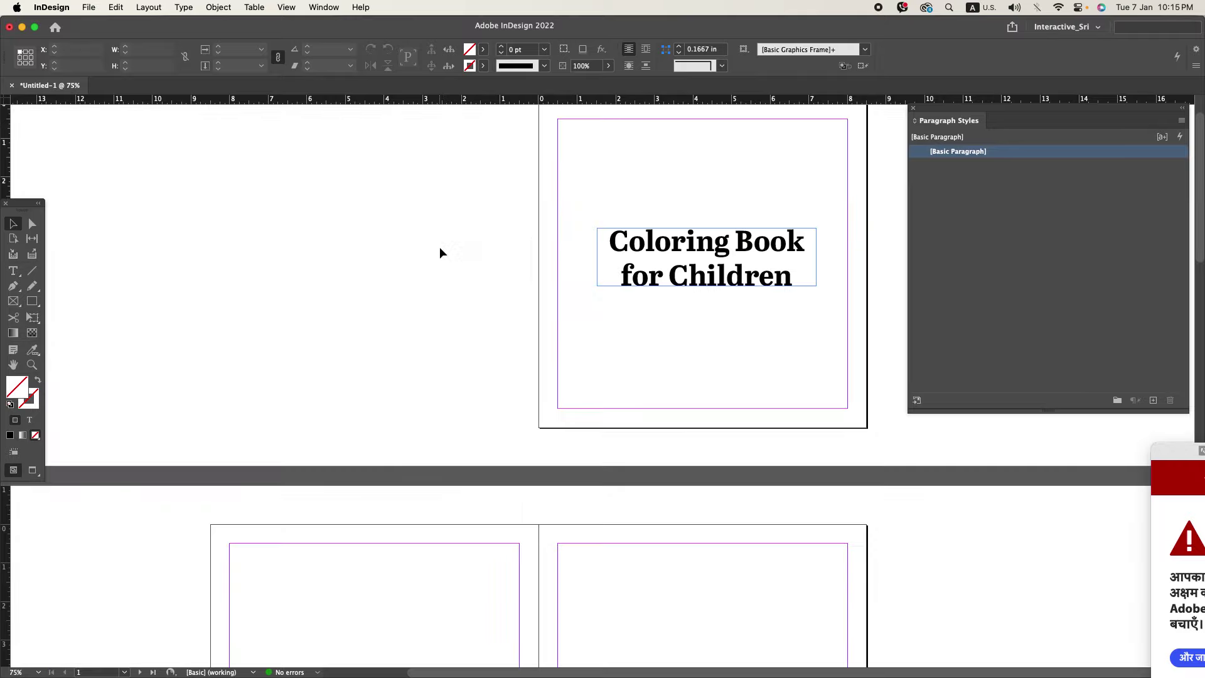
- Draw a text frame about 5.6 × 2.9 in on the left page of the first two-page spread
scroll(439, 246, down, 5)
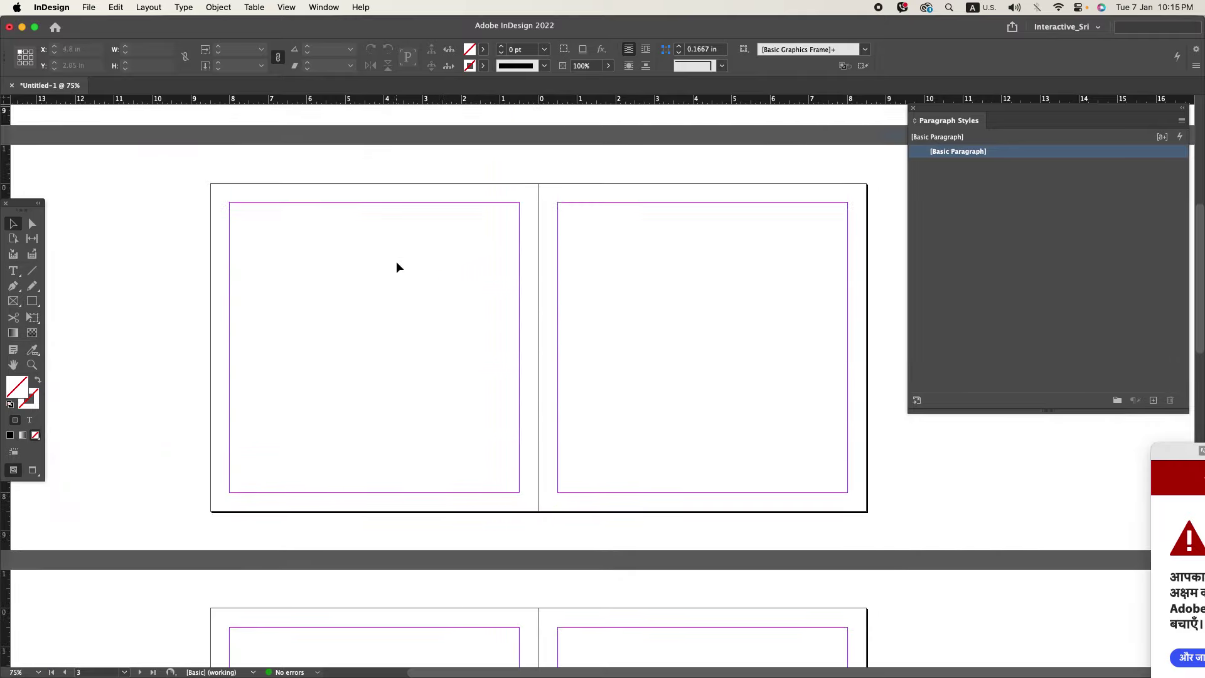
click(14, 271)
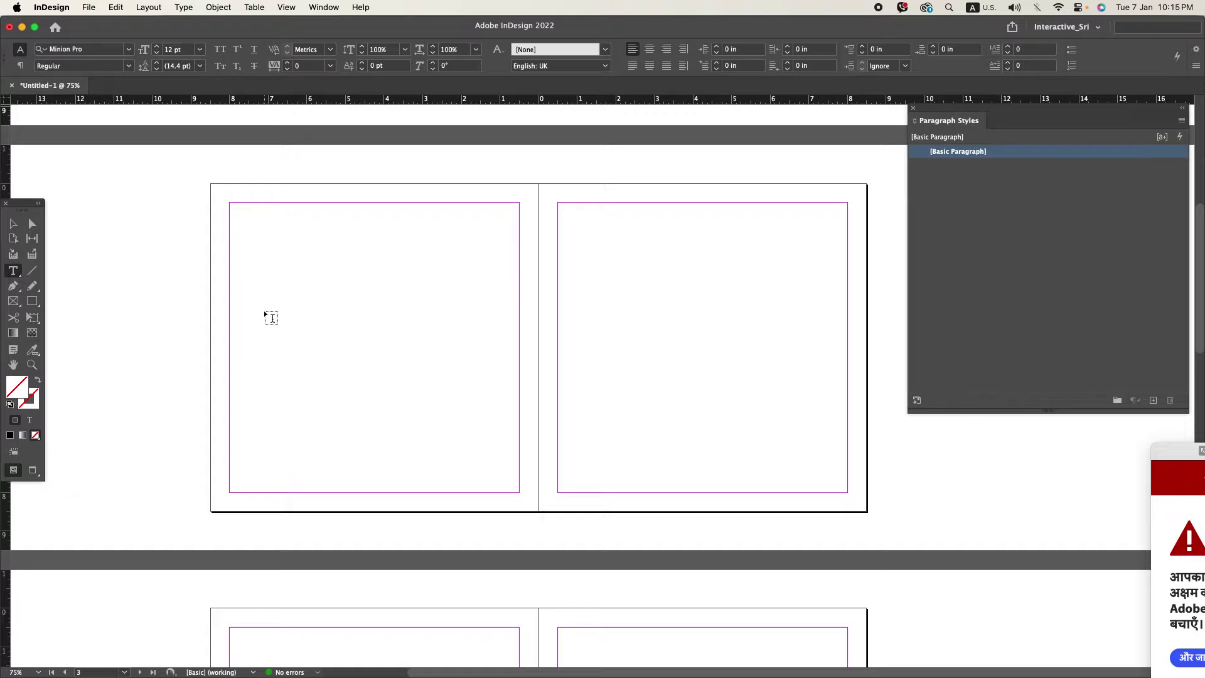
drag(264, 310, 480, 421)
- Switch to the Manuscript document in Word, copy the closing copyright paragraphs, and paste them into the empty text frame back in InDesign
key(super+Tab)
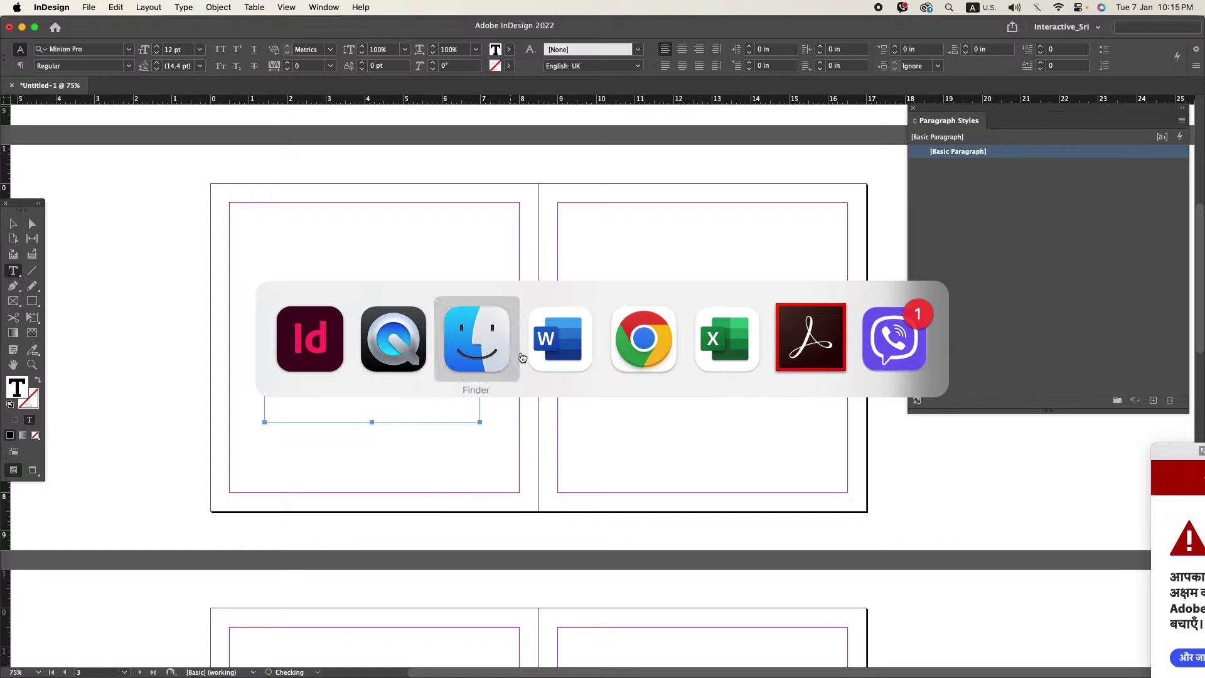
click(561, 357)
scroll(462, 433, down, 10)
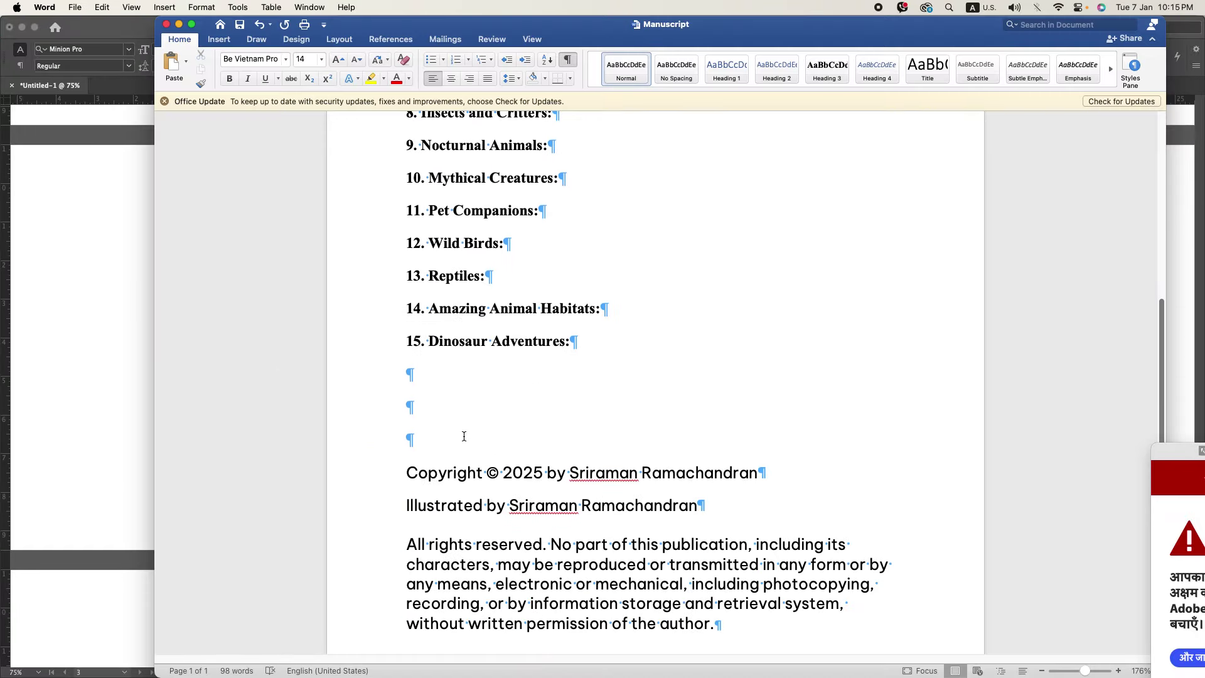
drag(416, 477, 716, 620)
key(super+c)
key(super+Tab)
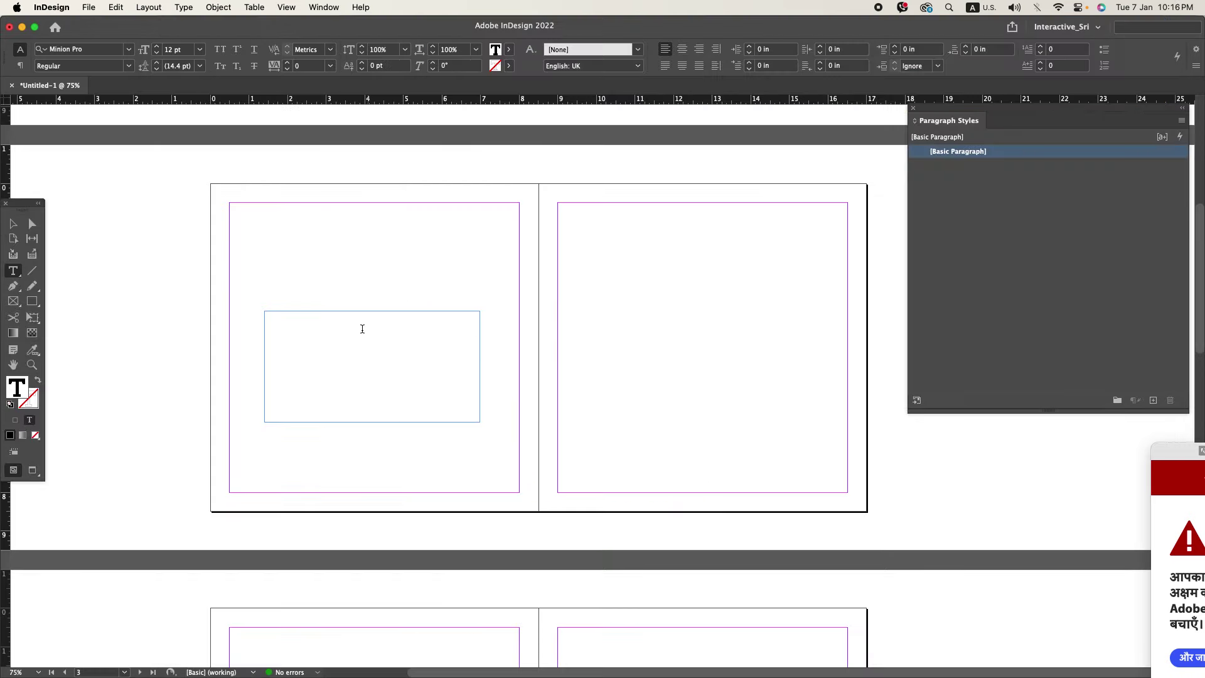
click(345, 329)
key(super+v)
- Set all the copyright text in Be Vietnam Pro Regular and centre-align it
key(super+a)
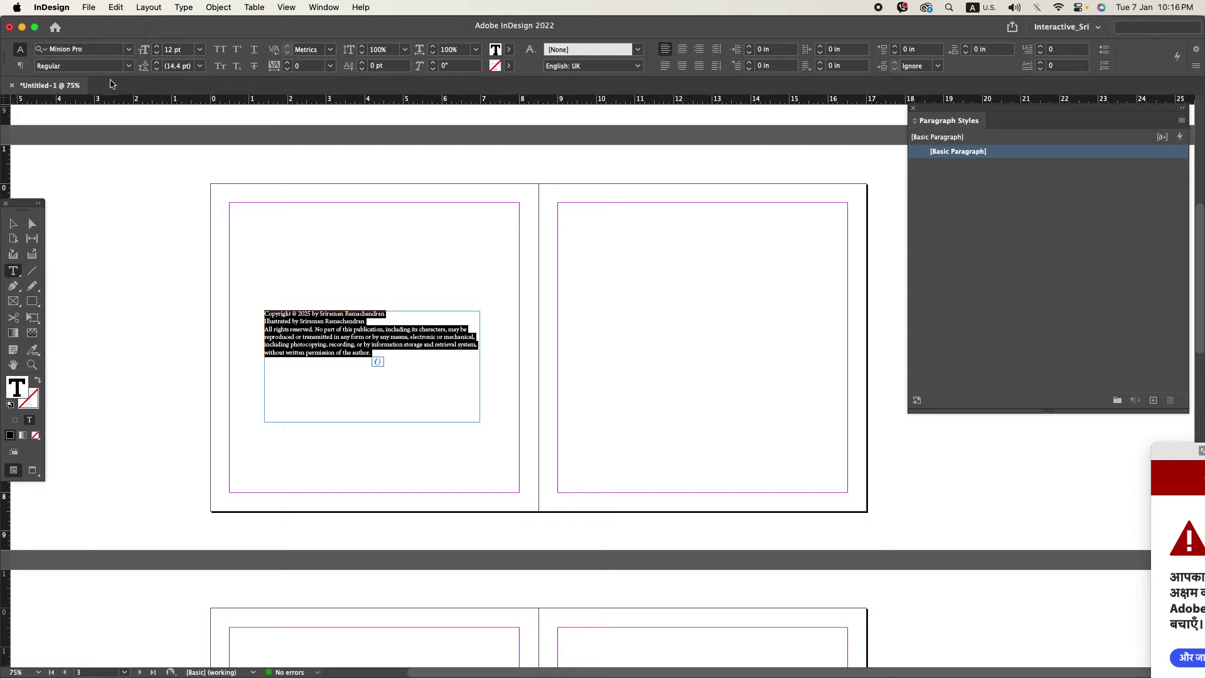
click(42, 49)
text(Be)
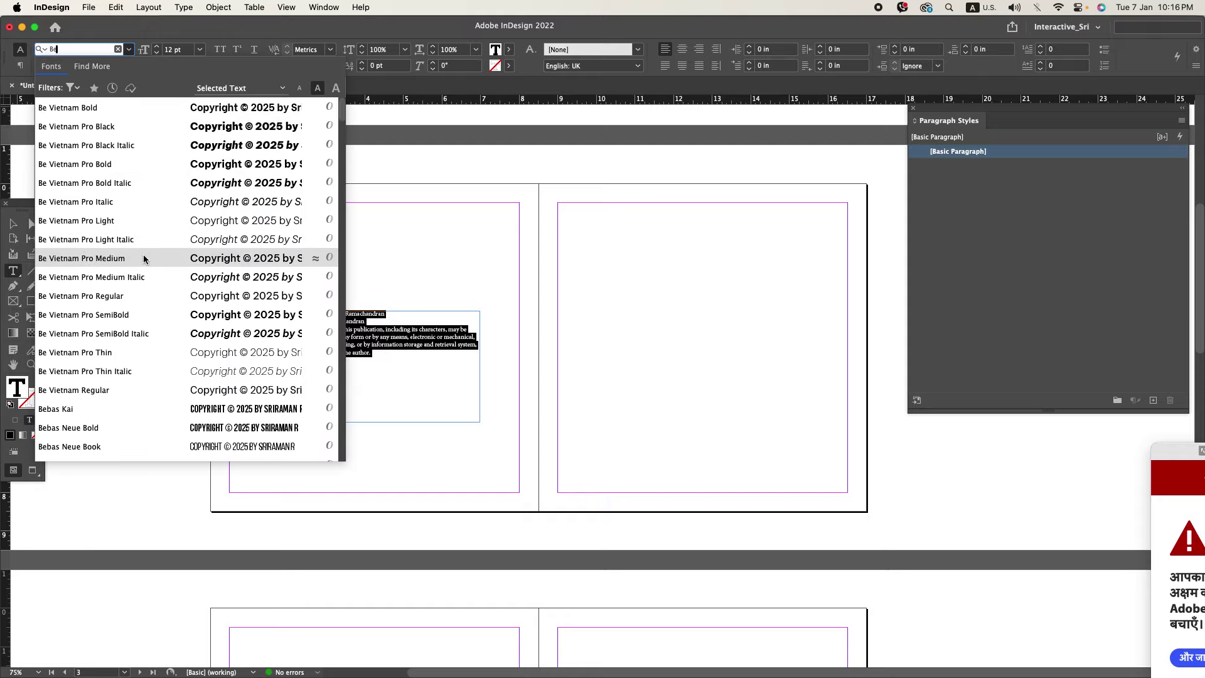
click(137, 292)
click(375, 328)
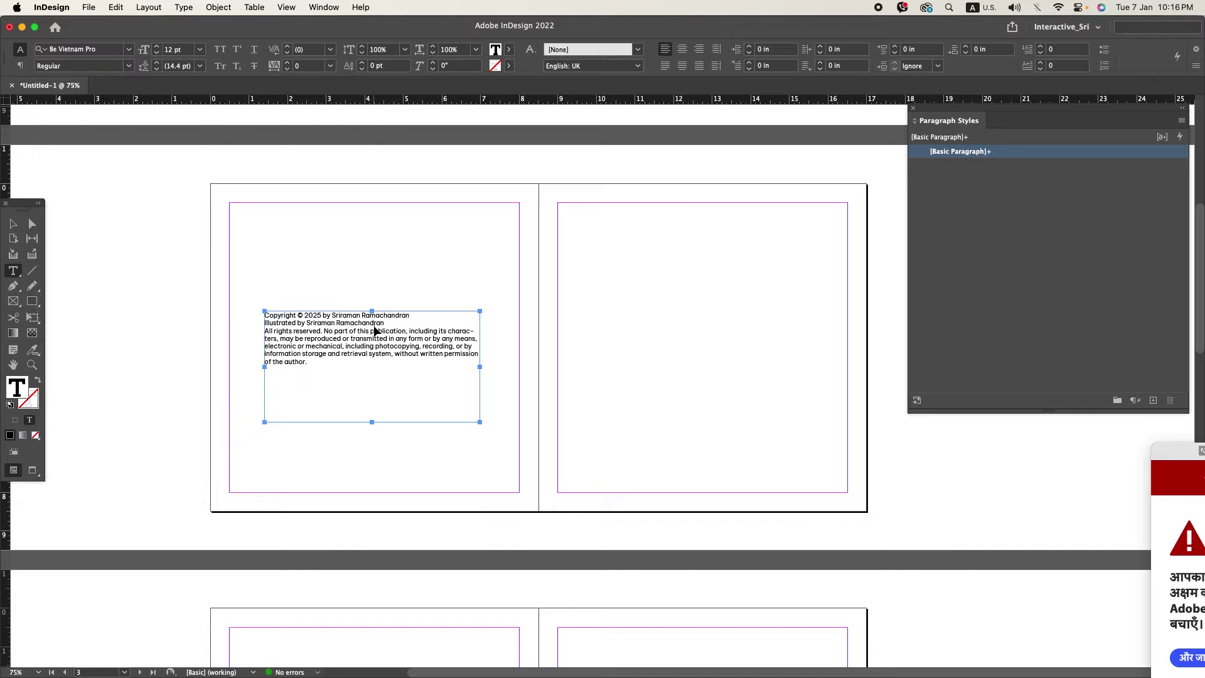
key(super+a)
key(super+shift+c)
- Switch the ruler units to points and set the space before the copyright paragraphs to 6 pt
click(20, 66)
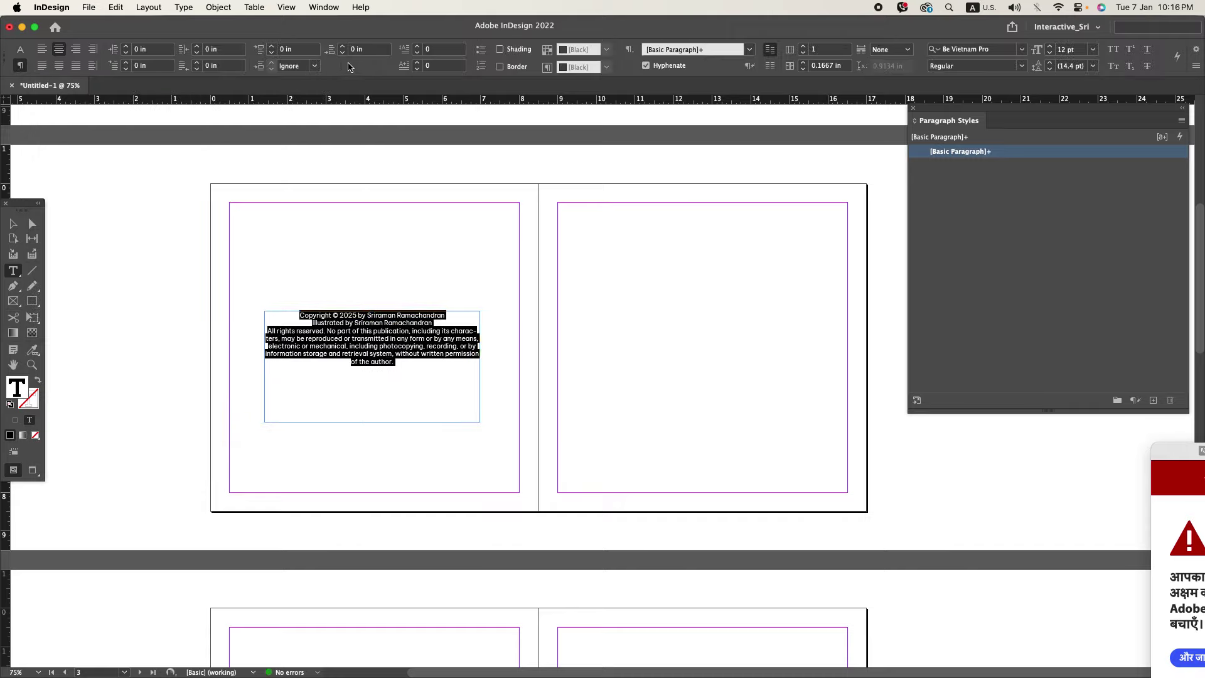
right_click(5, 100)
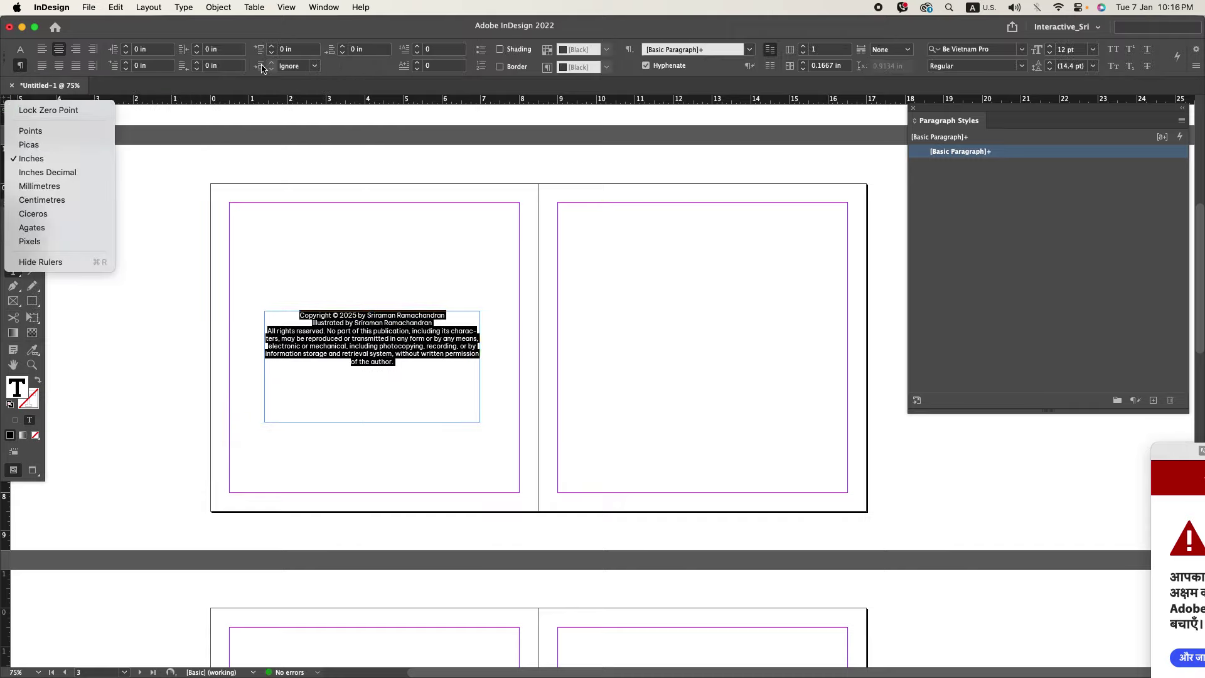
click(38, 145)
click(298, 49)
text(6)
key(Return)
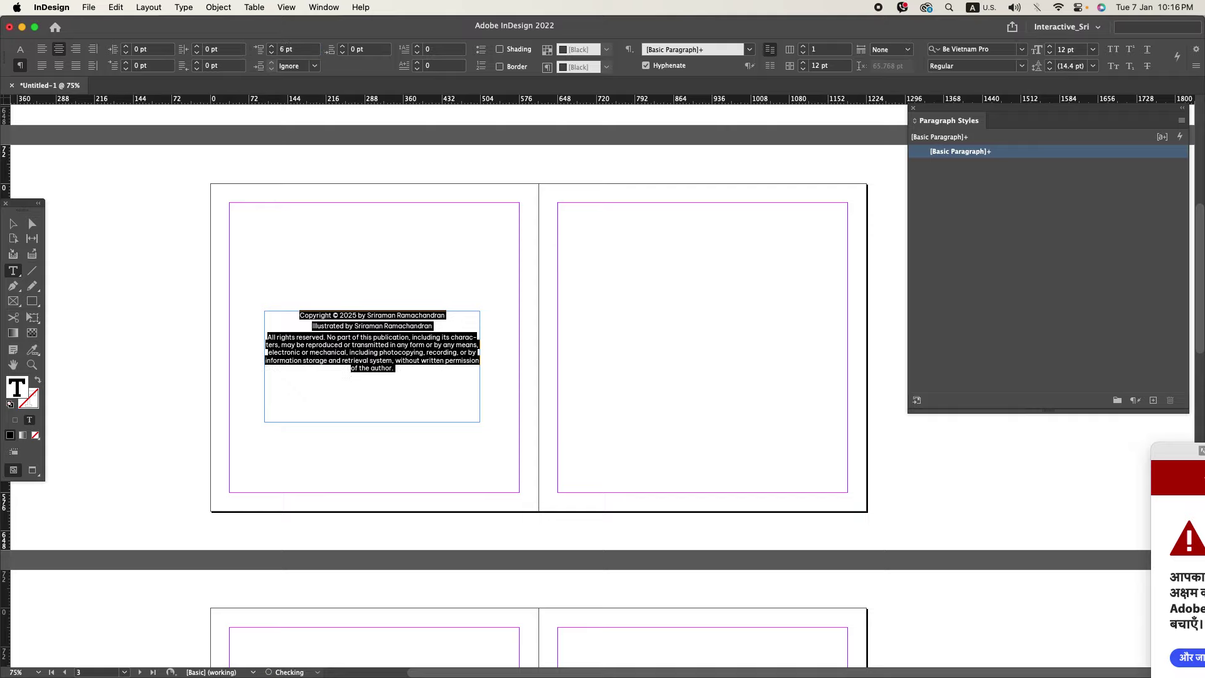
- Increase the font size of the selected copyright text to 16 pt
click(20, 49)
click(170, 52)
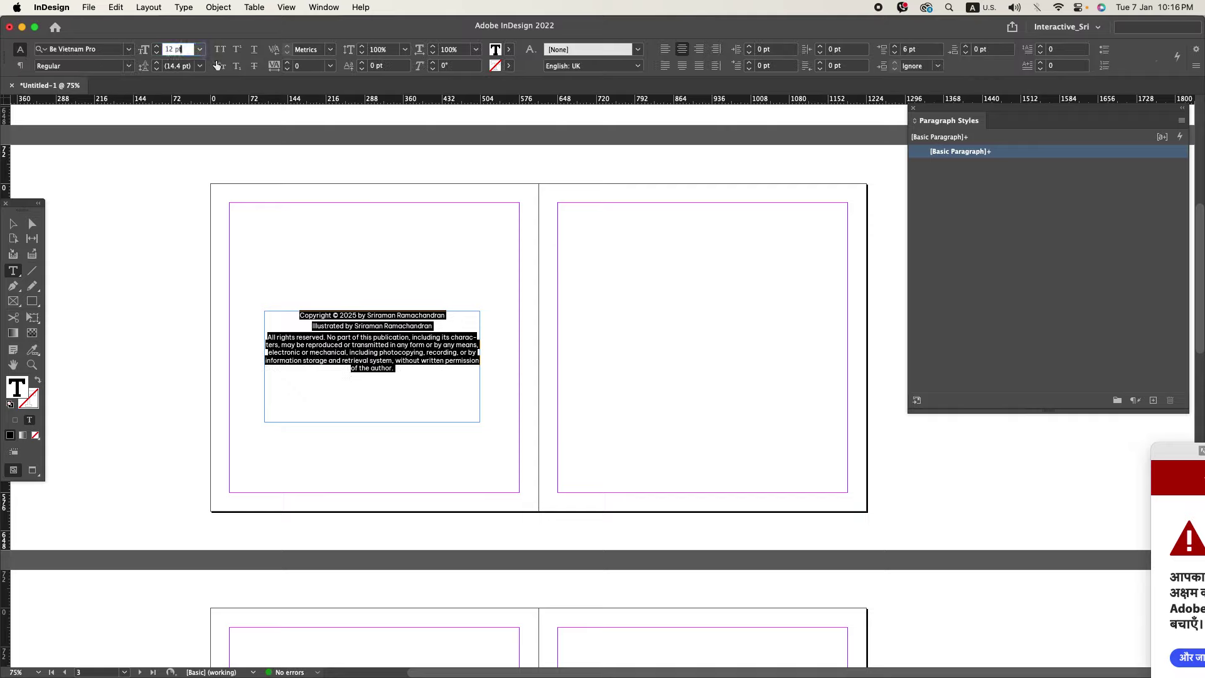
key(Up)
key(Up)
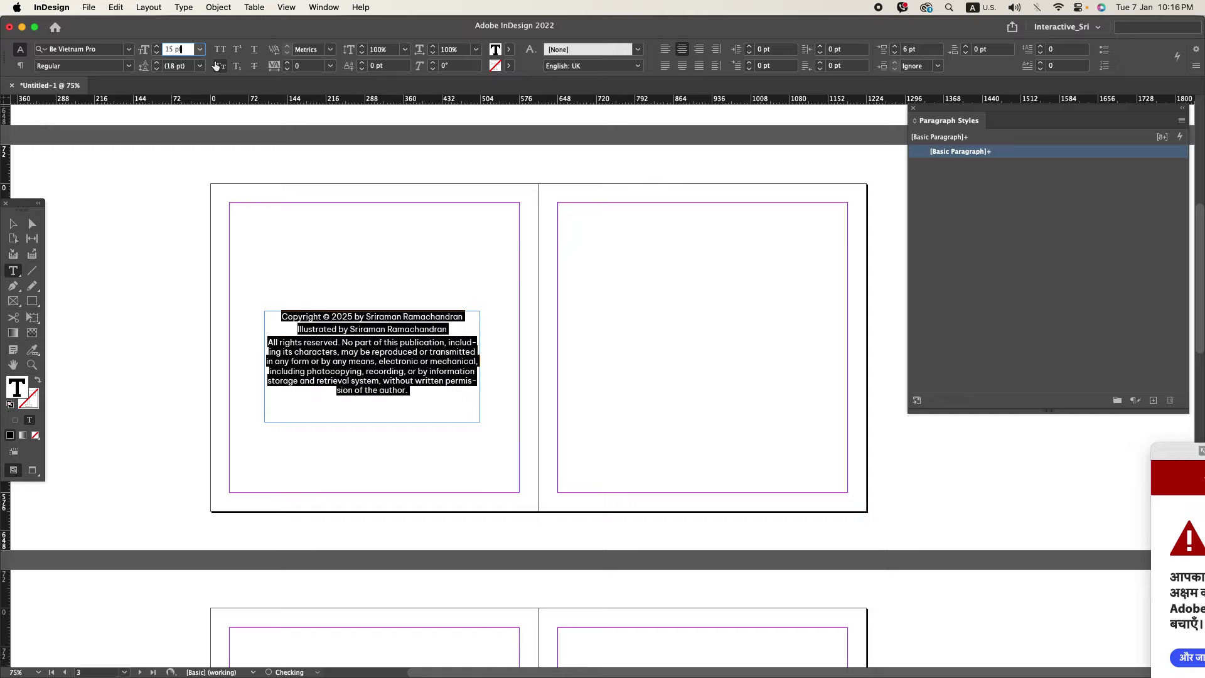
key(Up)
key(Tab)
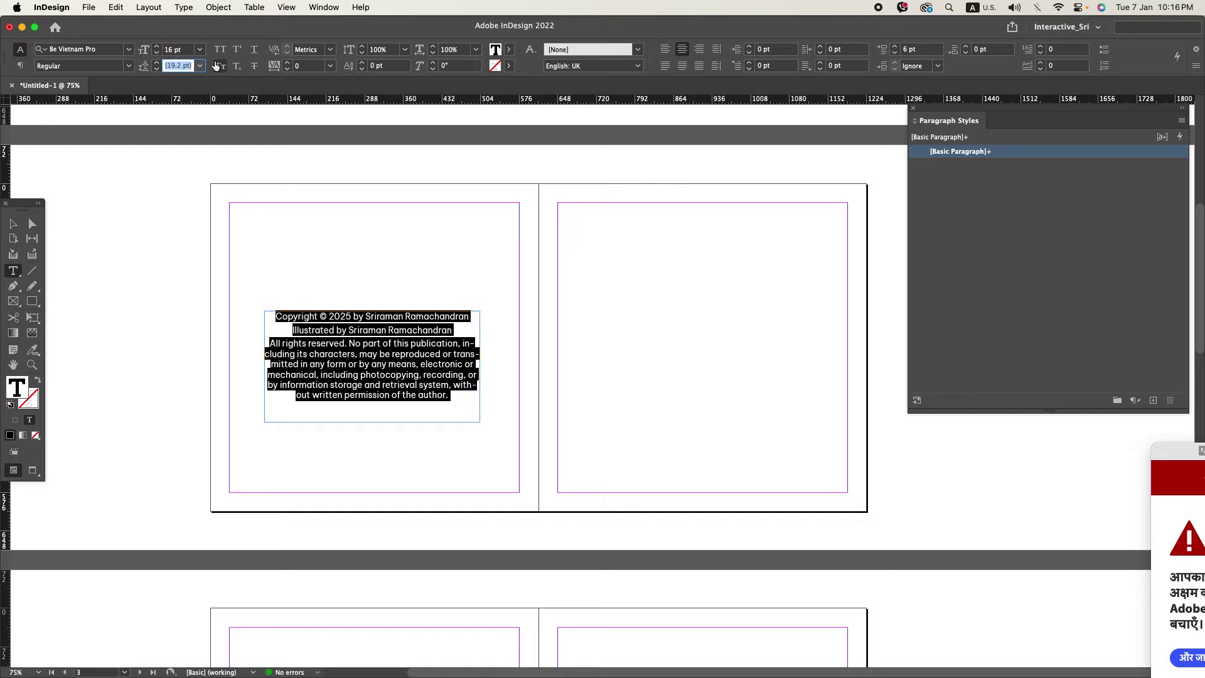
- Set the copyright text's leading to 18 pt without hyphenation and fit its frame to the content
text(18)
key(Return)
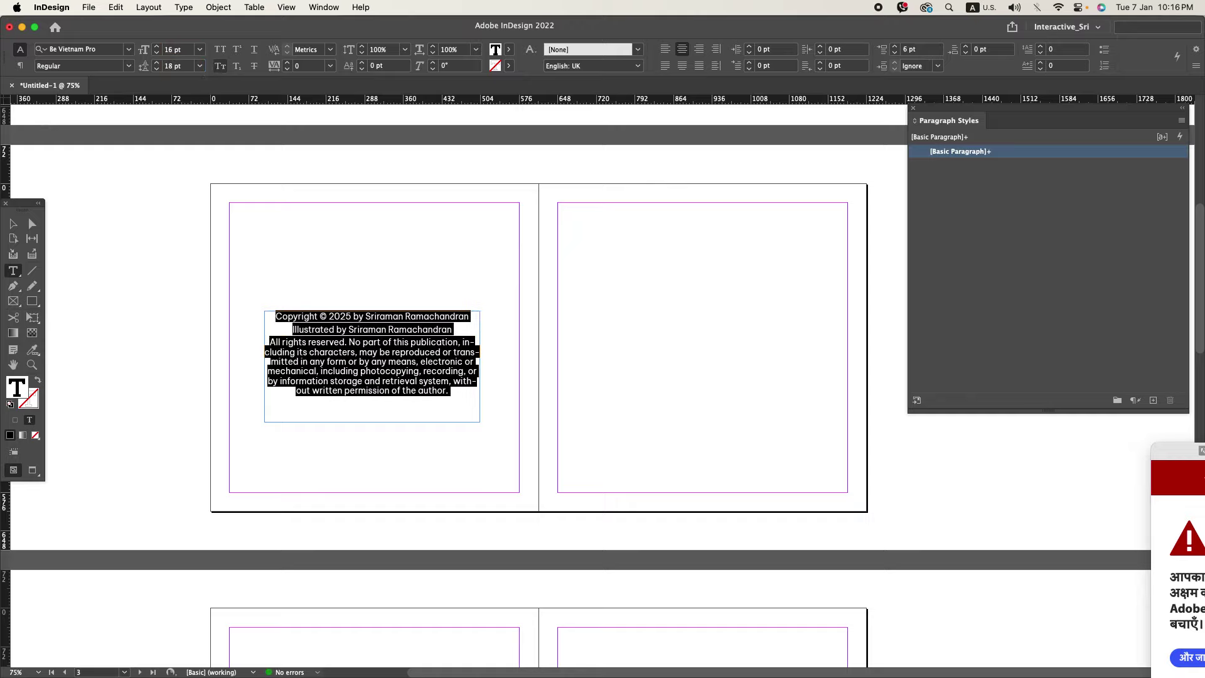
key(alt+shift+super+h)
key(alt+super+c)
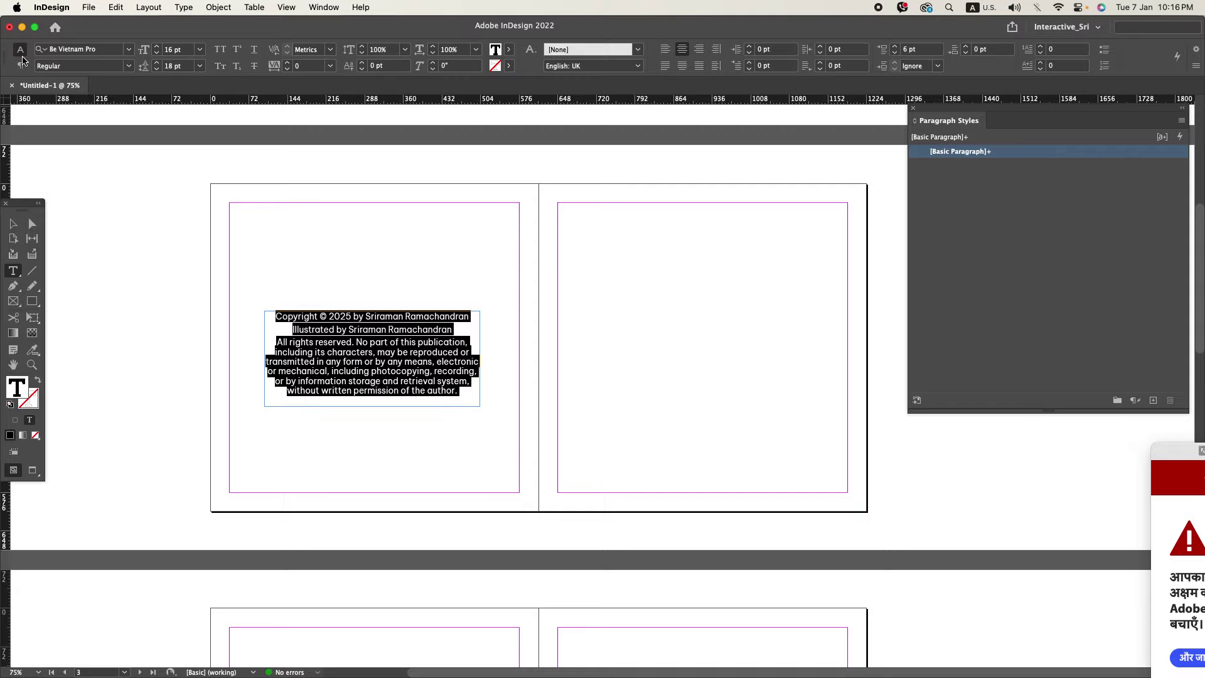
- Set the space before the copyright paragraphs to 12 pt
click(21, 66)
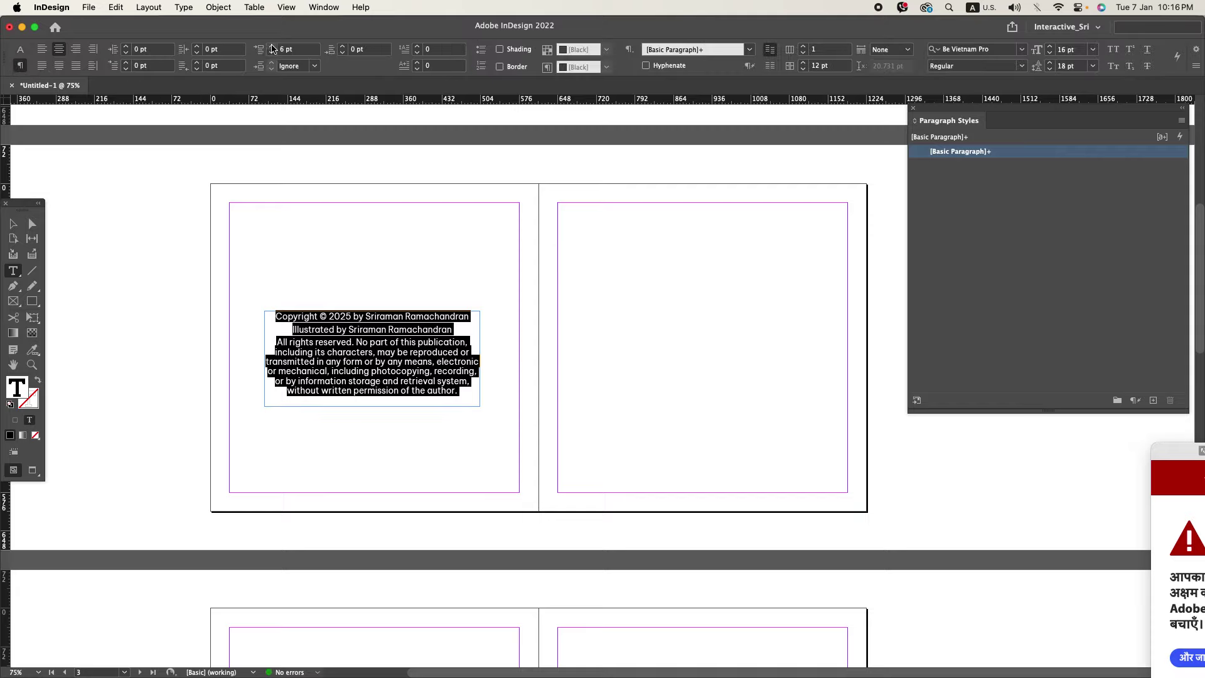
click(308, 49)
key(Return)
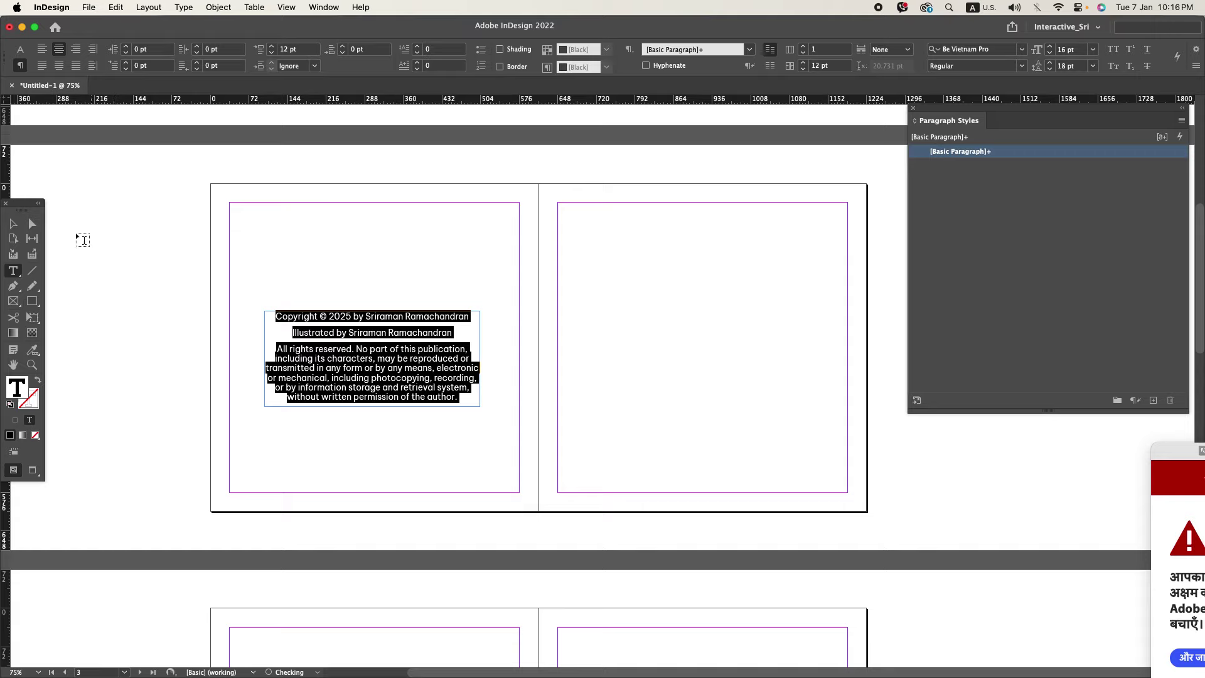
- Remove the blank trailing space at the end of the copyright text and tighten its frame
click(13, 223)
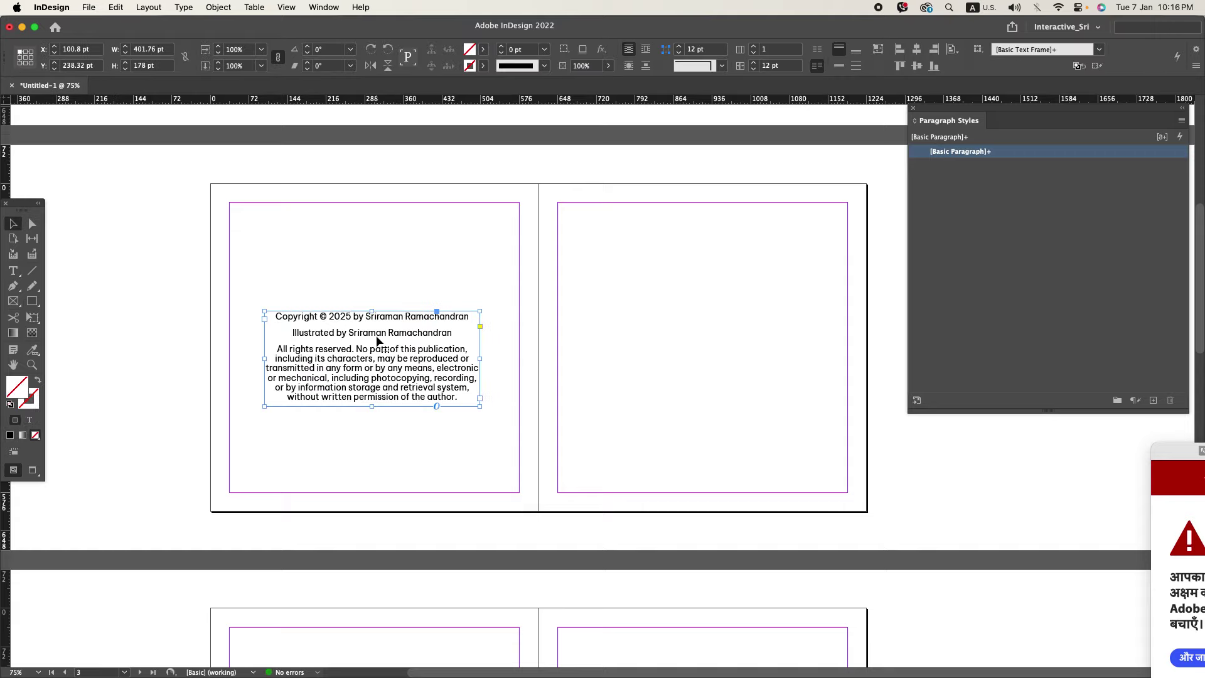
double_click(469, 407)
key(BackSpace)
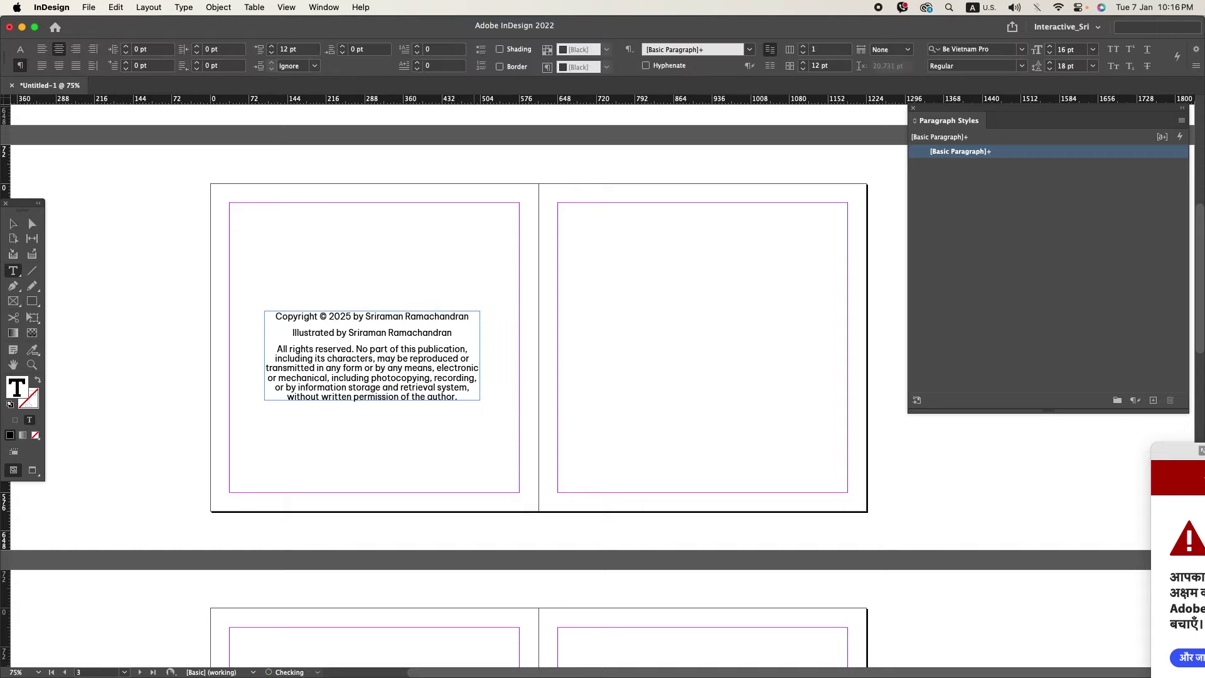
key(Escape)
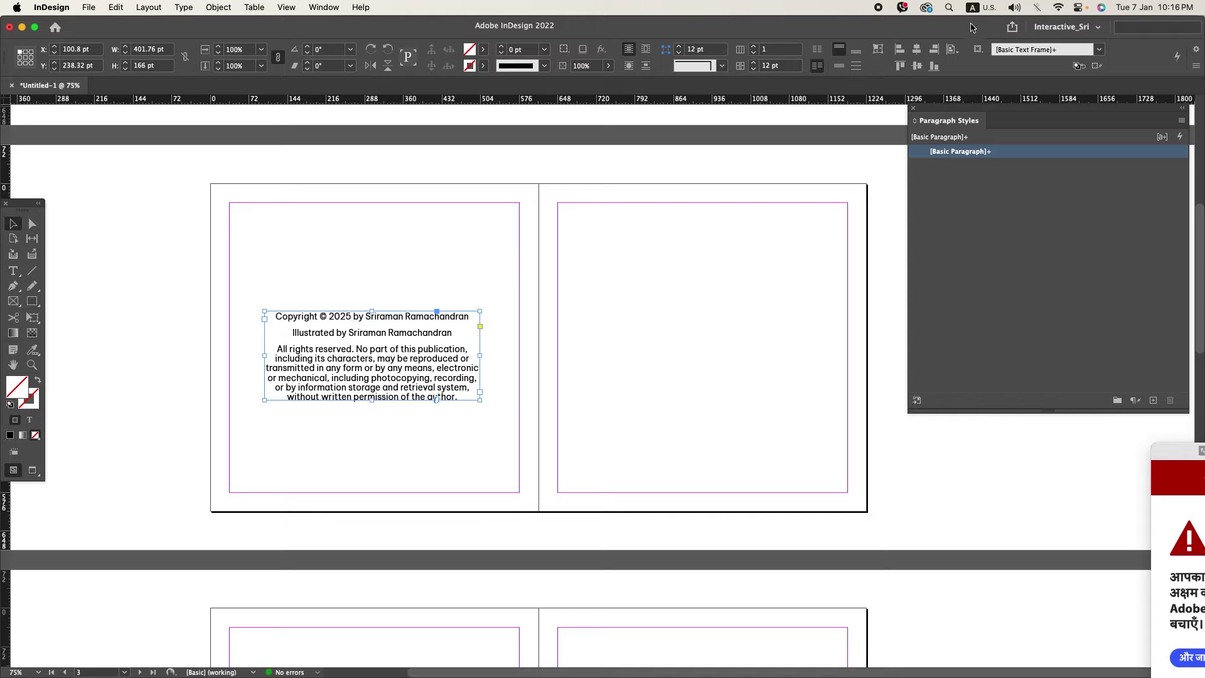
- Centre the copyright text frame horizontally and vertically on its page
click(953, 50)
click(985, 81)
click(917, 66)
click(917, 50)
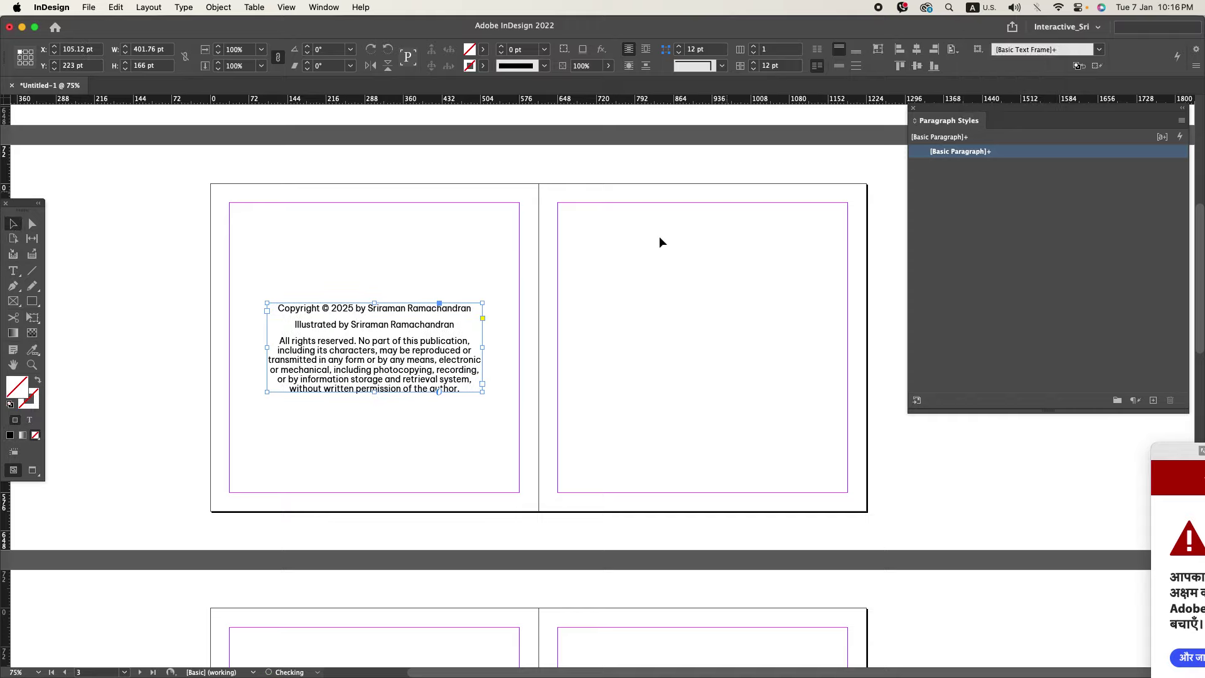
- Draw a horizontal line about 237 pt long near the middle of the page facing the copyright page
click(659, 242)
scroll(758, 345, up, 1)
drag(339, 319, 192, 302)
scroll(593, 355, up, 2)
click(13, 301)
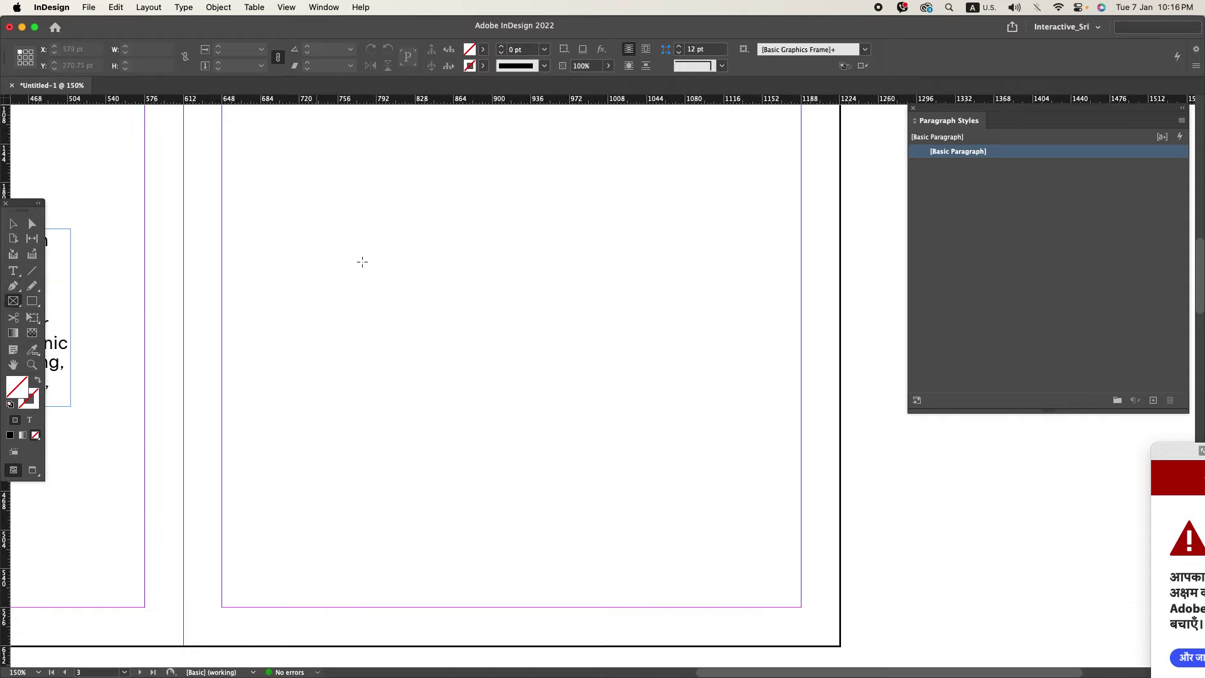
click(32, 270)
drag(385, 318, 639, 352)
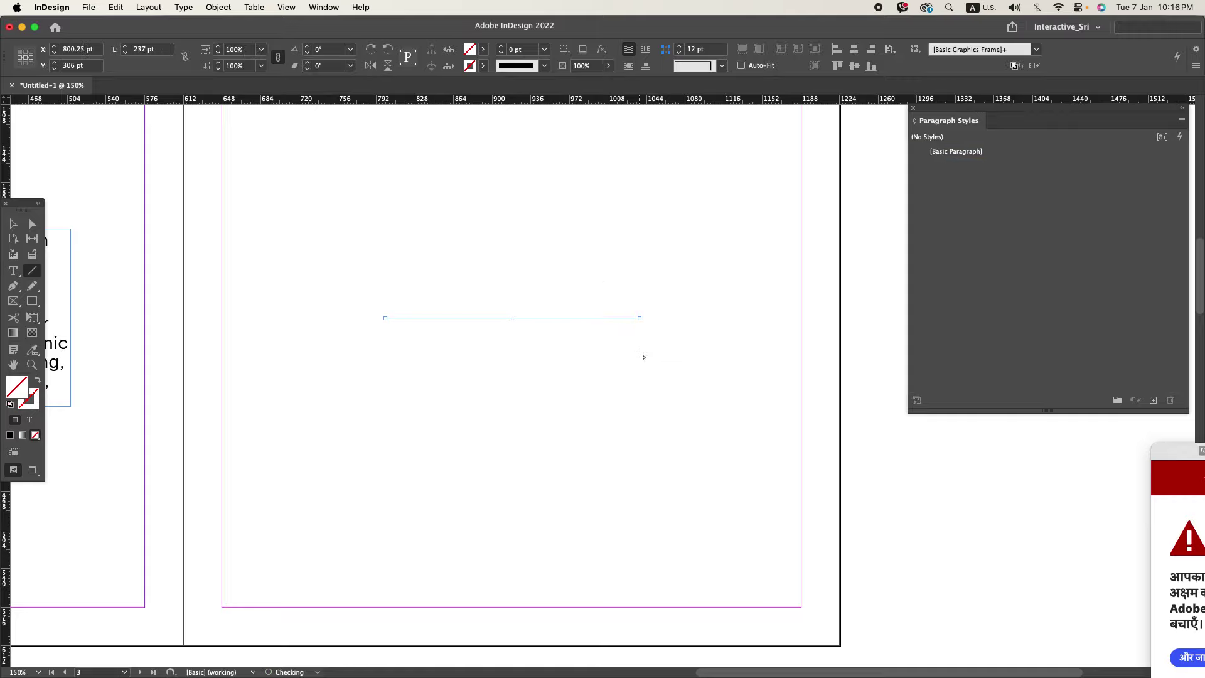
- Give the horizontal line a 0.5 pt stroke
click(14, 230)
click(279, 293)
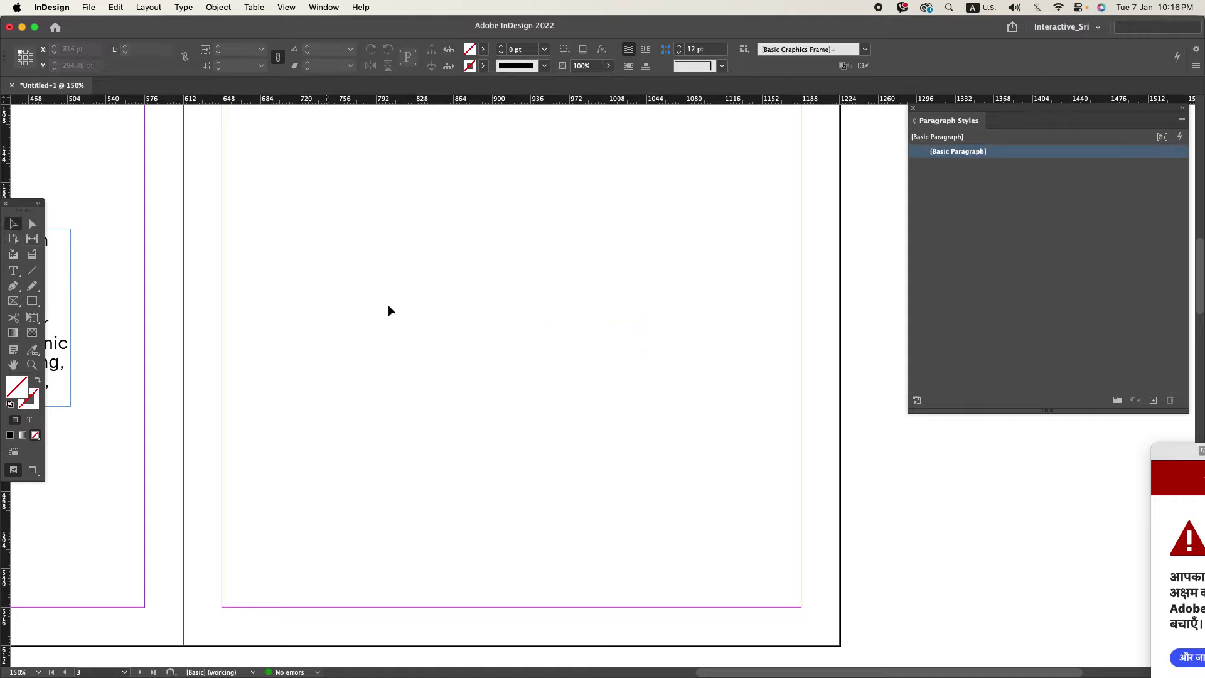
drag(427, 280, 492, 359)
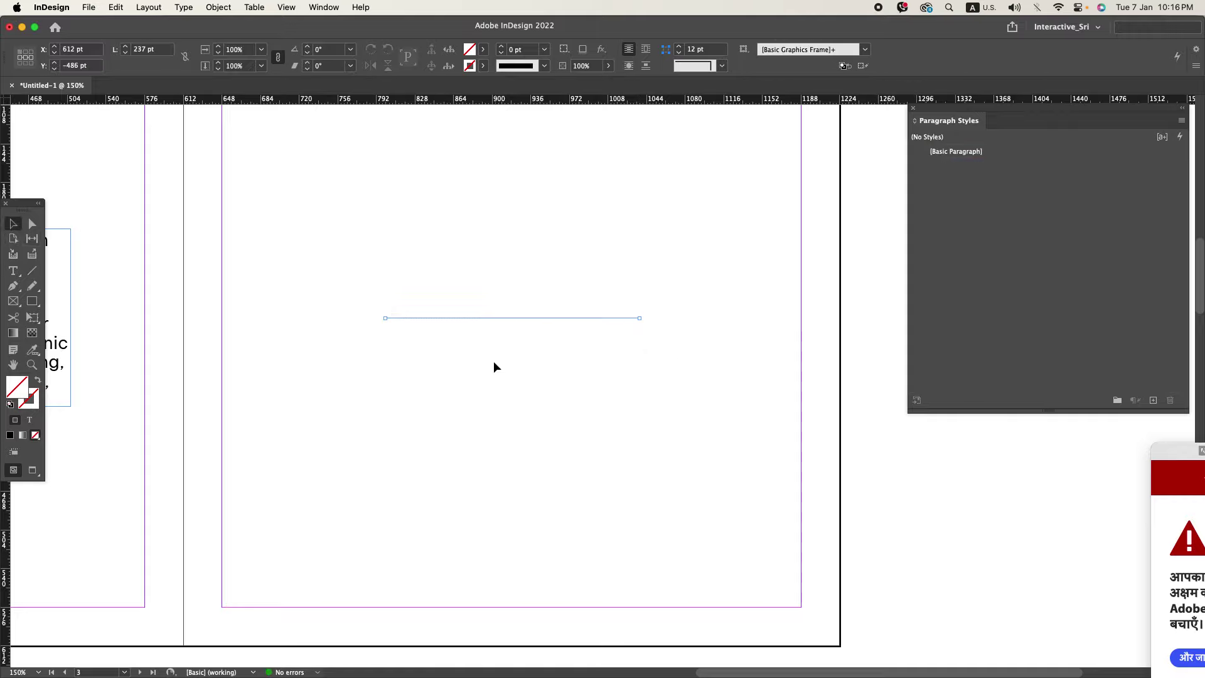
click(518, 49)
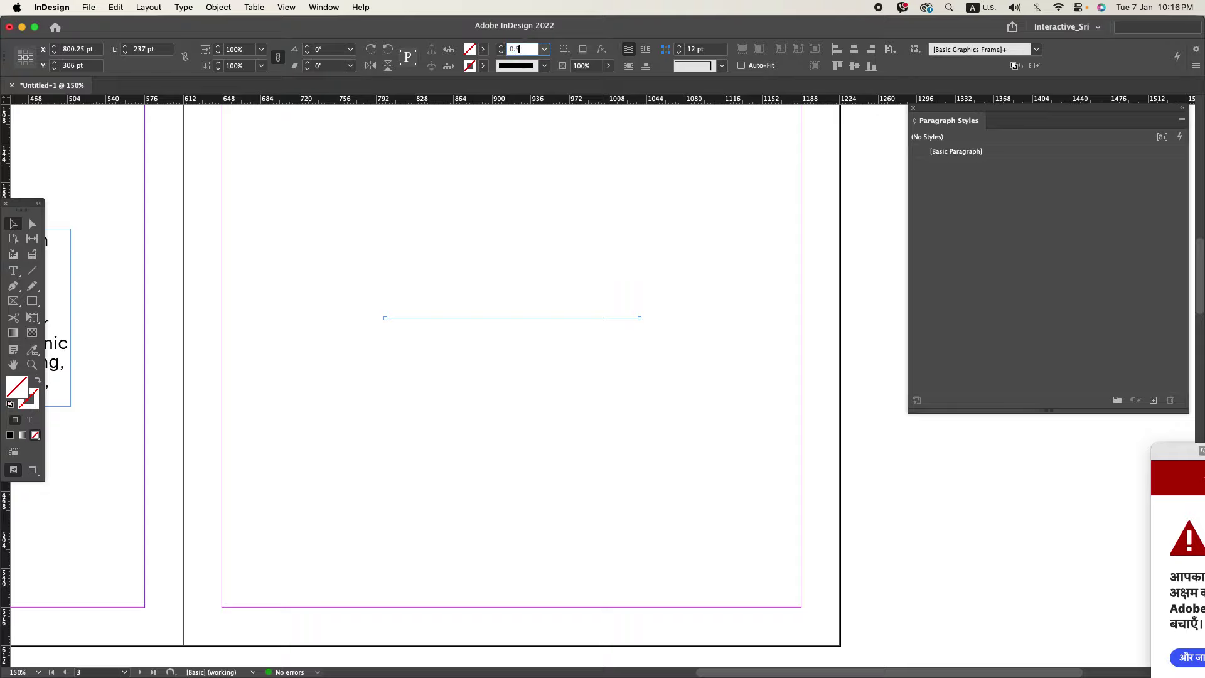
text(0.5)
key(Return)
click(544, 239)
- Copy the word "electronic" from the copyright text and paste it into a new text frame above the line
scroll(390, 264, up, 3)
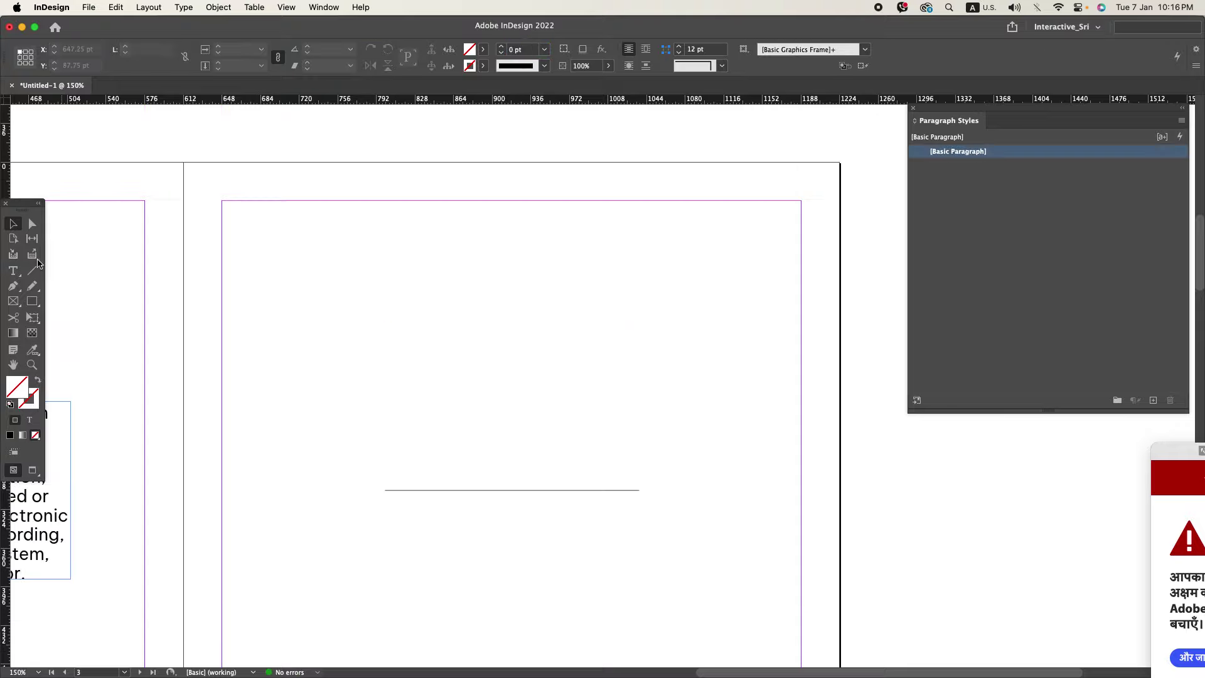
click(13, 270)
scroll(310, 496, down, 1)
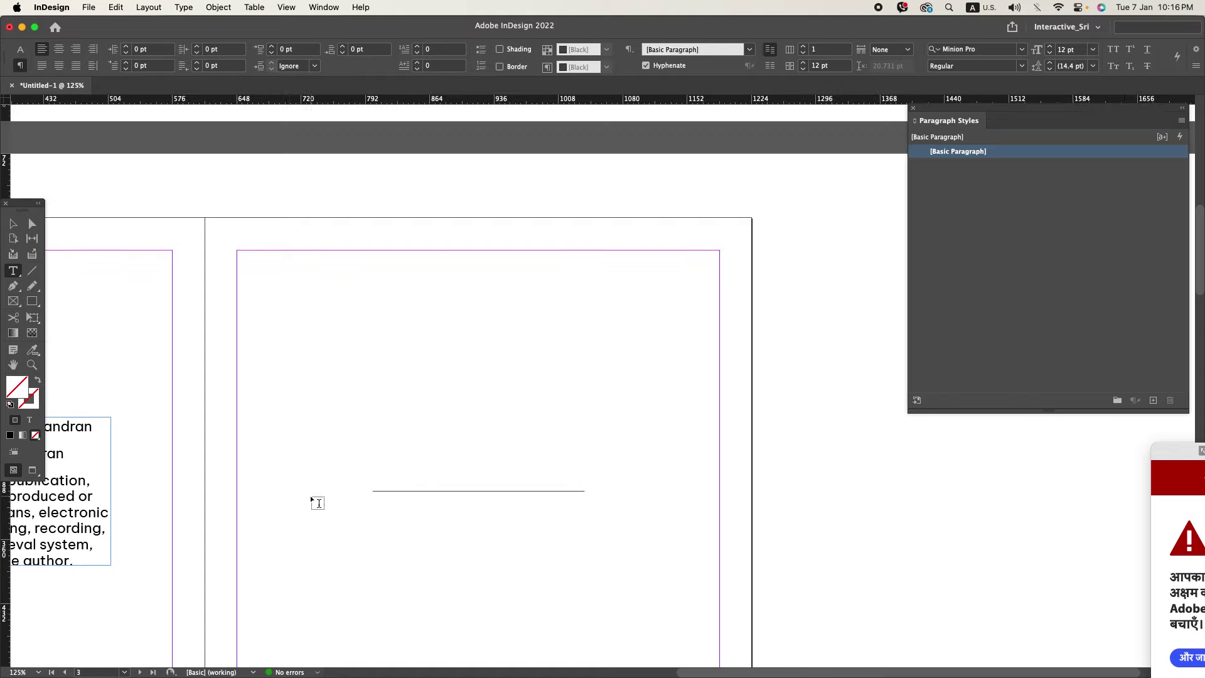
double_click(82, 512)
key(super+c)
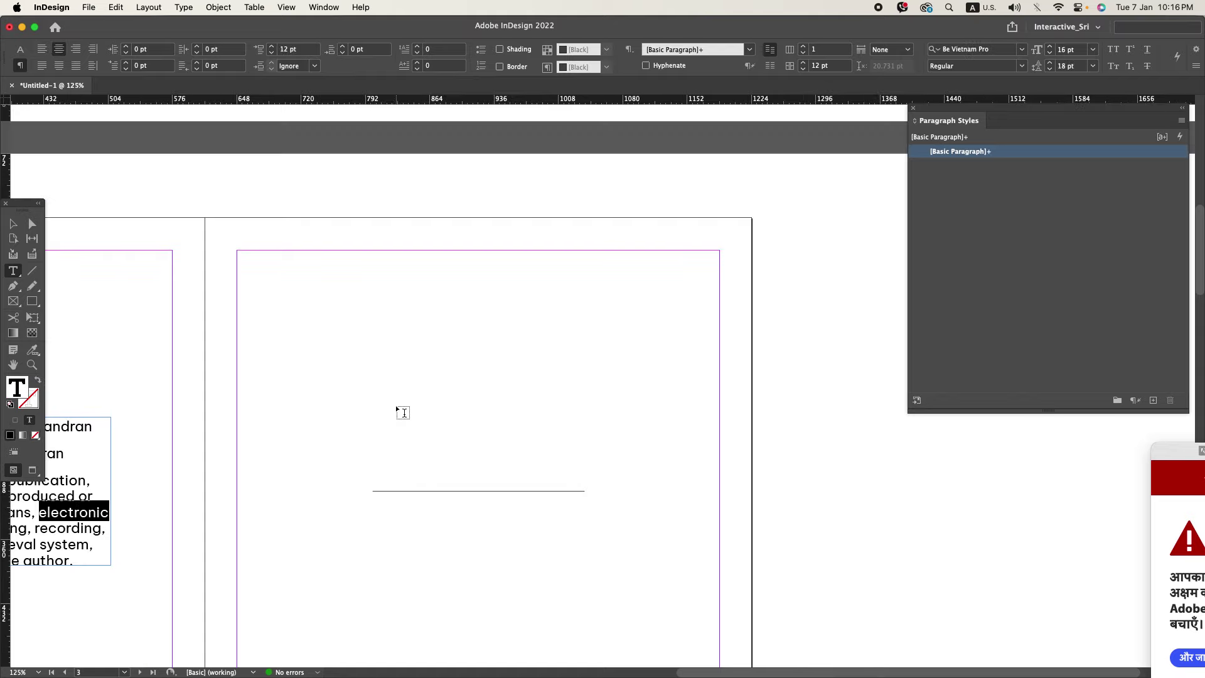
drag(396, 406, 594, 450)
key(super+v)
- Replace the pasted word with "The Book Belongs to"
double_click(464, 415)
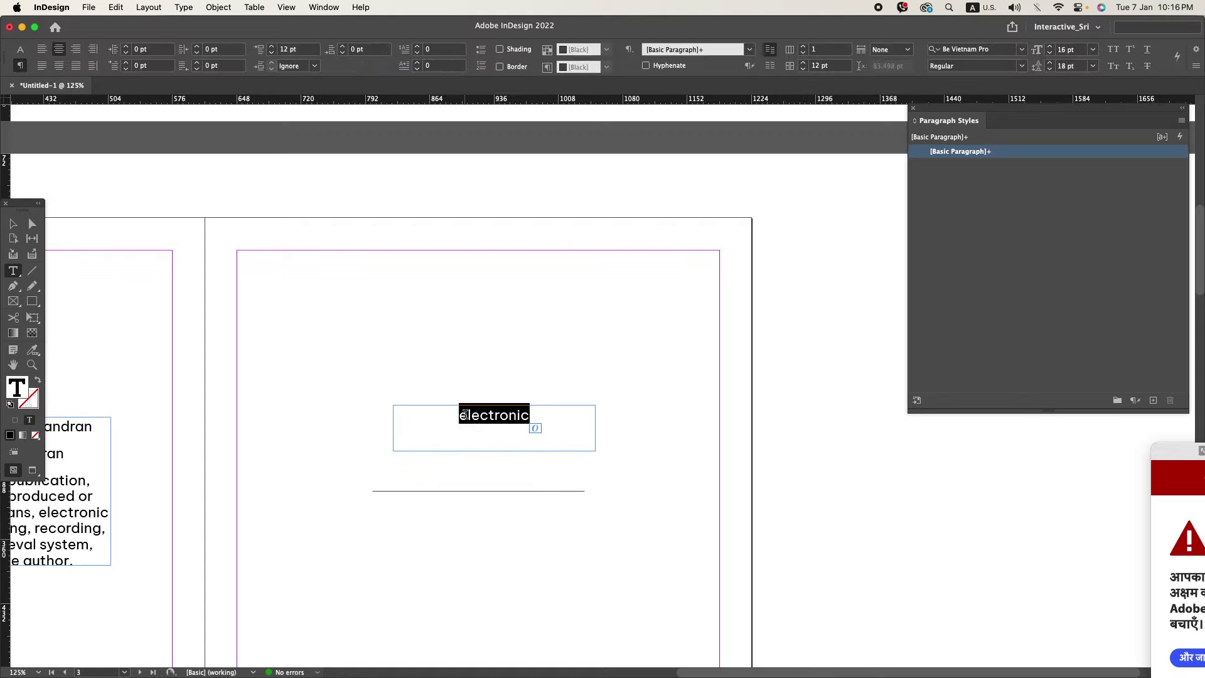
text(The Boo)
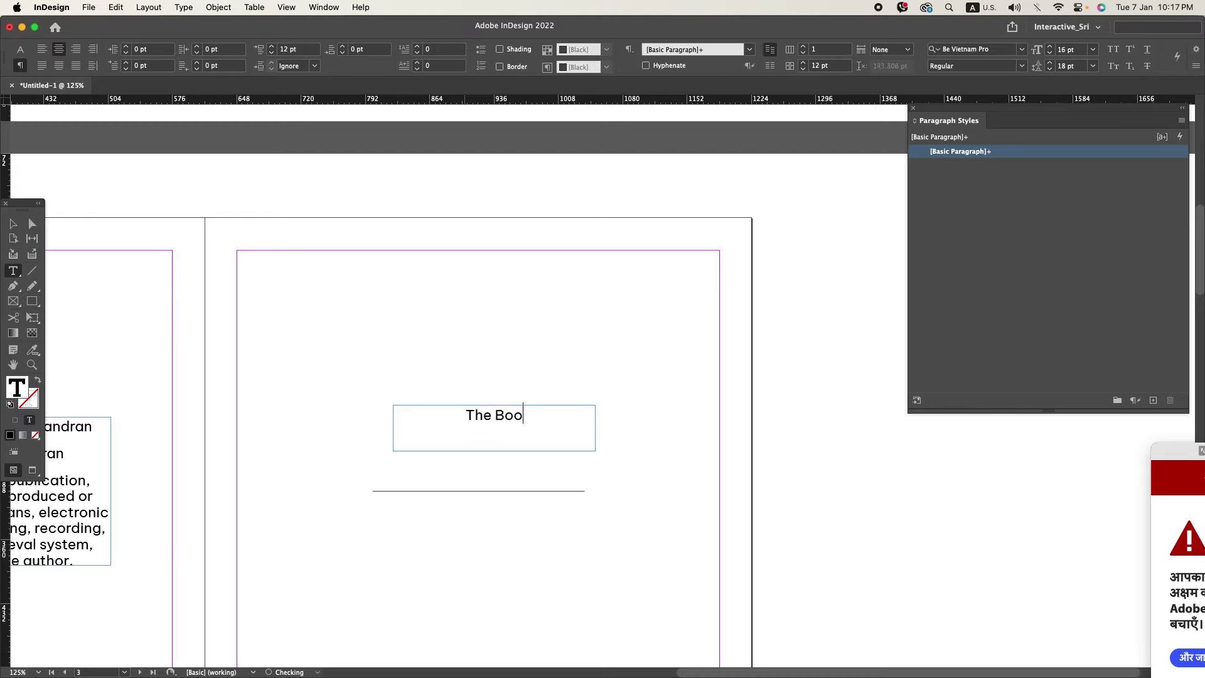
text(k Bel)
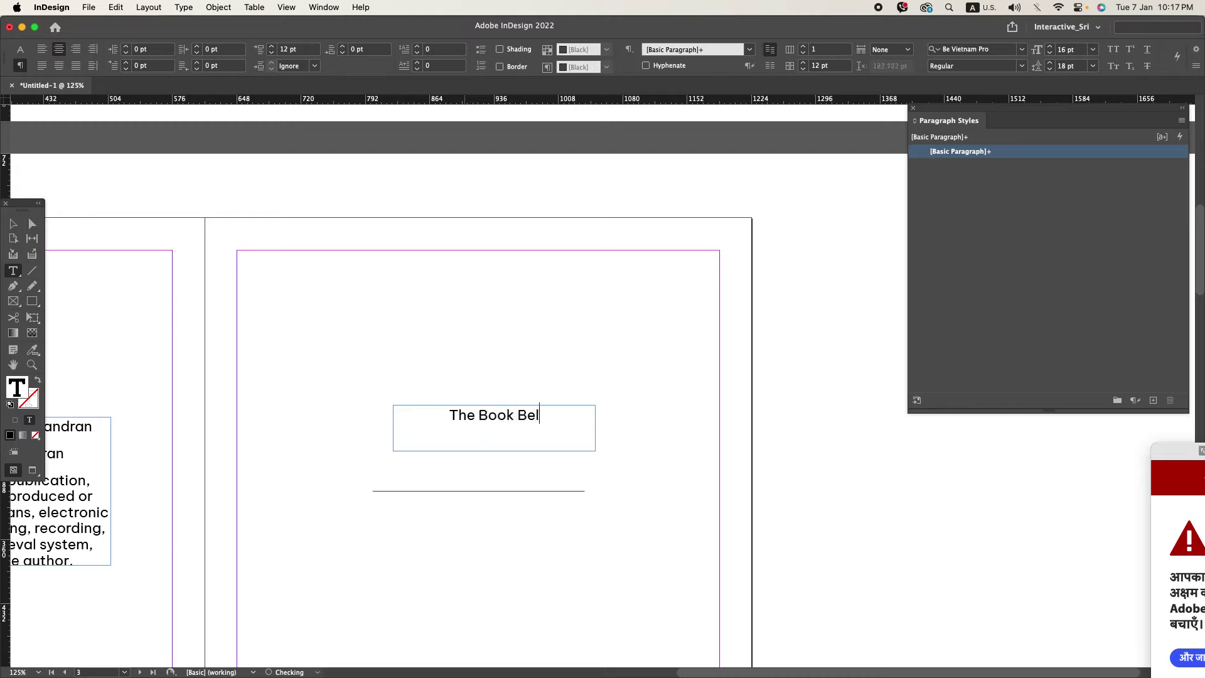
text(ongs to)
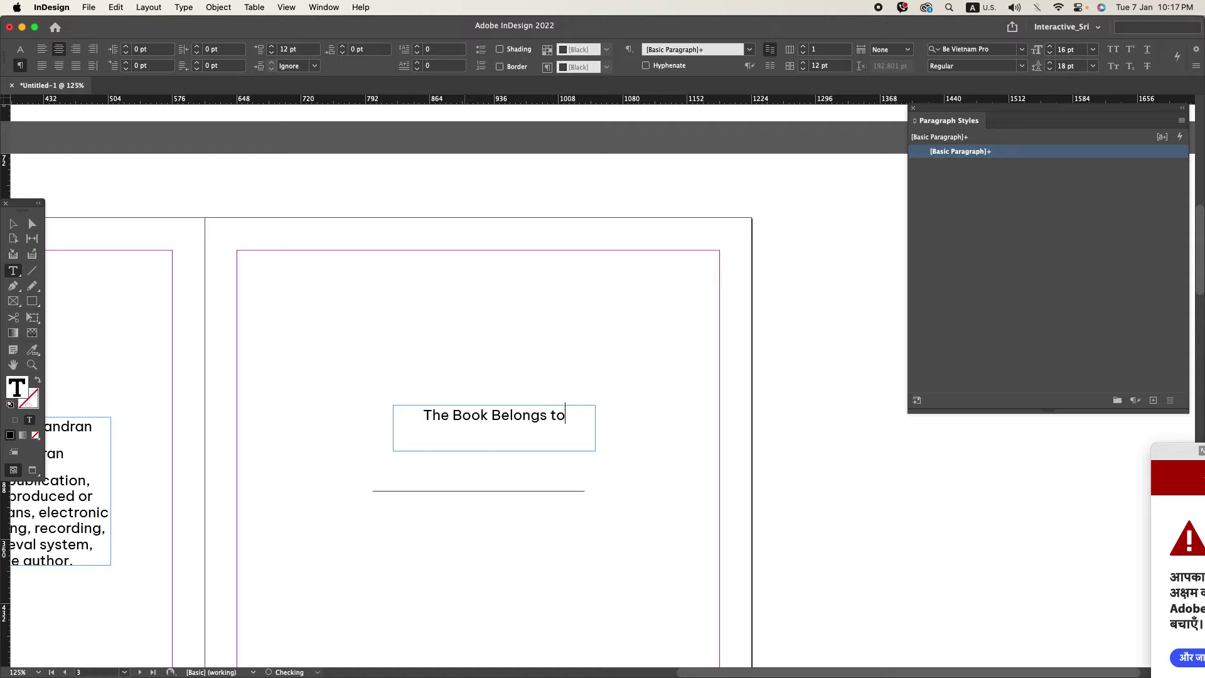
- Fit the "The Book Belongs to" frame to its text and move it closer above the line
click(13, 225)
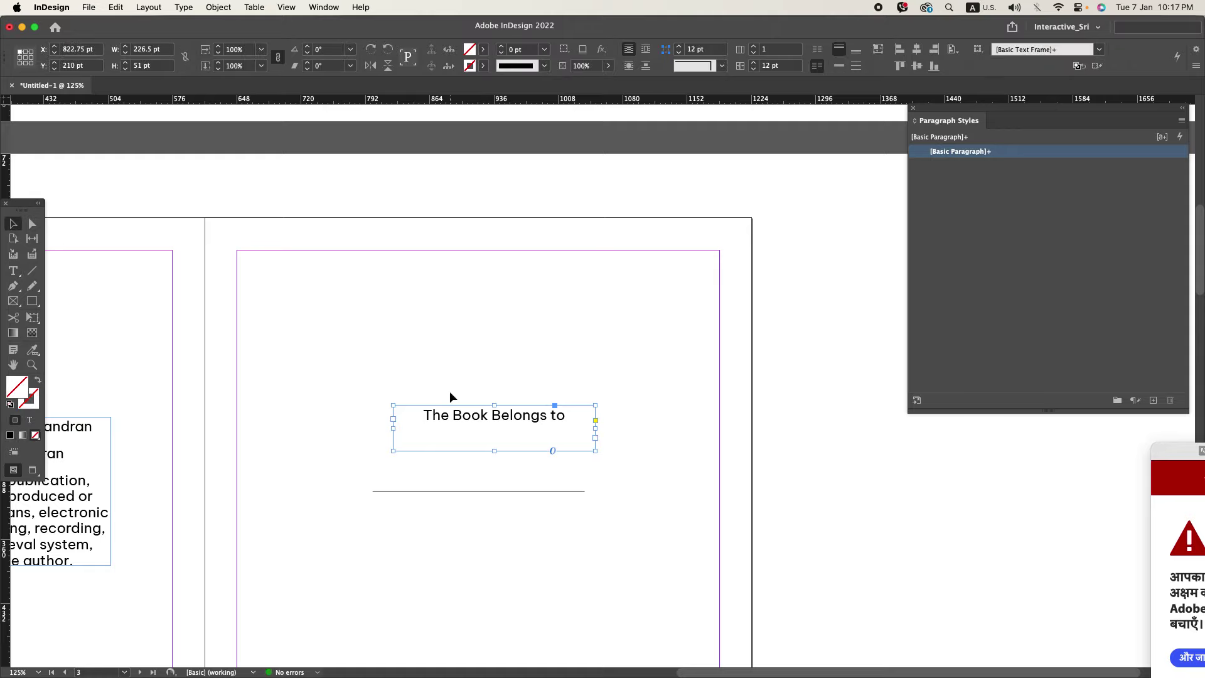
key(super+alt+c)
drag(460, 415, 445, 446)
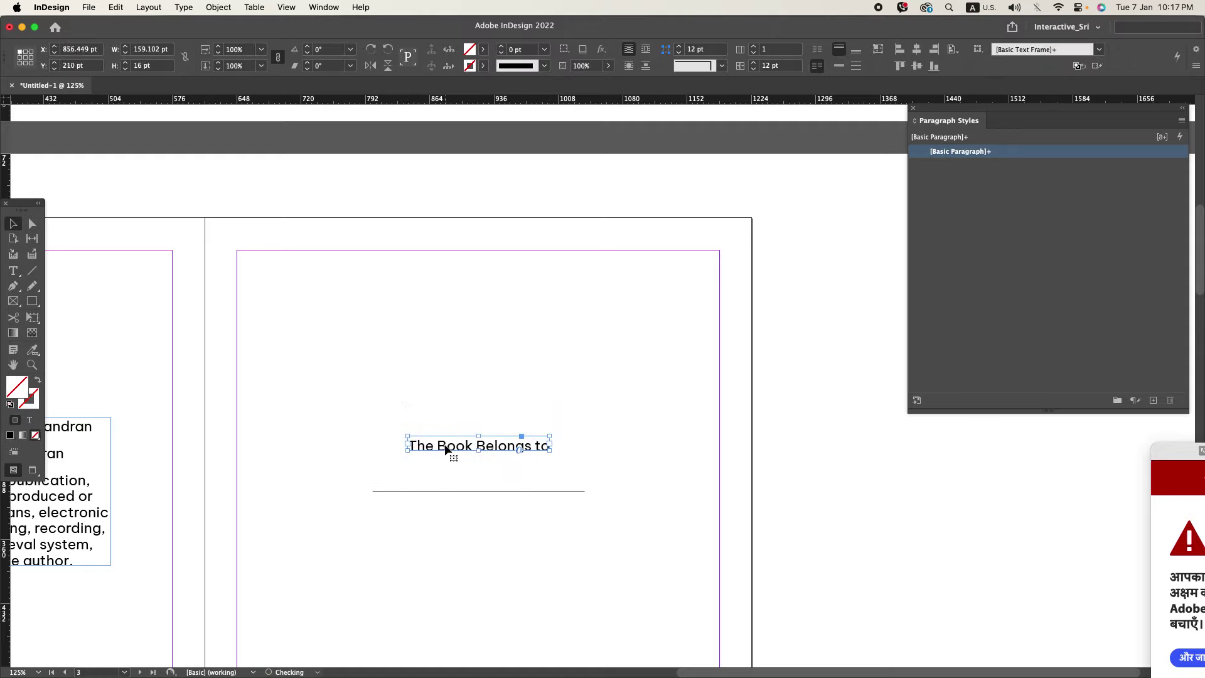
- Centre the "The Book Belongs to" text and the line horizontally on the page
drag(278, 388, 612, 530)
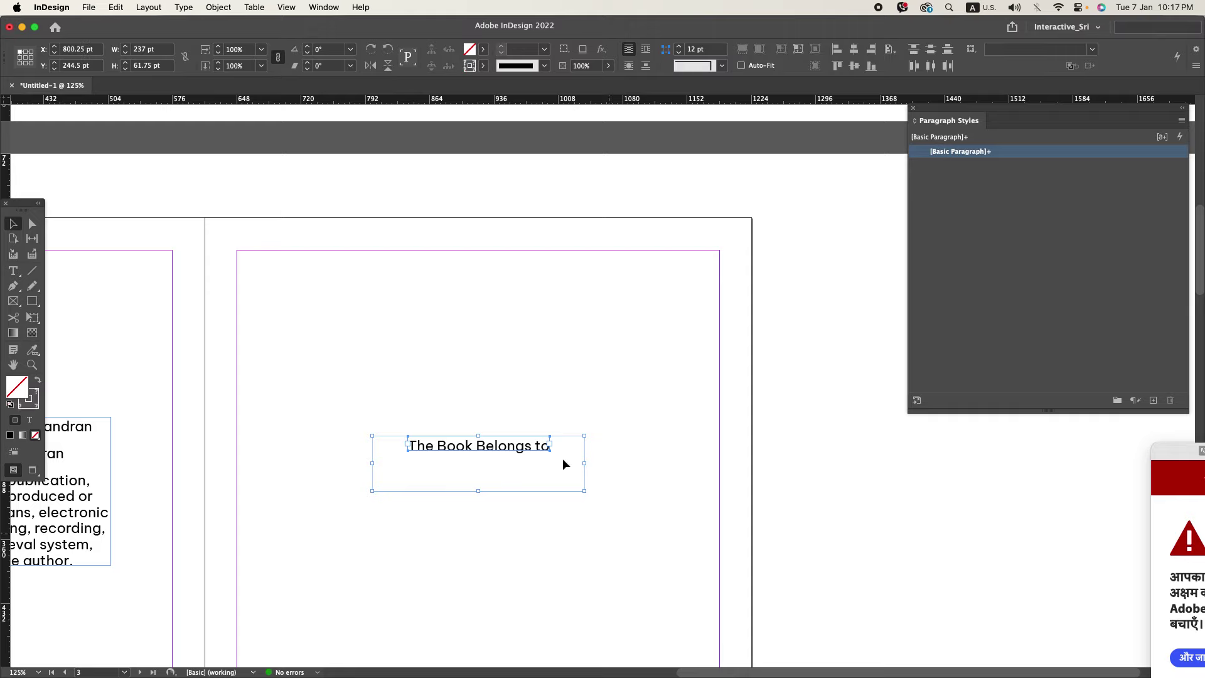
click(890, 49)
click(922, 81)
click(854, 49)
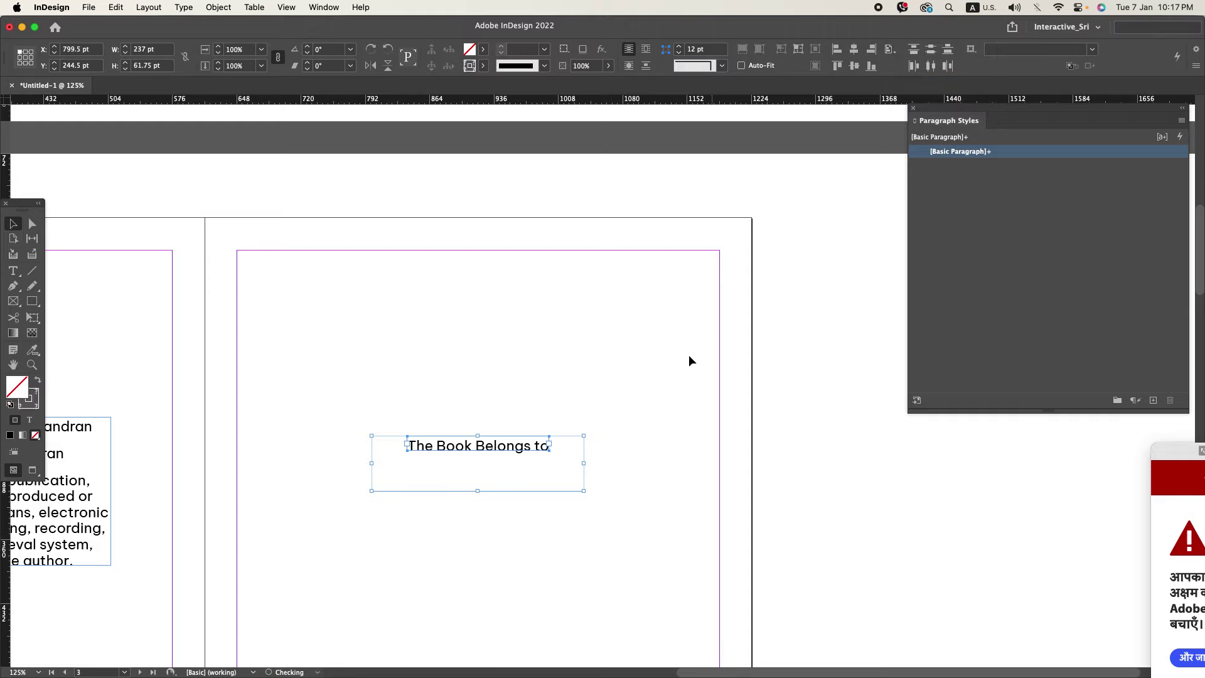
click(689, 360)
- Draw a rectangular frame about 334.5 pt wide and 152 pt high around the text and the line
click(15, 301)
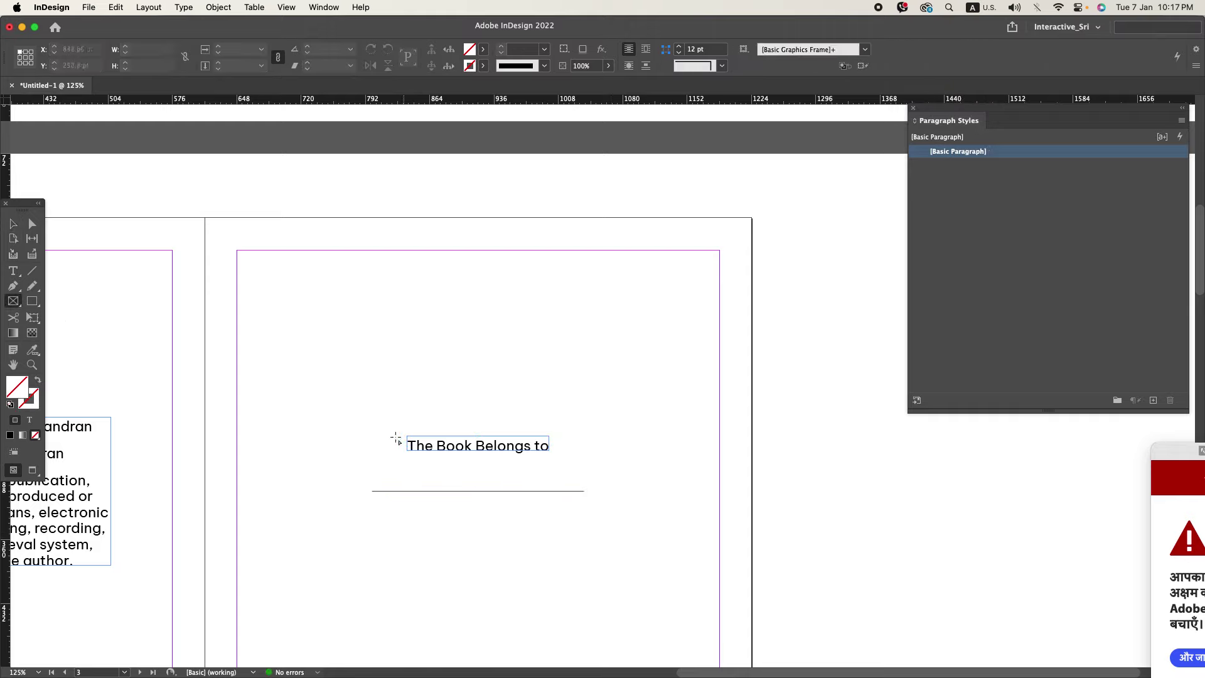
drag(329, 412, 628, 541)
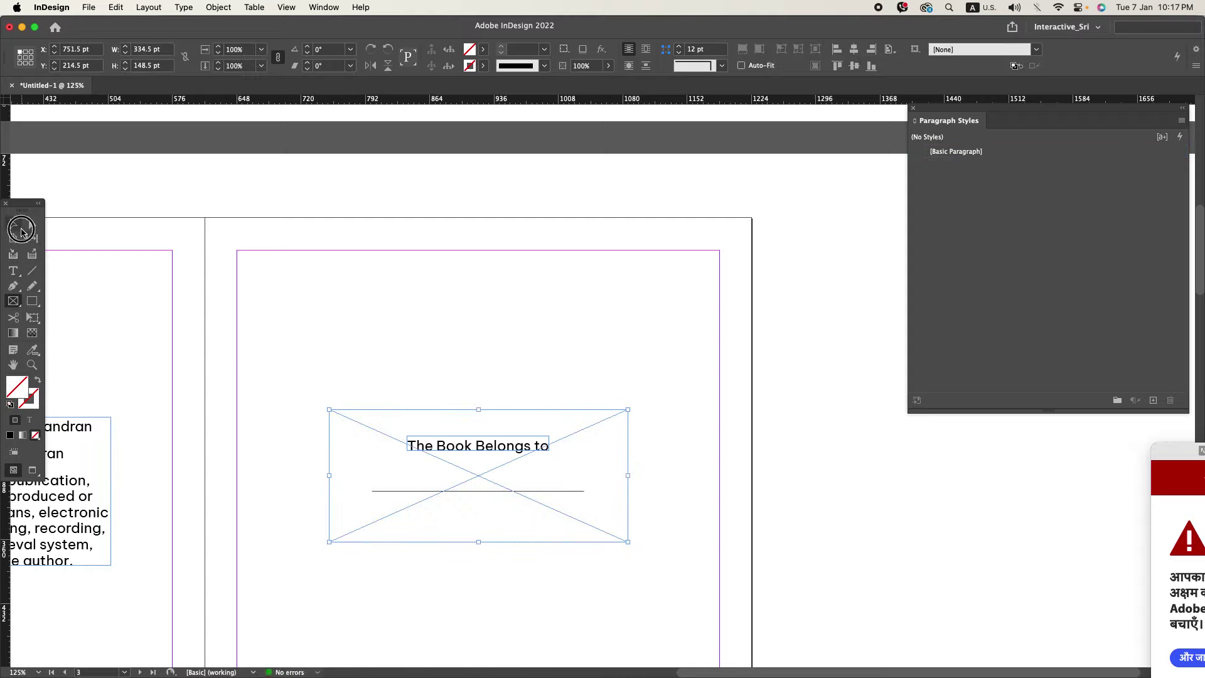
click(13, 223)
drag(479, 409, 478, 398)
click(453, 375)
click(500, 400)
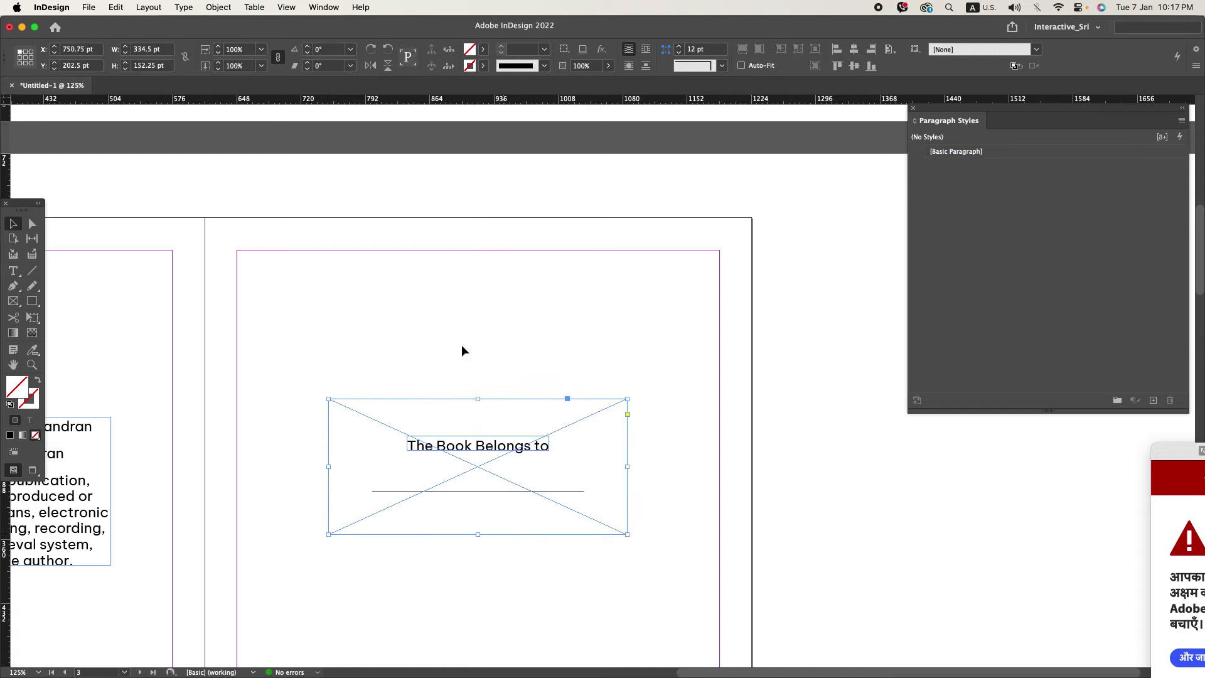
- Give the rectangular frame a 0.5 pt stroke and set its content type to Unassigned
click(519, 49)
text(0.5)
key(Return)
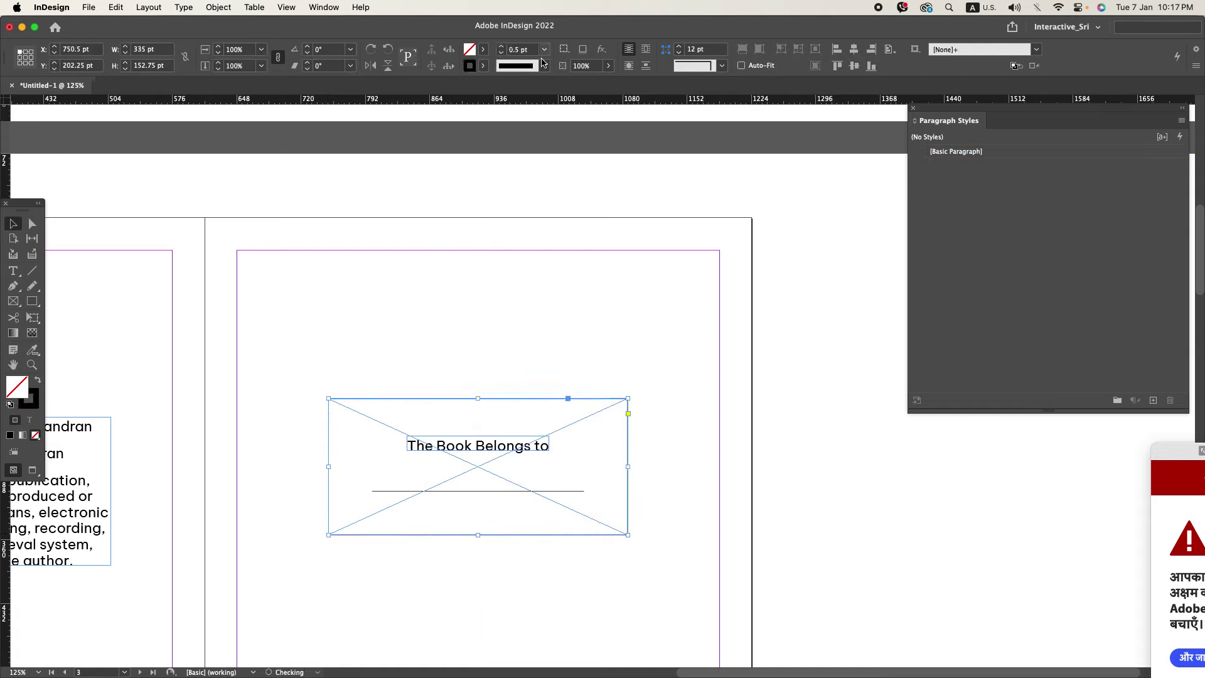
right_click(577, 457)
mouse_move(612, 500)
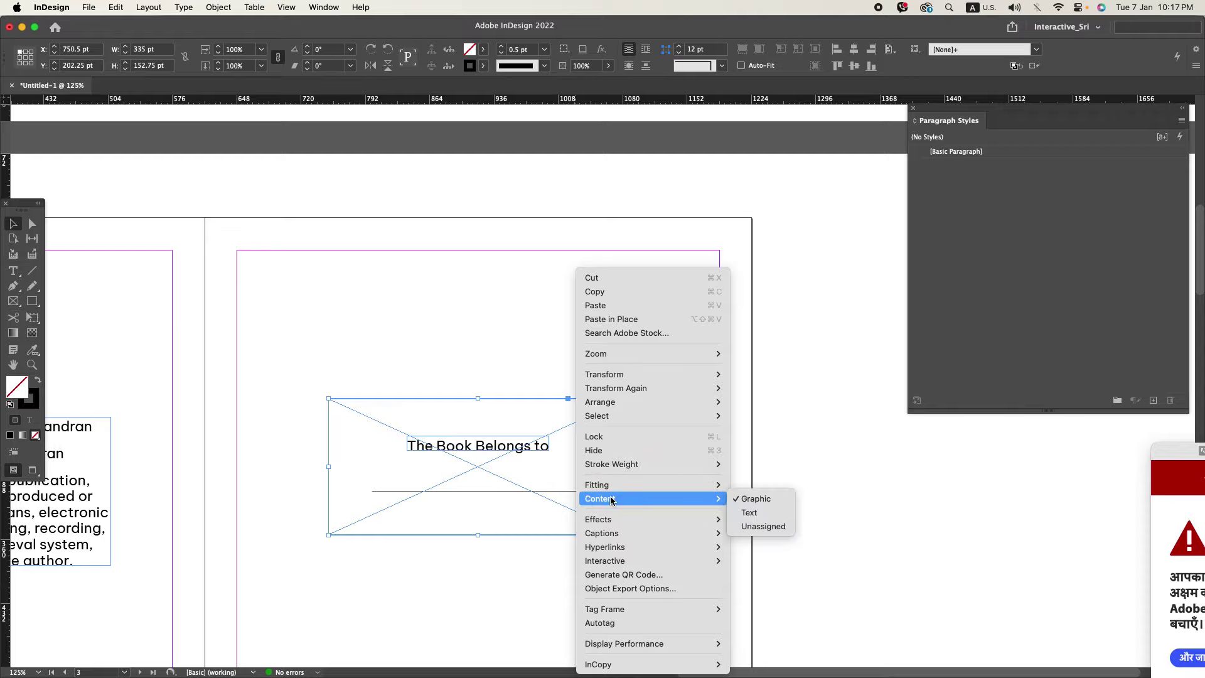
click(763, 526)
- Switch the page to preview mode and extend the name line slightly at its left end
key(w)
scroll(744, 513, down, 1)
scroll(733, 500, down, 1)
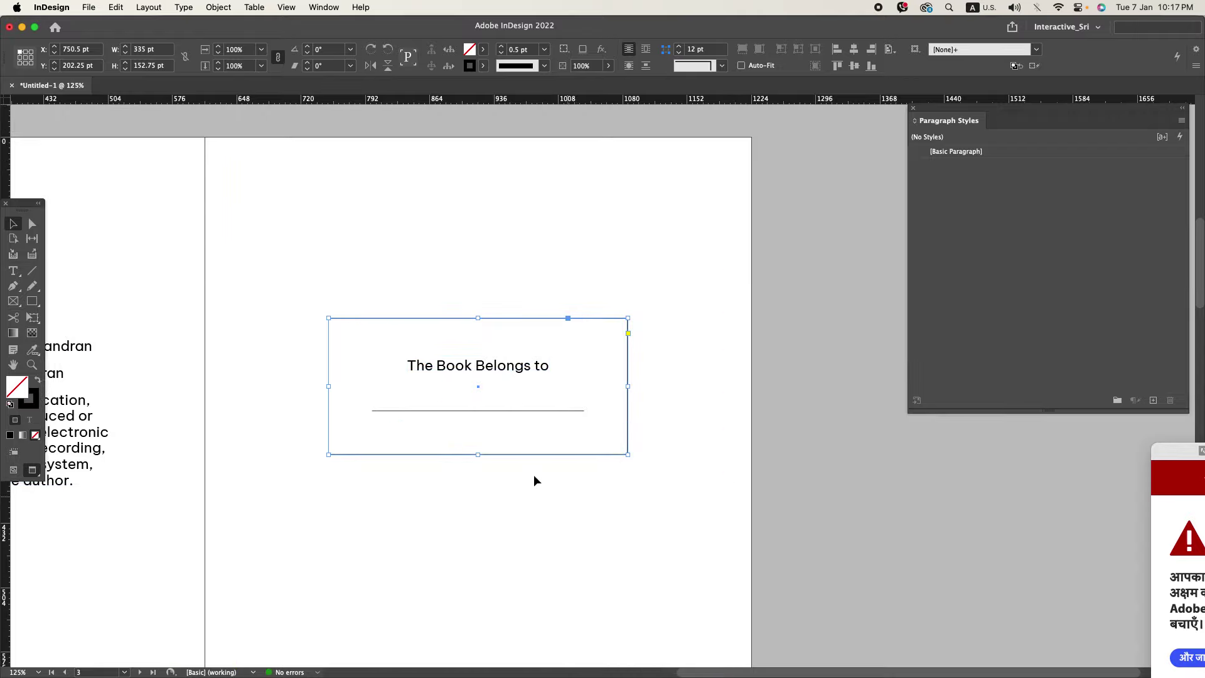
click(376, 413)
drag(372, 411, 355, 411)
click(458, 460)
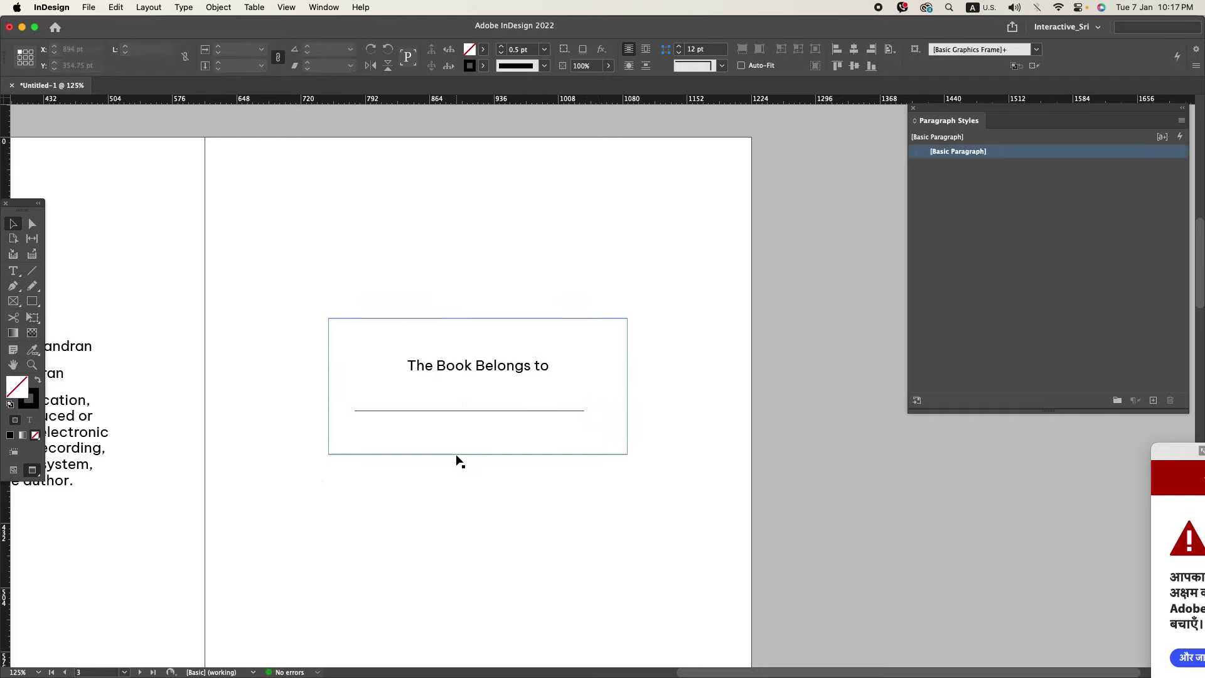
- Duplicate the rectangular frame with a slight diagonal offset and reposition both overlapping frames around the text
click(386, 449)
click(408, 470)
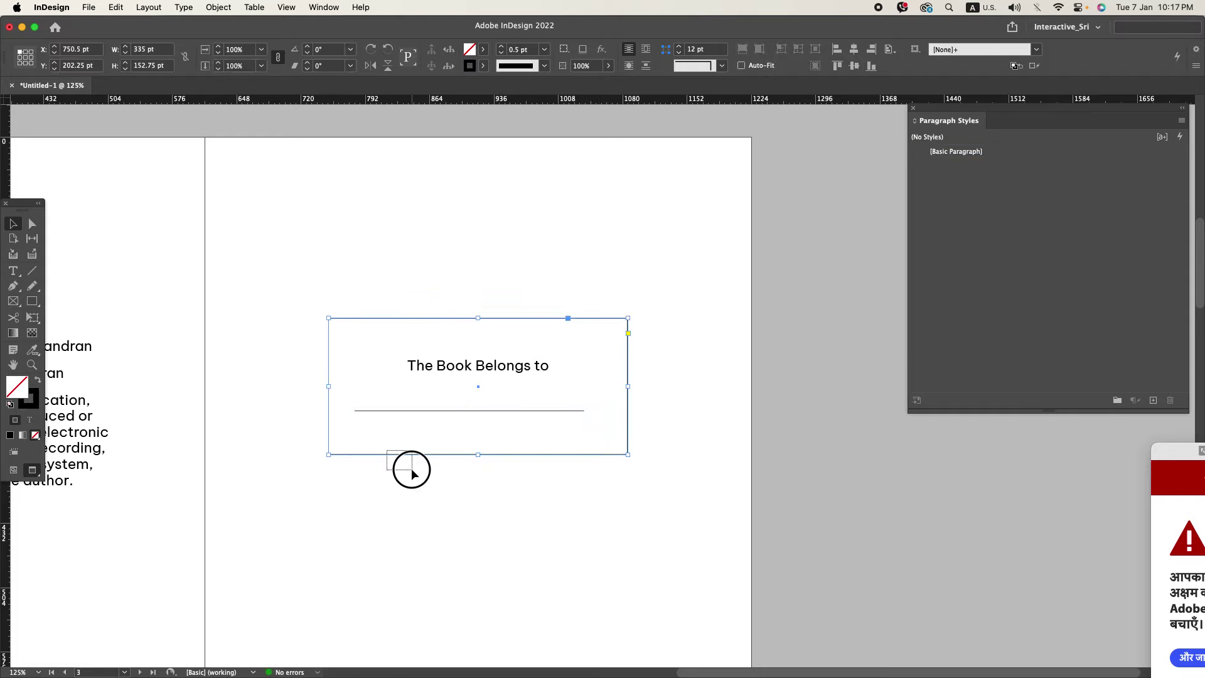
click(399, 453)
click(401, 460)
click(397, 453)
drag(397, 453, 412, 473)
click(699, 587)
drag(704, 513, 525, 446)
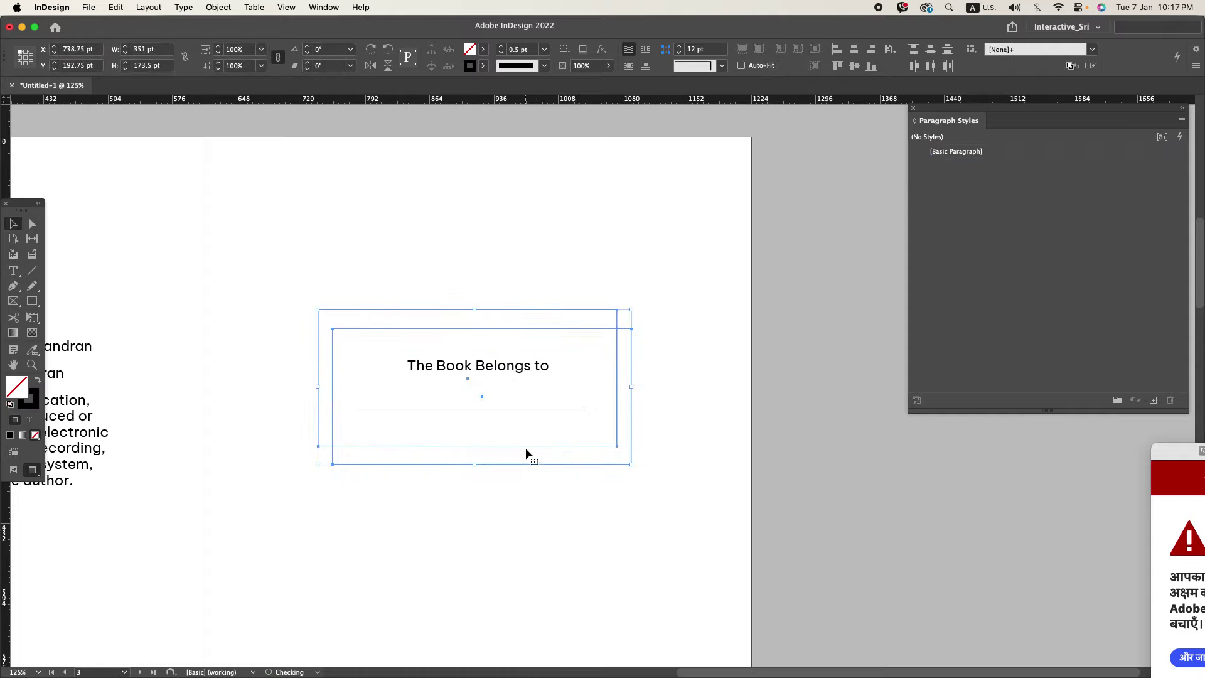
- Apply Fancy corners with a 12 pt corner size to both overlapping rectangular frames
click(635, 536)
drag(578, 490, 556, 452)
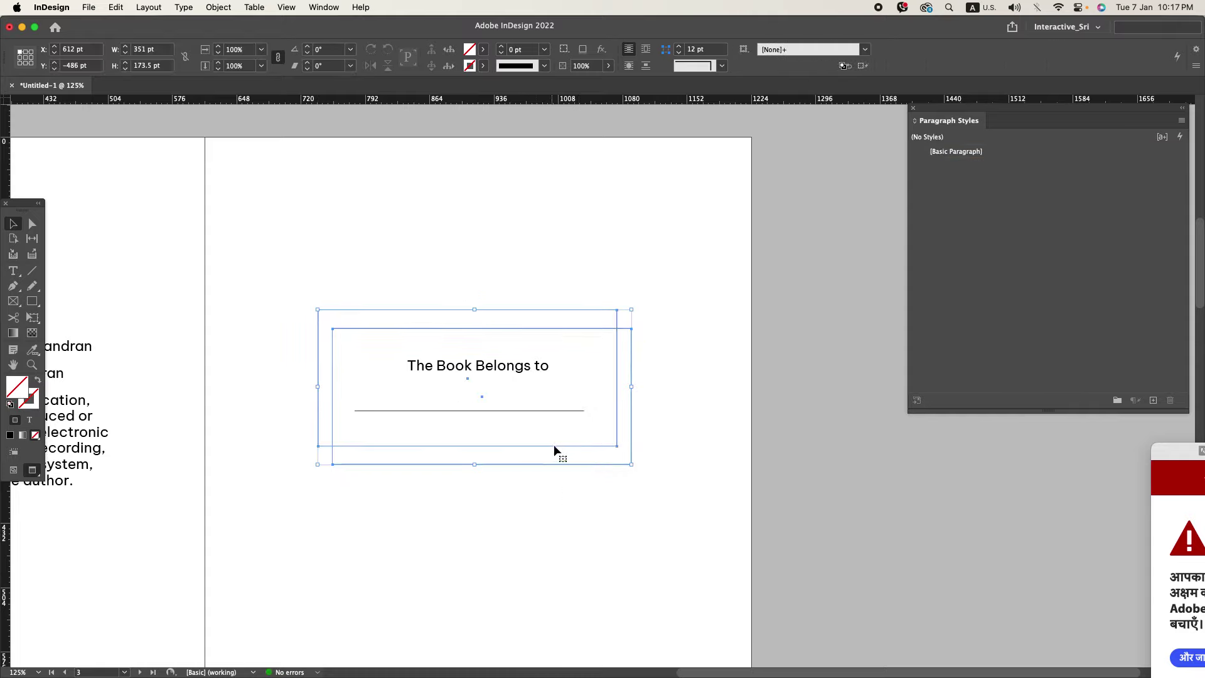
click(223, 7)
click(238, 315)
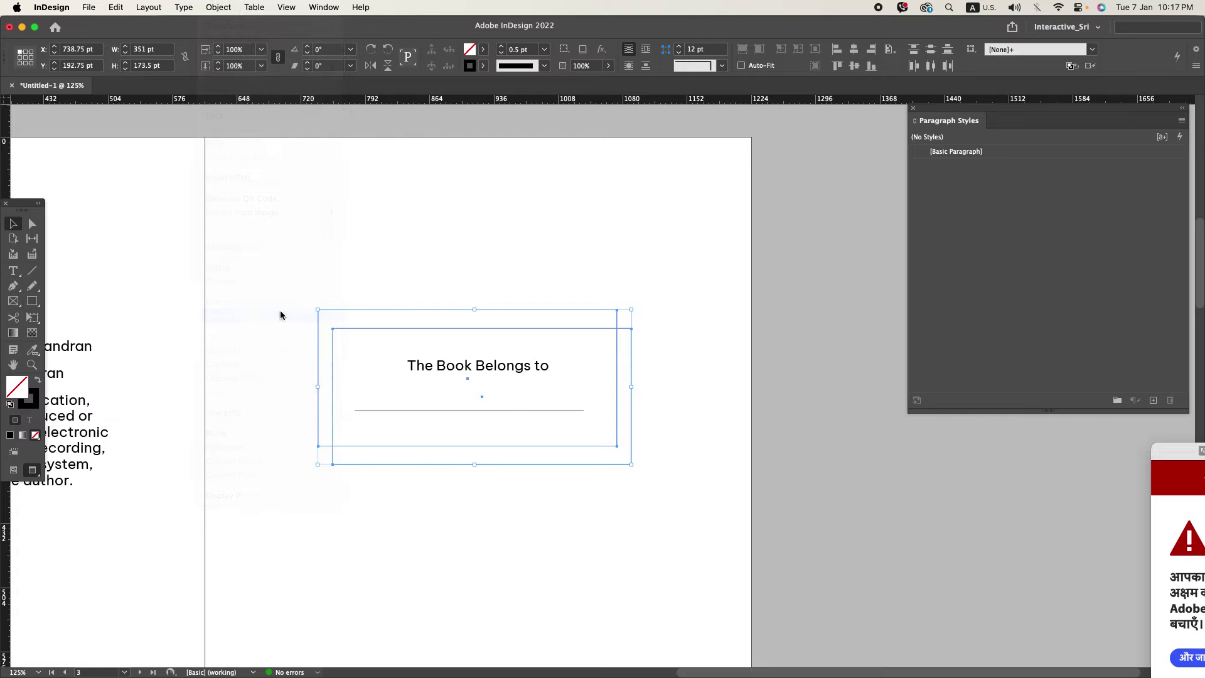
click(577, 338)
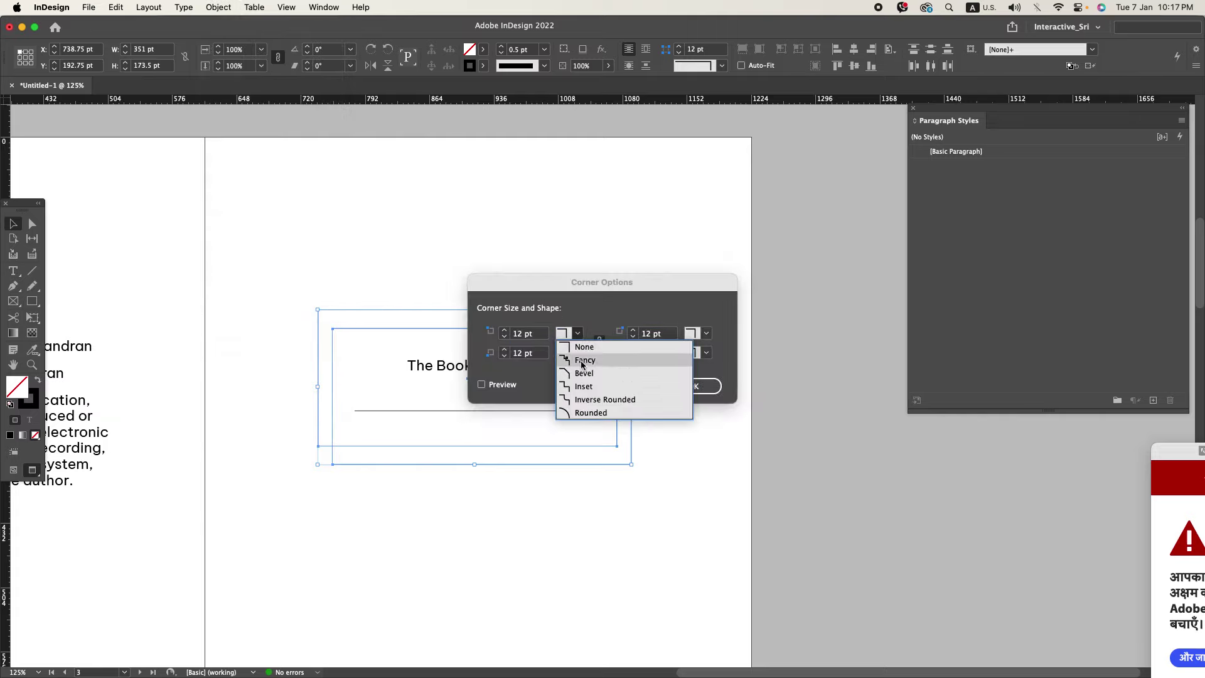
click(584, 360)
click(702, 386)
click(730, 425)
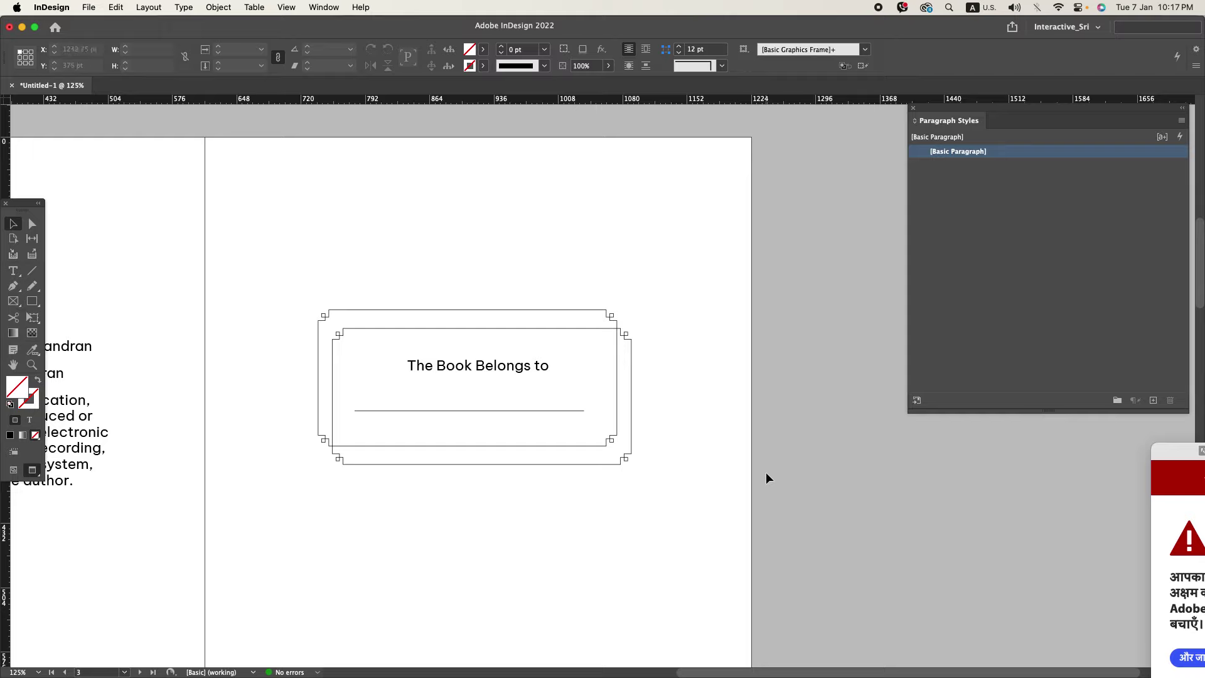
- Delete one of the two overlapping frames and reposition the remaining one around the heading and name line
click(532, 462)
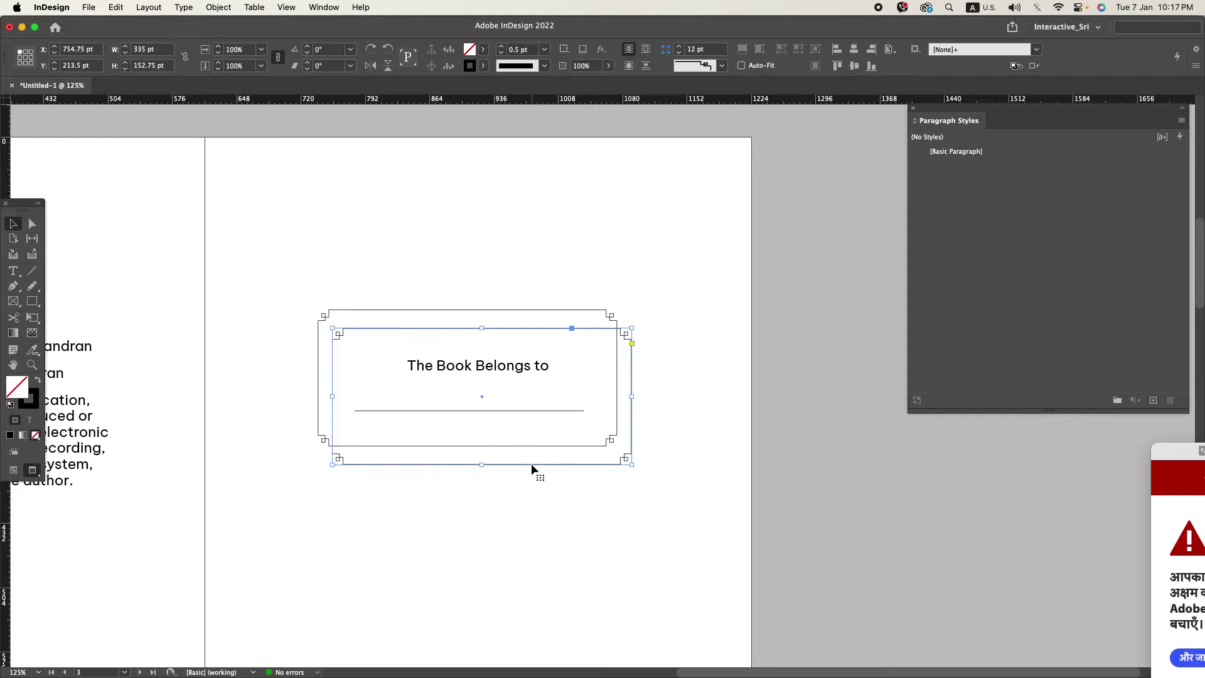
drag(533, 459, 535, 458)
click(599, 515)
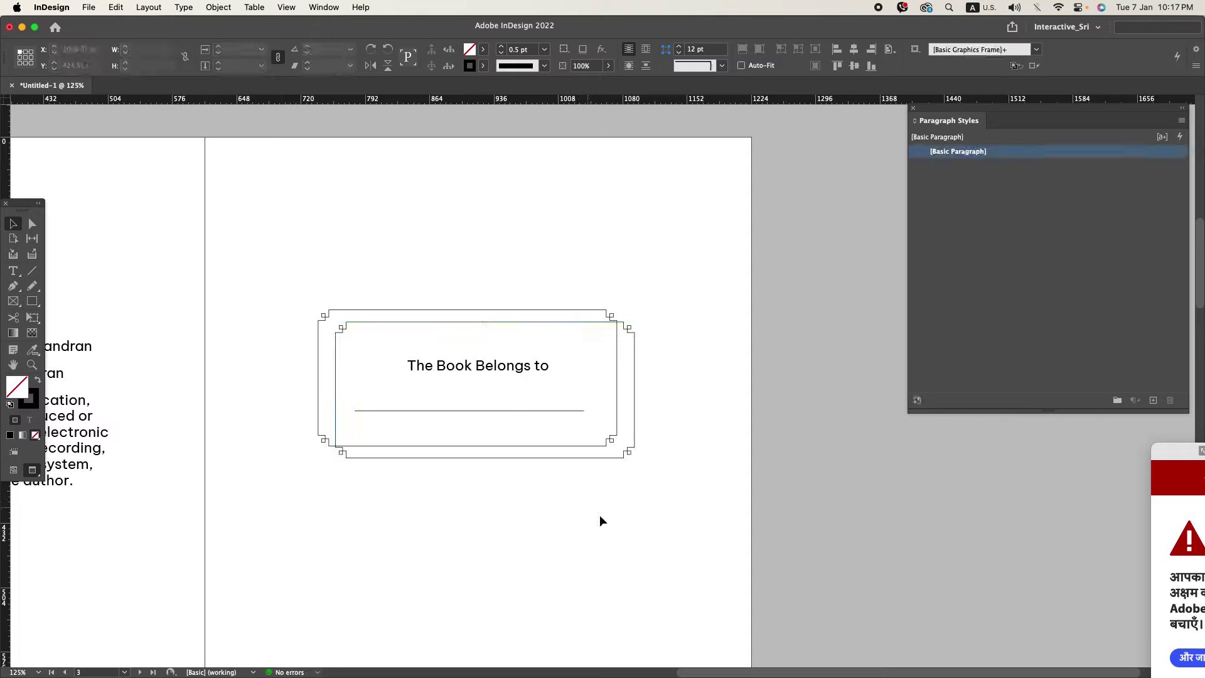
click(596, 460)
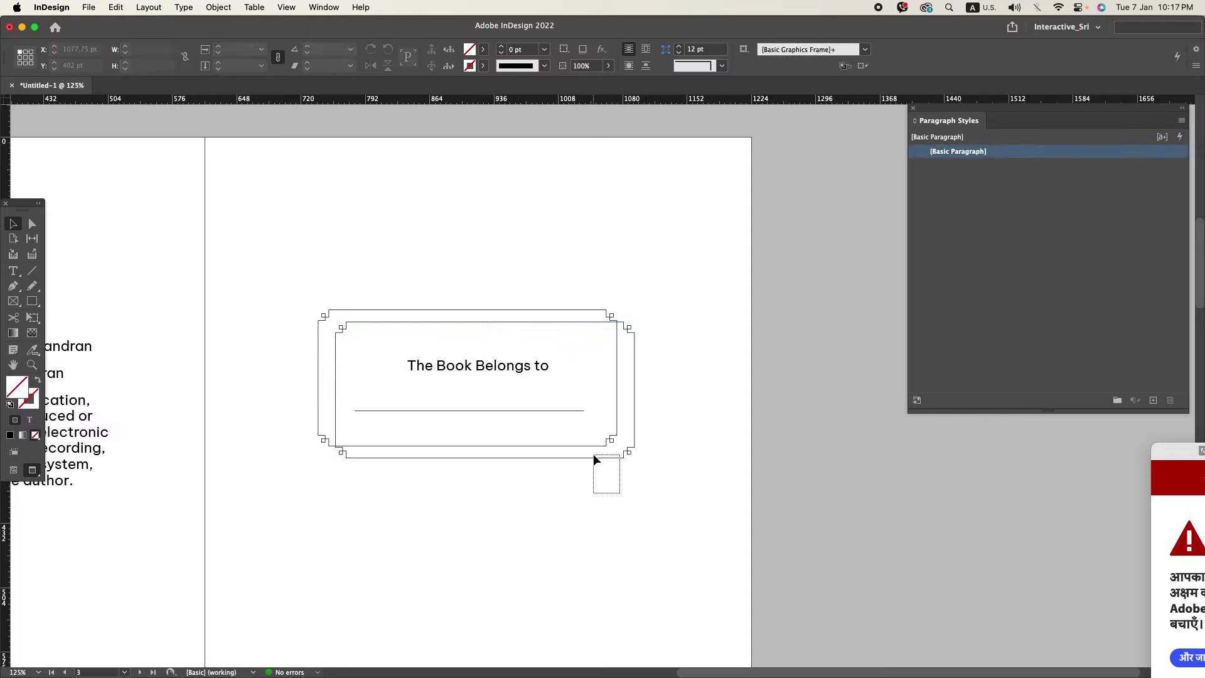
key(Delete)
drag(612, 521, 506, 450)
- Centre the heading and the name line horizontally within the fancy-cornered frame
drag(619, 524, 471, 291)
click(889, 49)
click(936, 53)
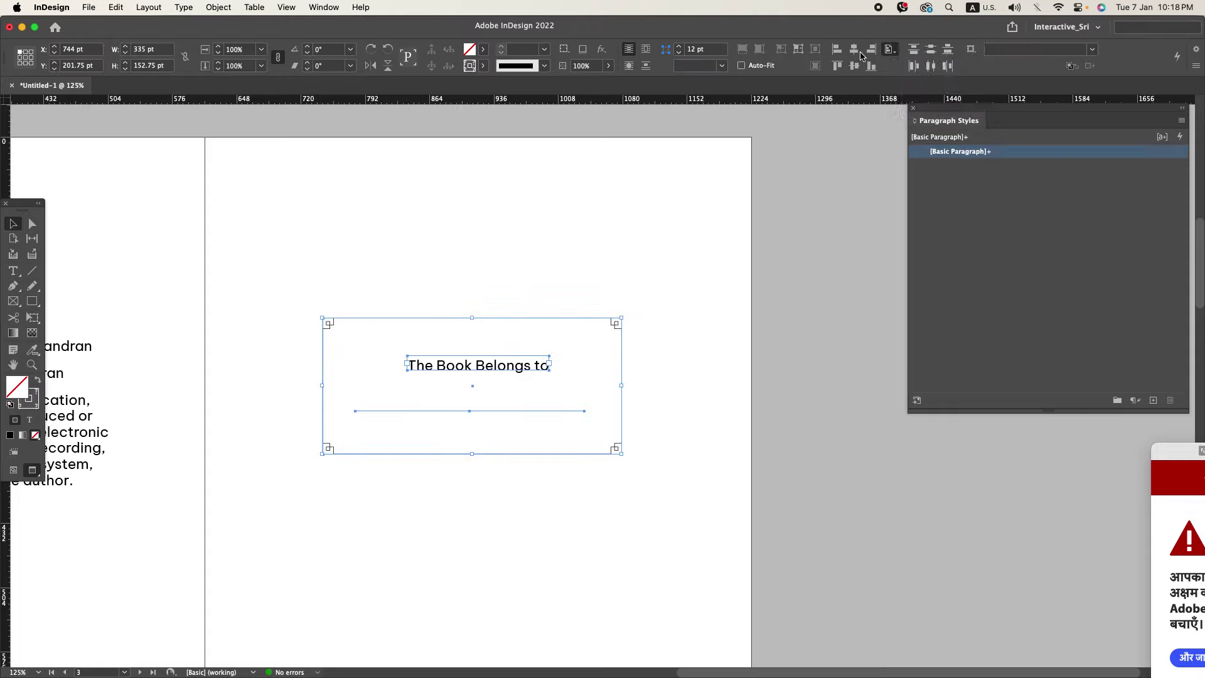
click(854, 49)
click(645, 337)
- Group the frame, heading and name line, and centre the group vertically on the page
drag(670, 471, 480, 251)
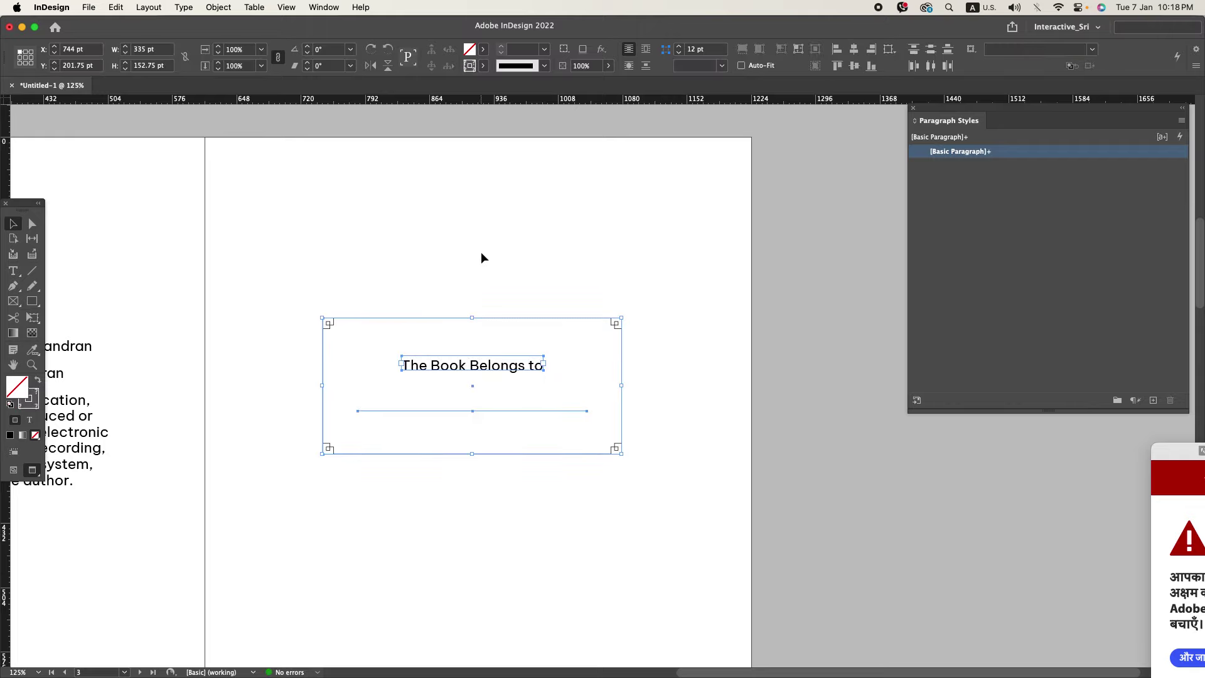
key(super+g)
click(503, 261)
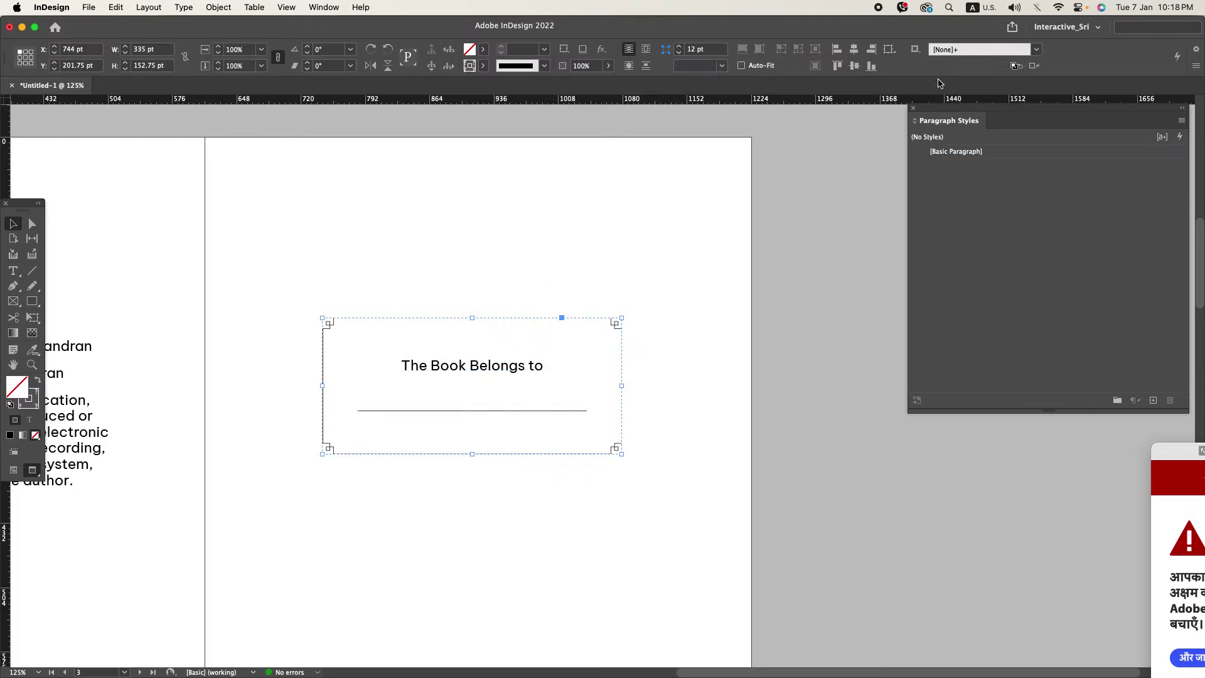
click(892, 51)
click(915, 81)
click(854, 66)
click(720, 278)
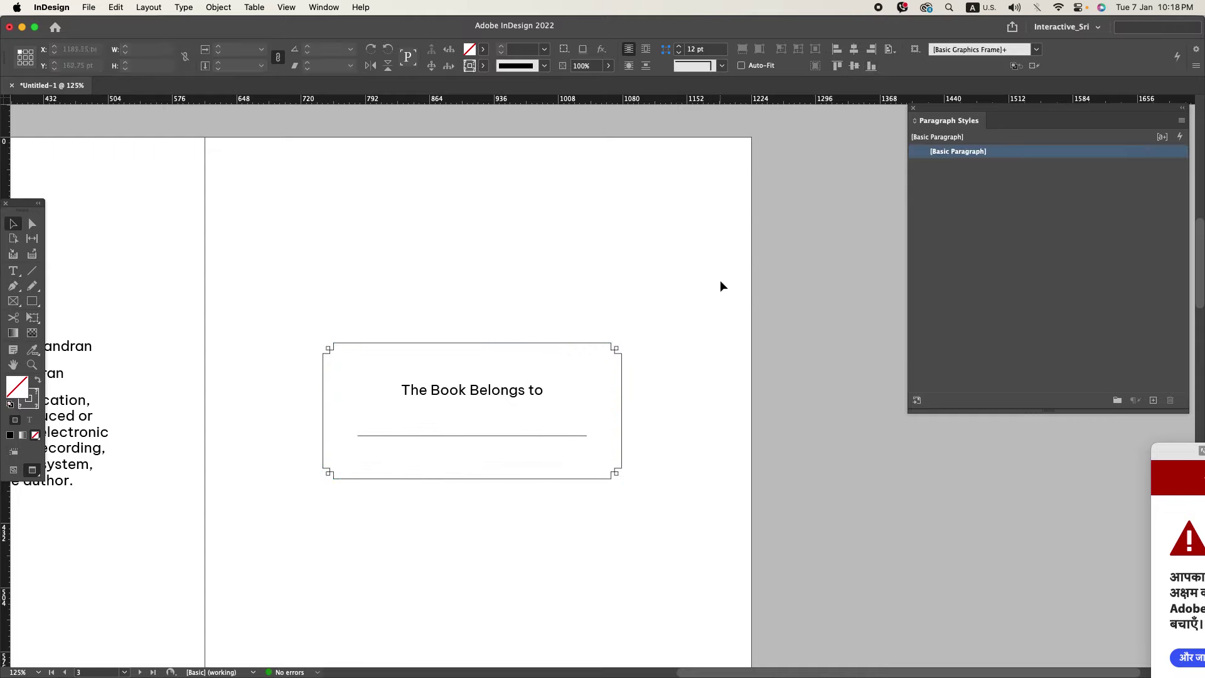
- Go to the empty spread of pages 4 and 5 and turn off preview mode to show the margins
scroll(724, 277, down, 5)
key(super+minus)
scroll(725, 276, down, 8)
click(726, 277)
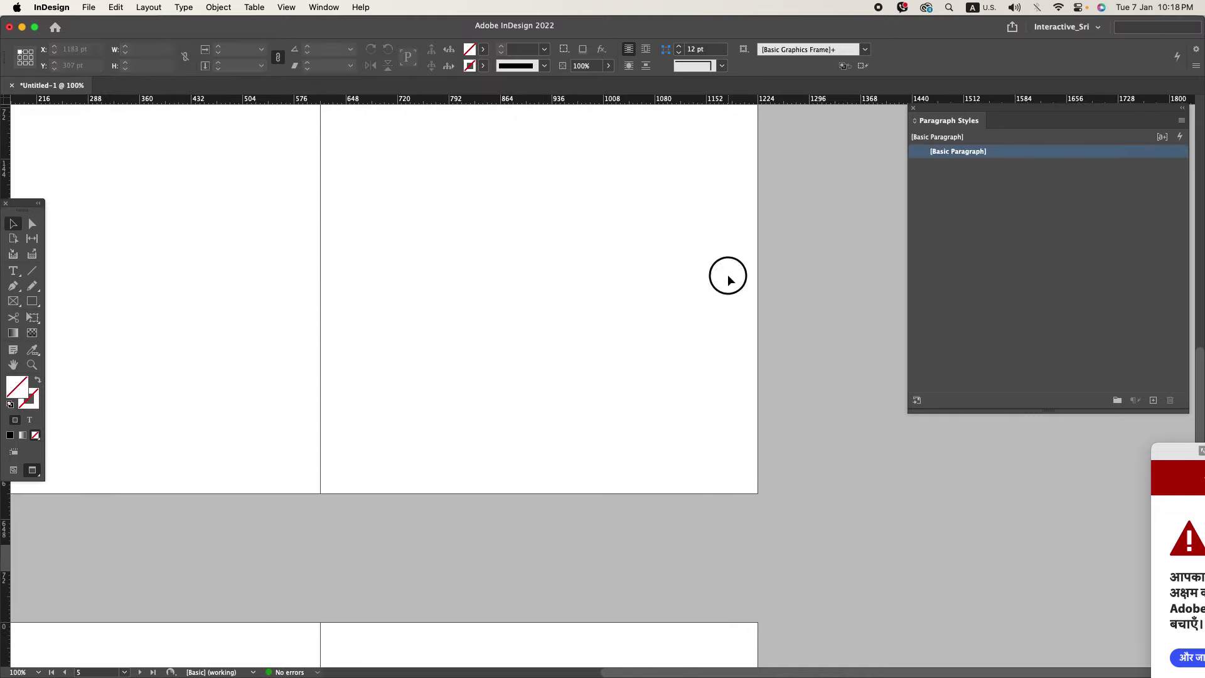
key(w)
click(613, 278)
scroll(614, 282, up, 2)
scroll(614, 283, left, 4)
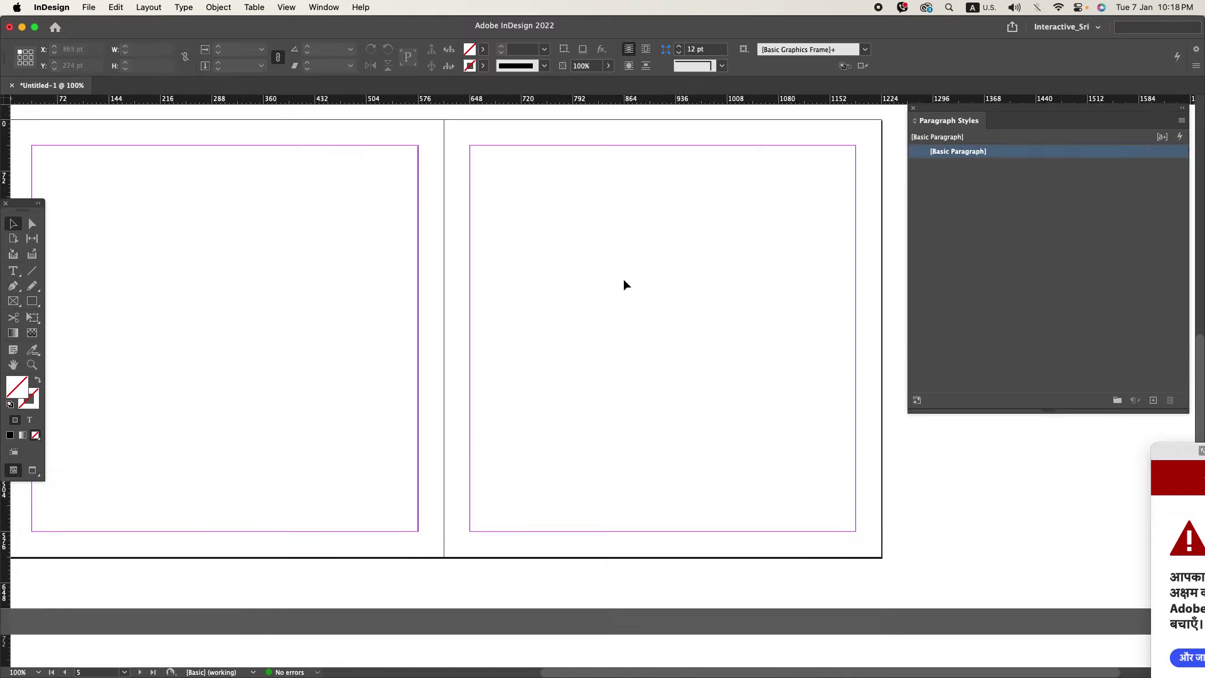
key(w)
key(w)
drag(584, 270, 622, 277)
drag(475, 261, 550, 264)
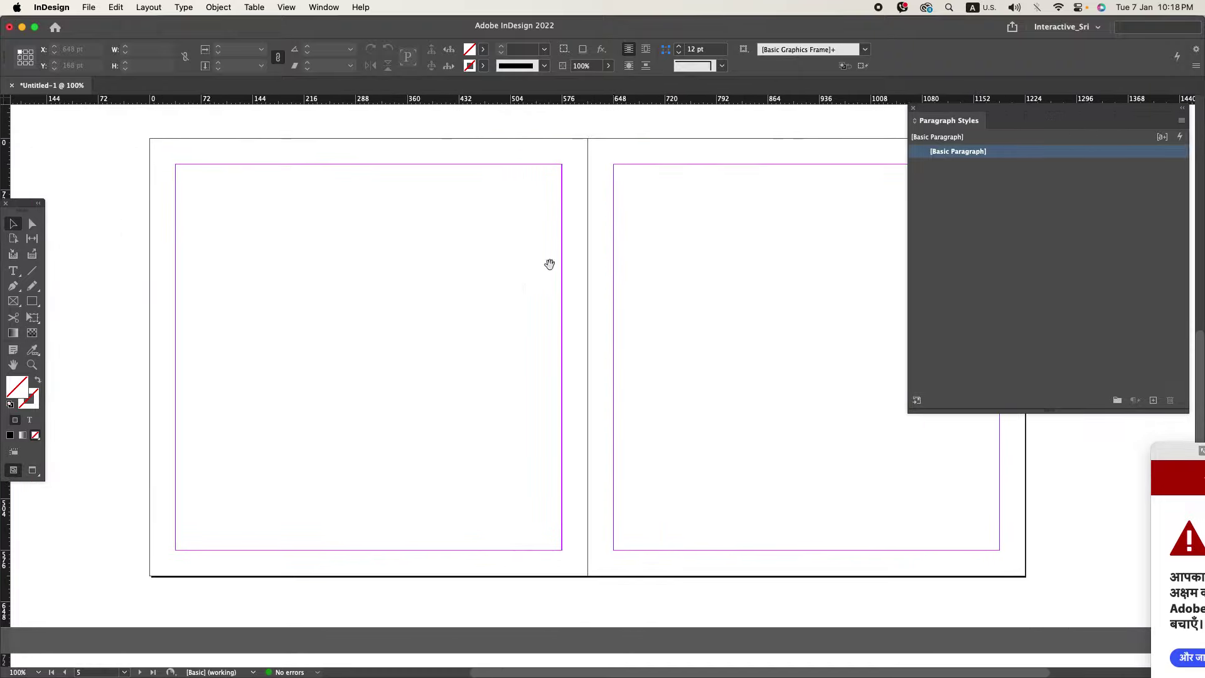
- Place "1. Safari Animals.png" from the Link folder on the left page at about 399 pt square
key(super+Tab)
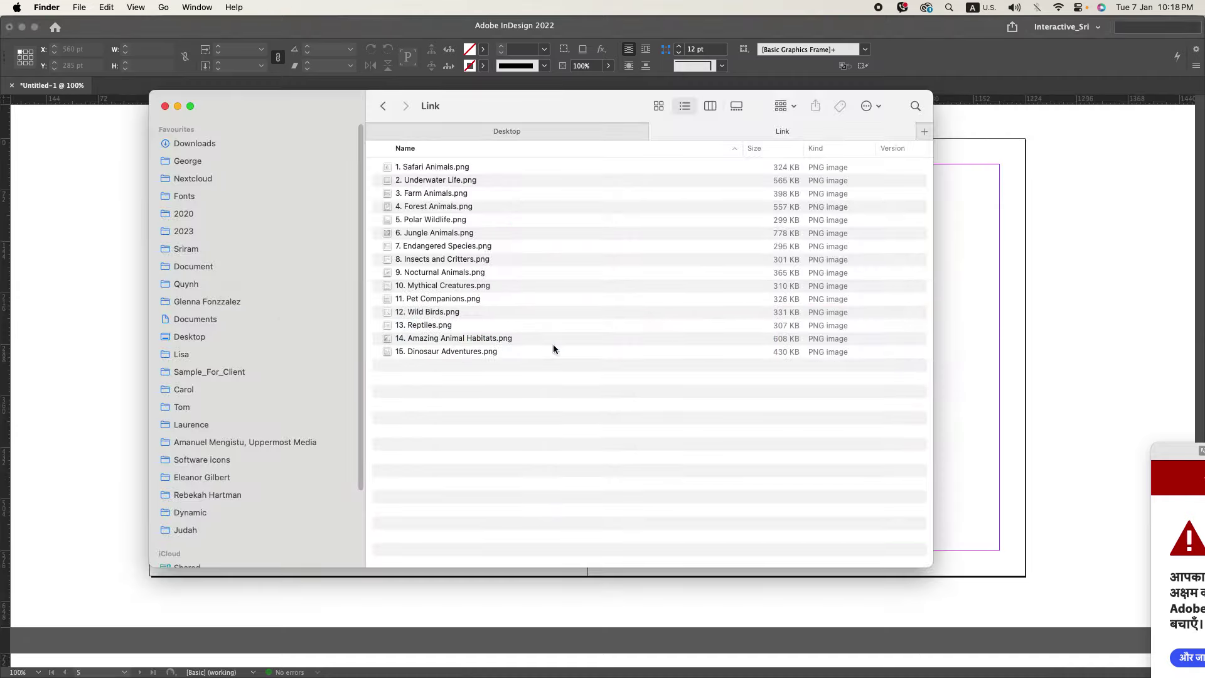
drag(425, 170, 355, 225)
key(super+Tab)
drag(198, 209, 450, 431)
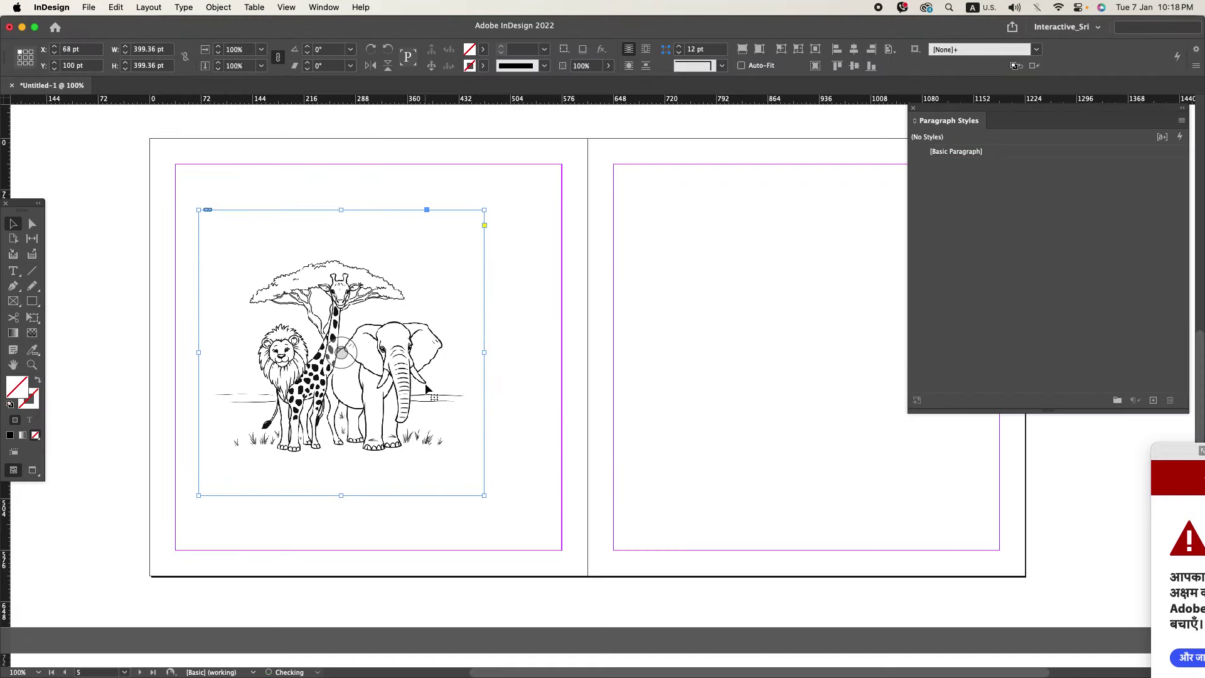
- Trim the blank area above the animals and enlarge the picture to about 523 pt wide and 398 pt high
drag(362, 206, 360, 242)
drag(377, 306, 374, 289)
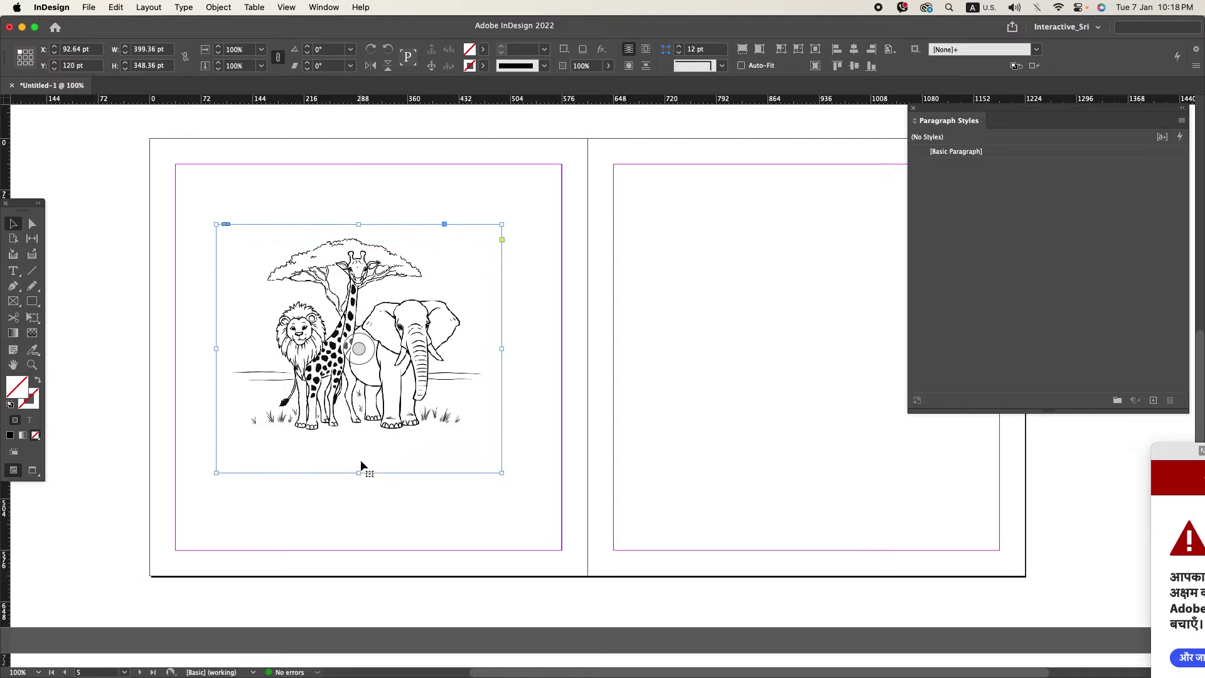
drag(357, 472, 358, 509)
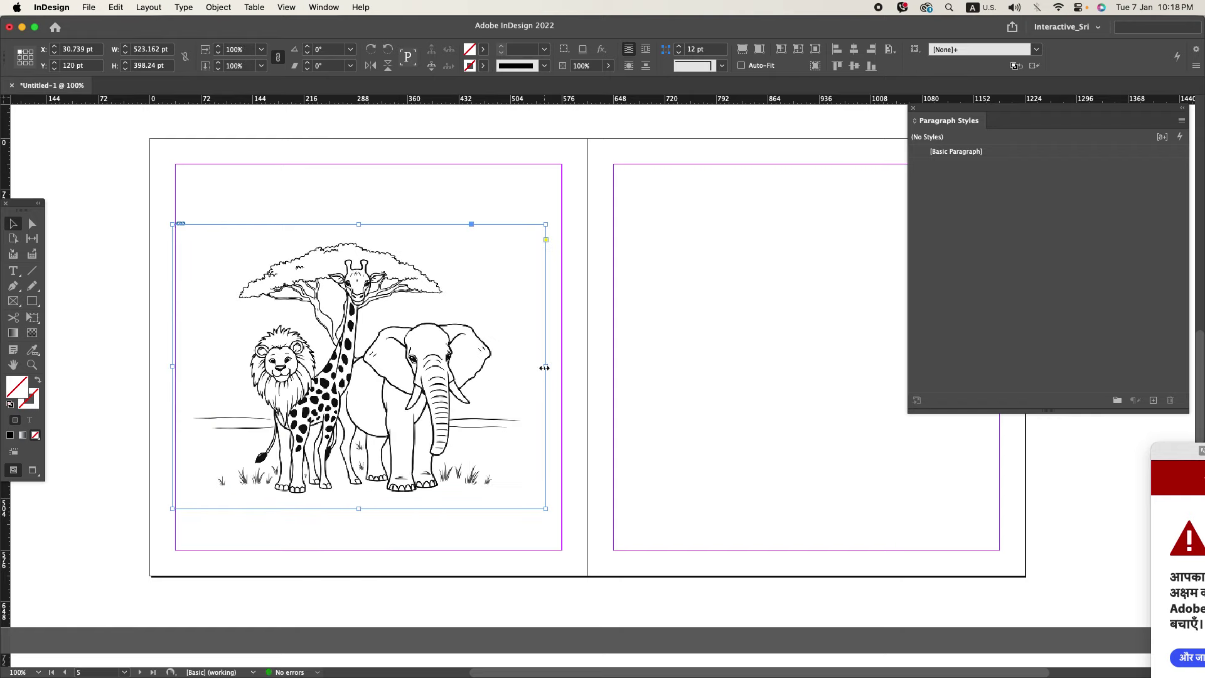
- Scale the safari picture to span the left page's side margins at 540 pt wide and check it in preview mode
drag(544, 367, 561, 366)
mouse_move(172, 368)
mouse_down()
mouse_move(188, 365)
mouse_move(175, 365)
mouse_up()
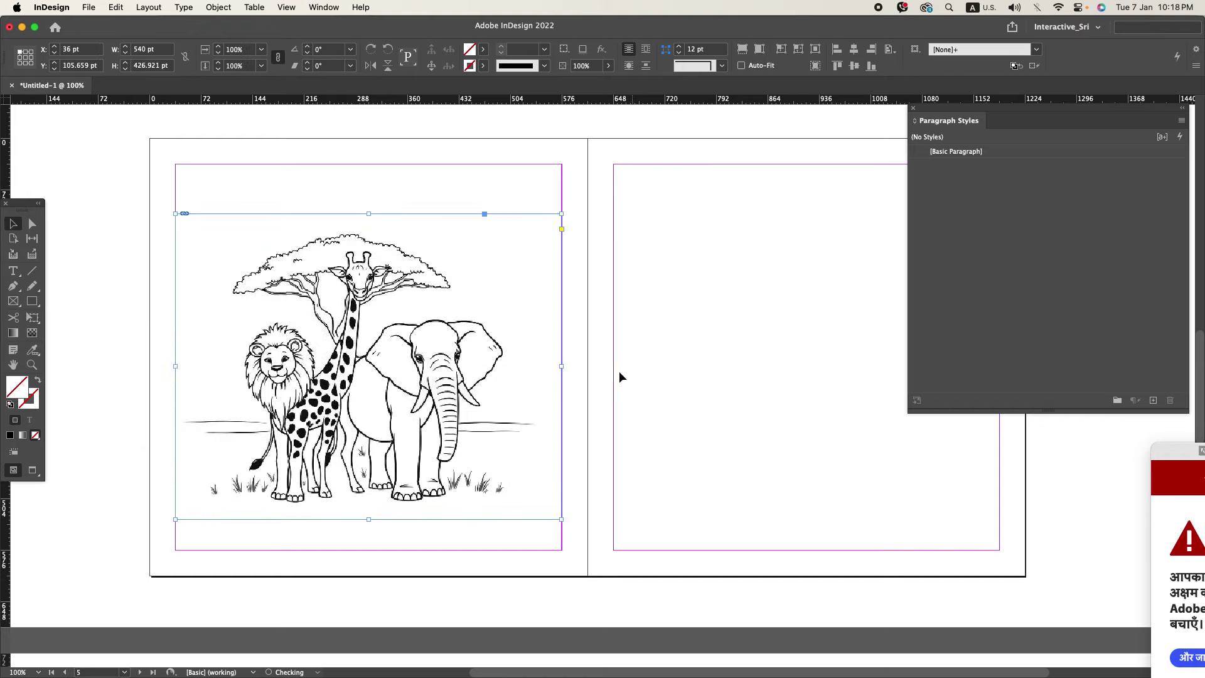
mouse_move(561, 366)
mouse_down()
mouse_move(544, 367)
mouse_move(562, 366)
mouse_up()
drag(636, 438, 451, 319)
click(628, 400)
key(w)
click(667, 410)
key(w)
click(672, 414)
- Copy the title "Safari Animals" from the Manuscript document in Word
key(super+Tab)
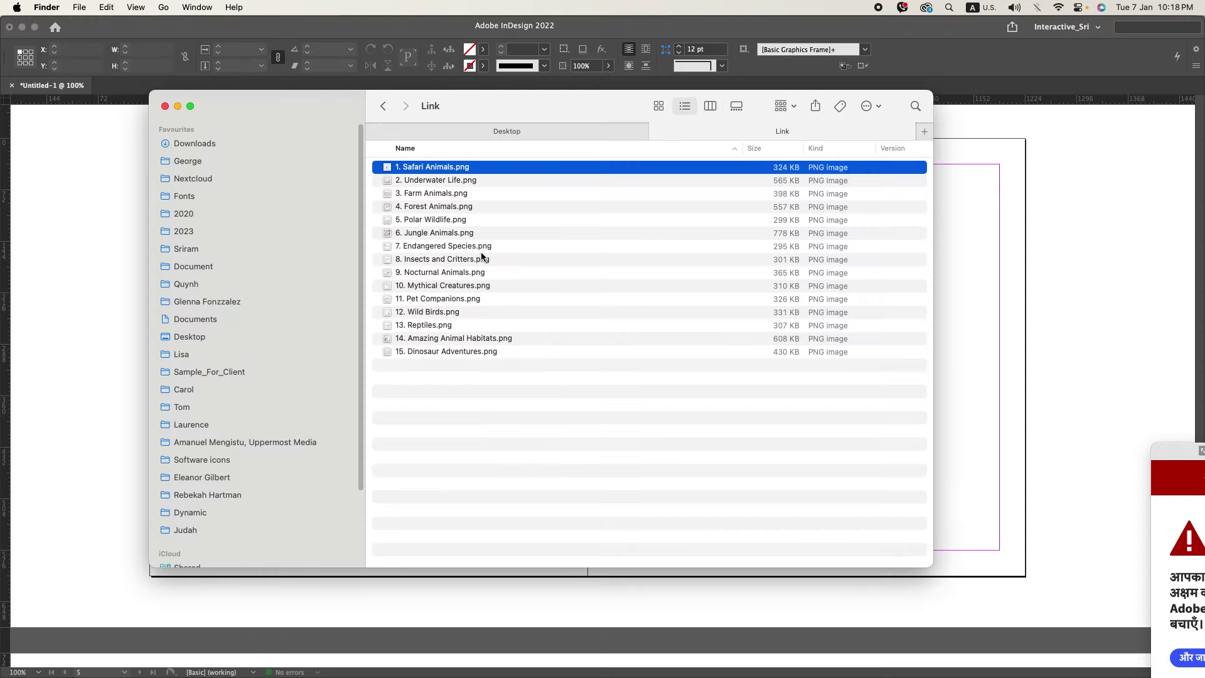
key(super+Tab)
key(super+Tab)
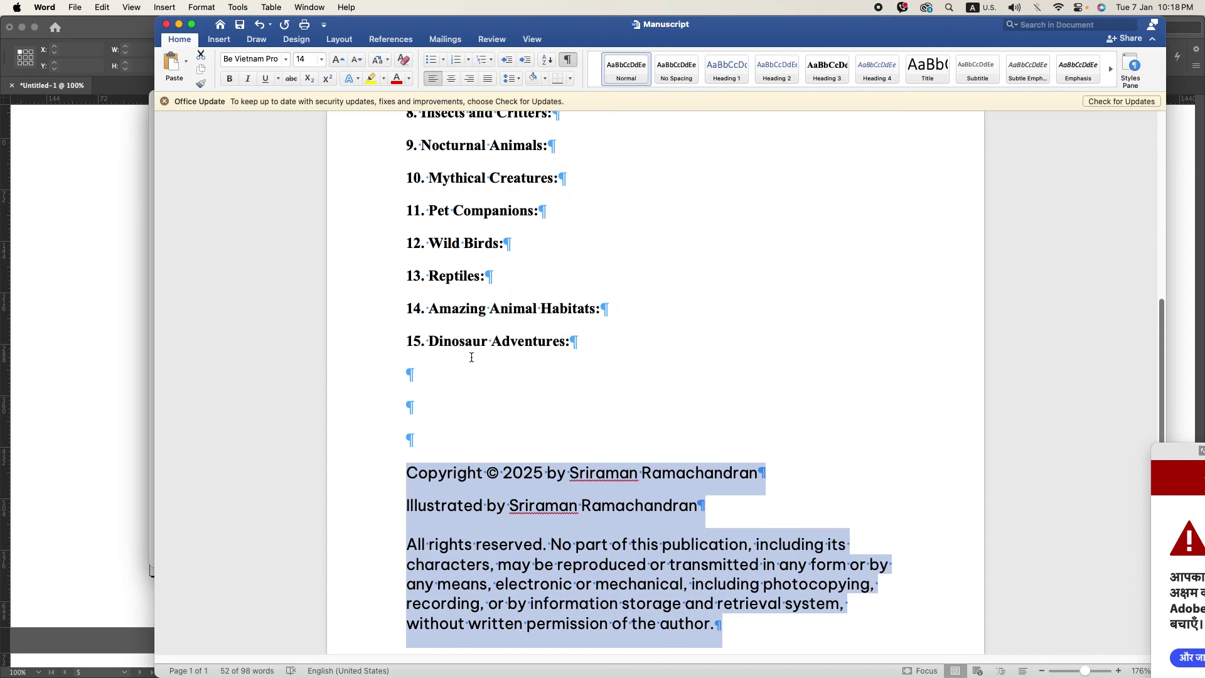
click(473, 375)
scroll(474, 314, up, 10)
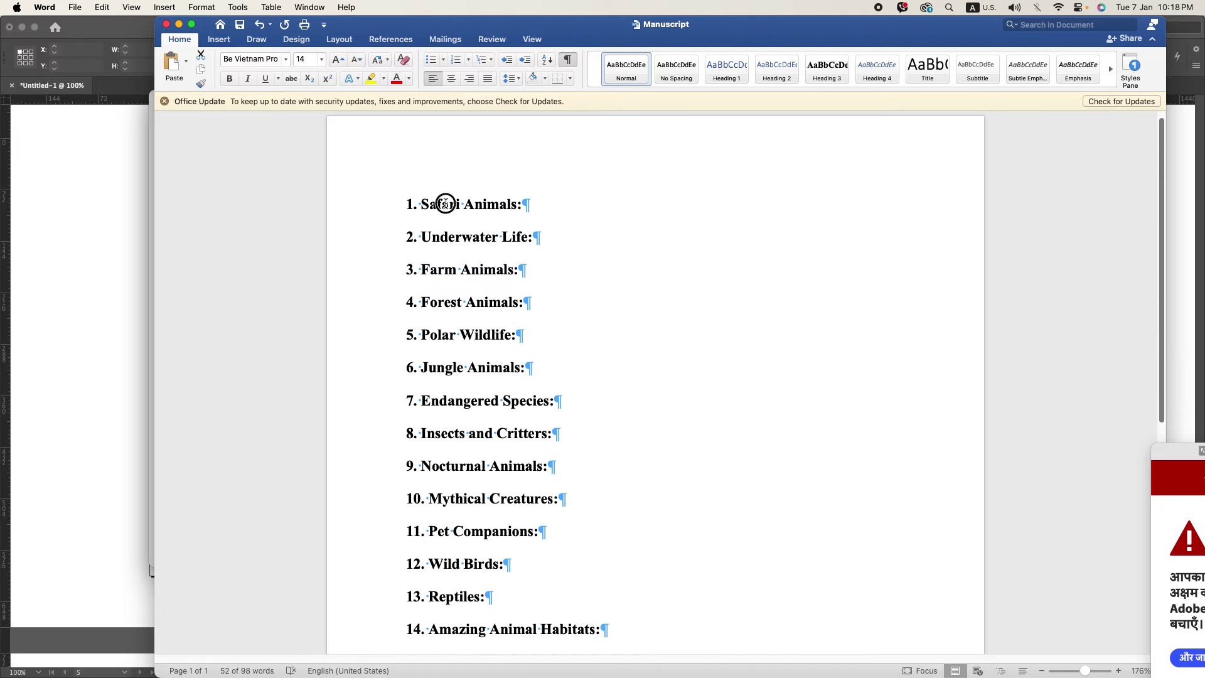
drag(445, 203, 488, 204)
- Return to InDesign and paste "Safari Animals" into a new text frame below the picture
key(super+Tab)
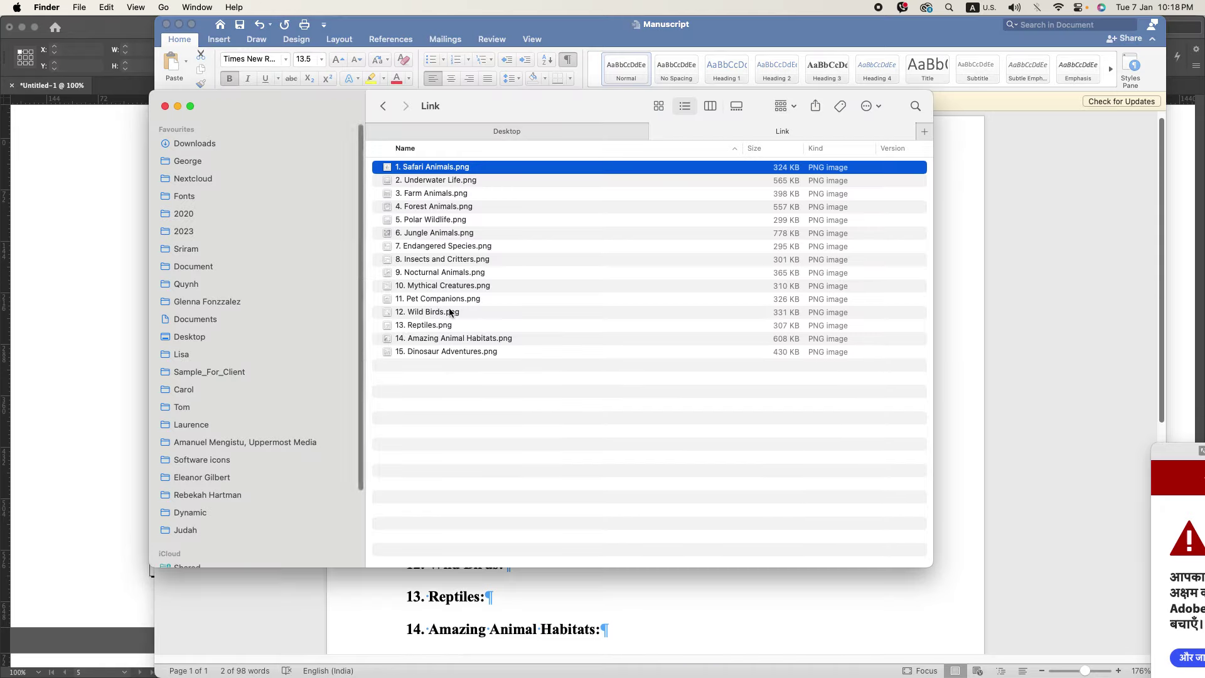
key(super+Tab)
key(super+Tab)
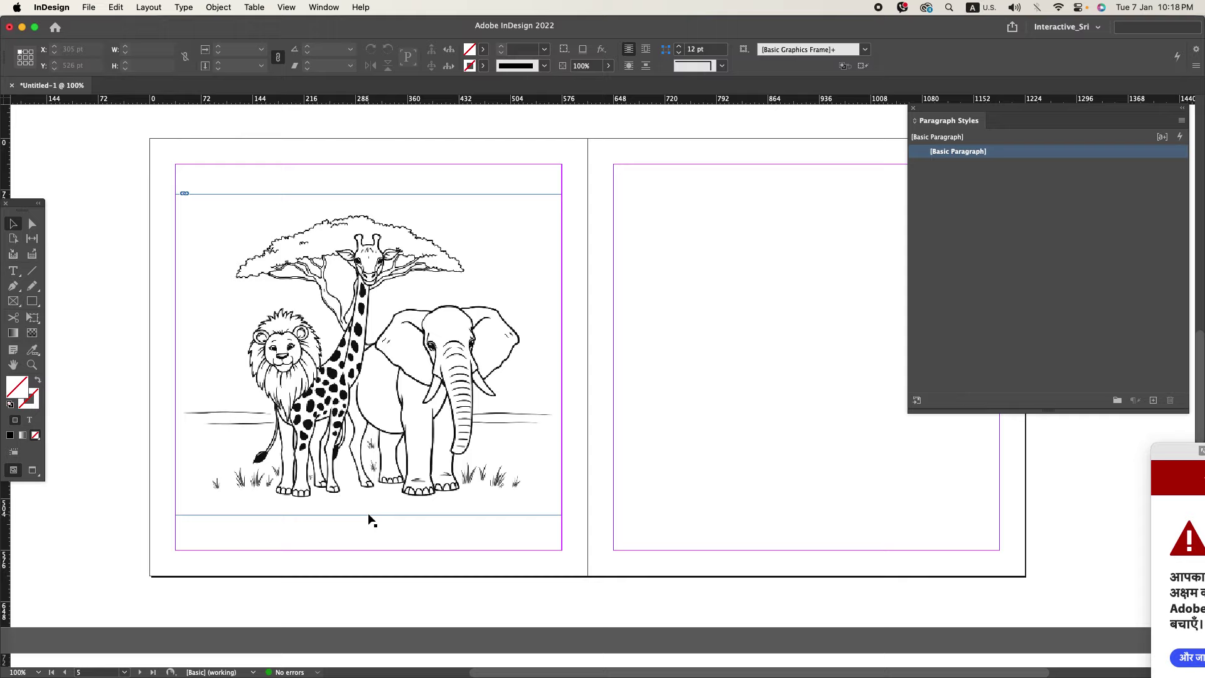
click(13, 271)
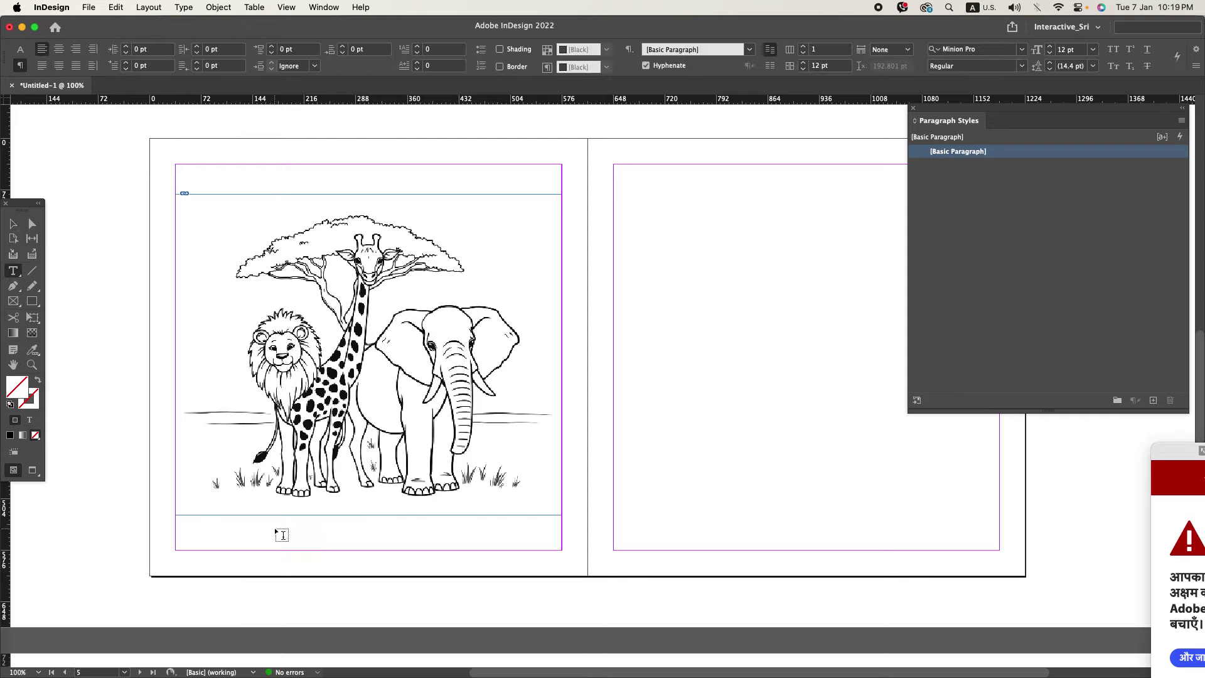
drag(274, 527, 494, 593)
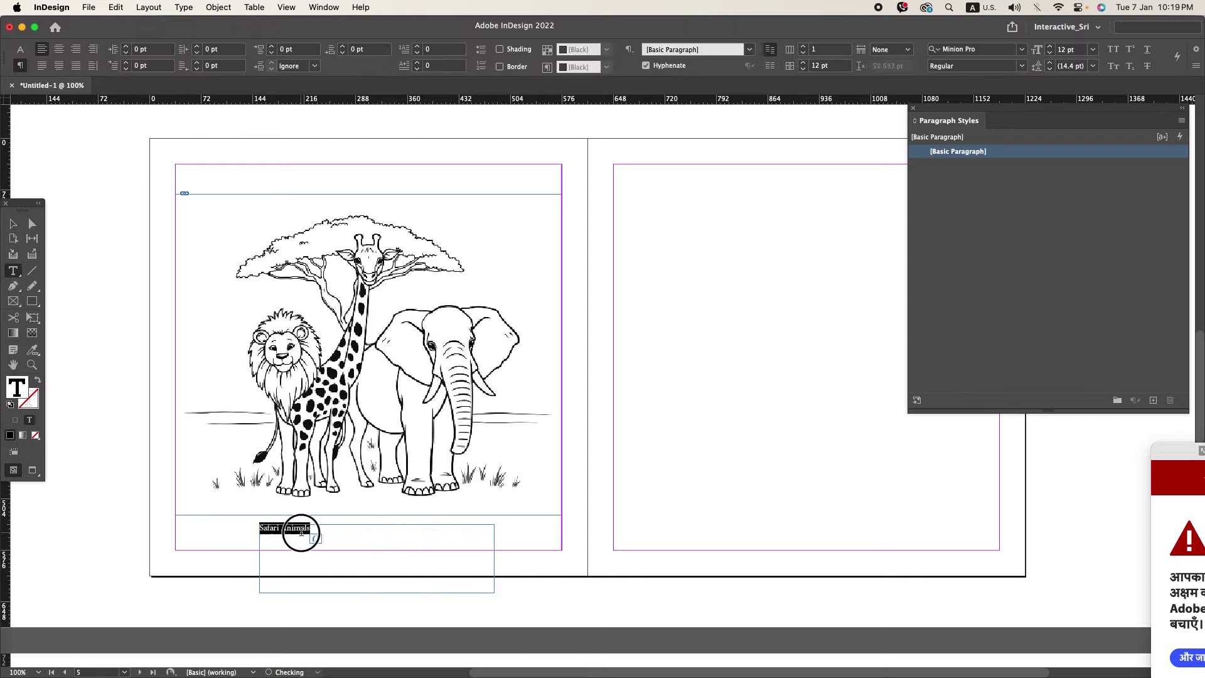
- Set the font of the "Safari Animals" title to Akzidenz-Grotesk BQ Extra
click(22, 50)
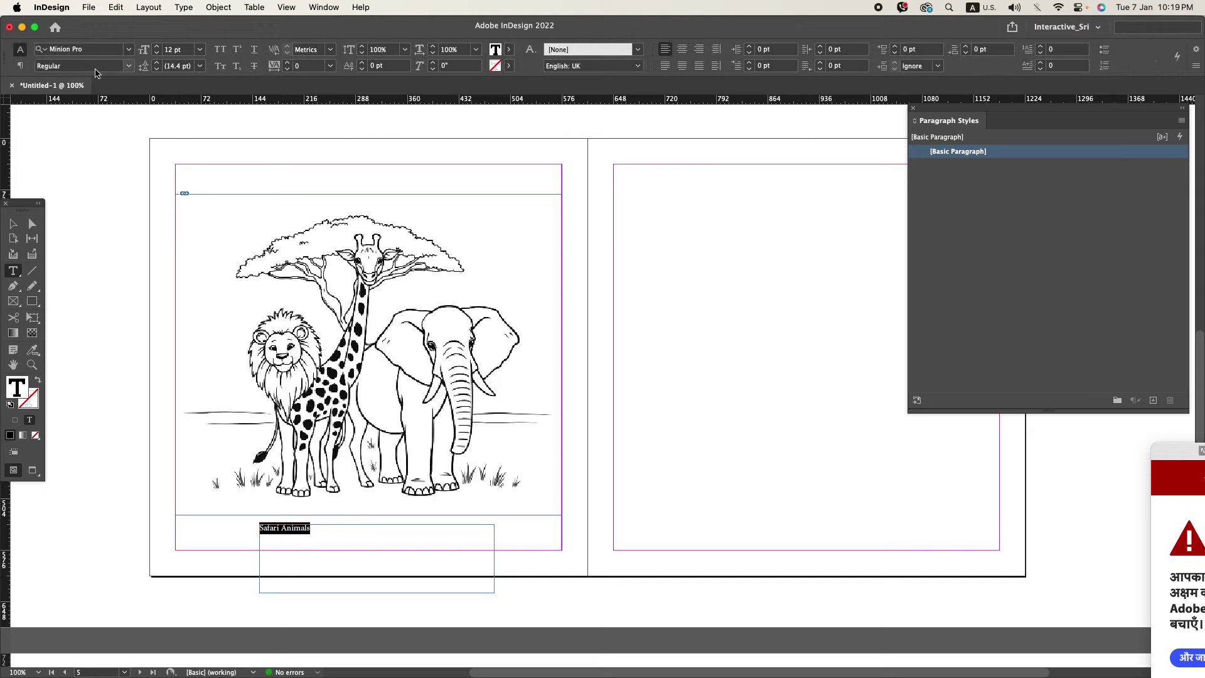
click(128, 53)
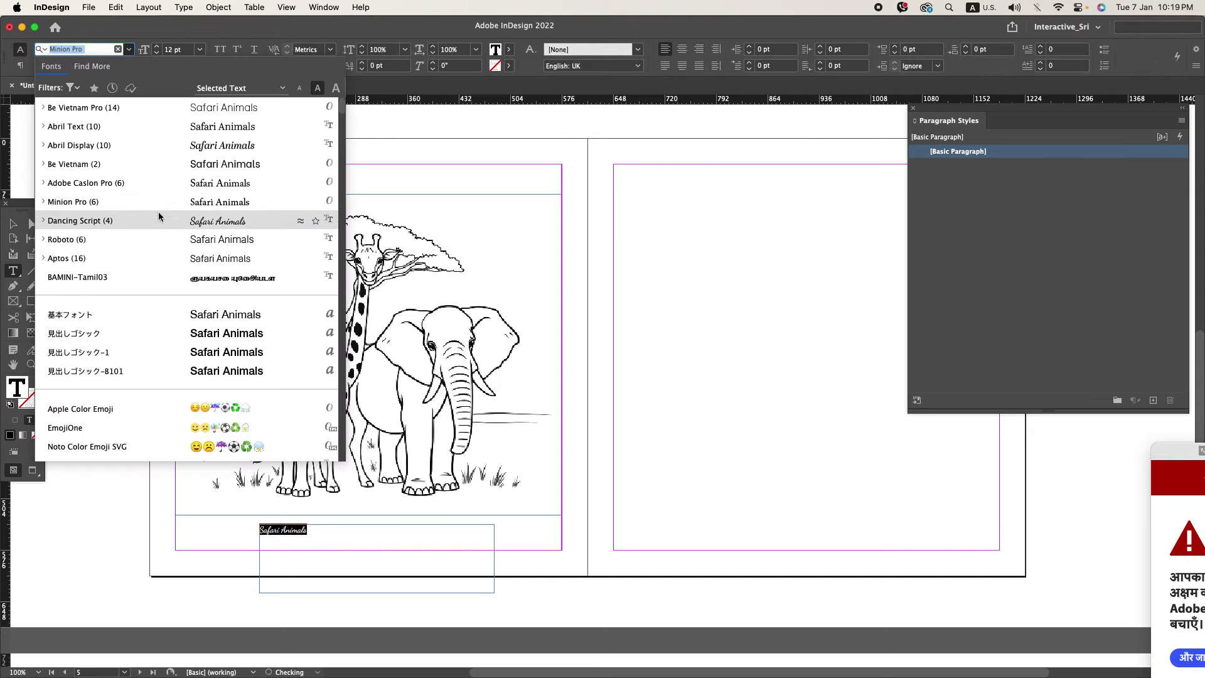
scroll(198, 277, down, 10)
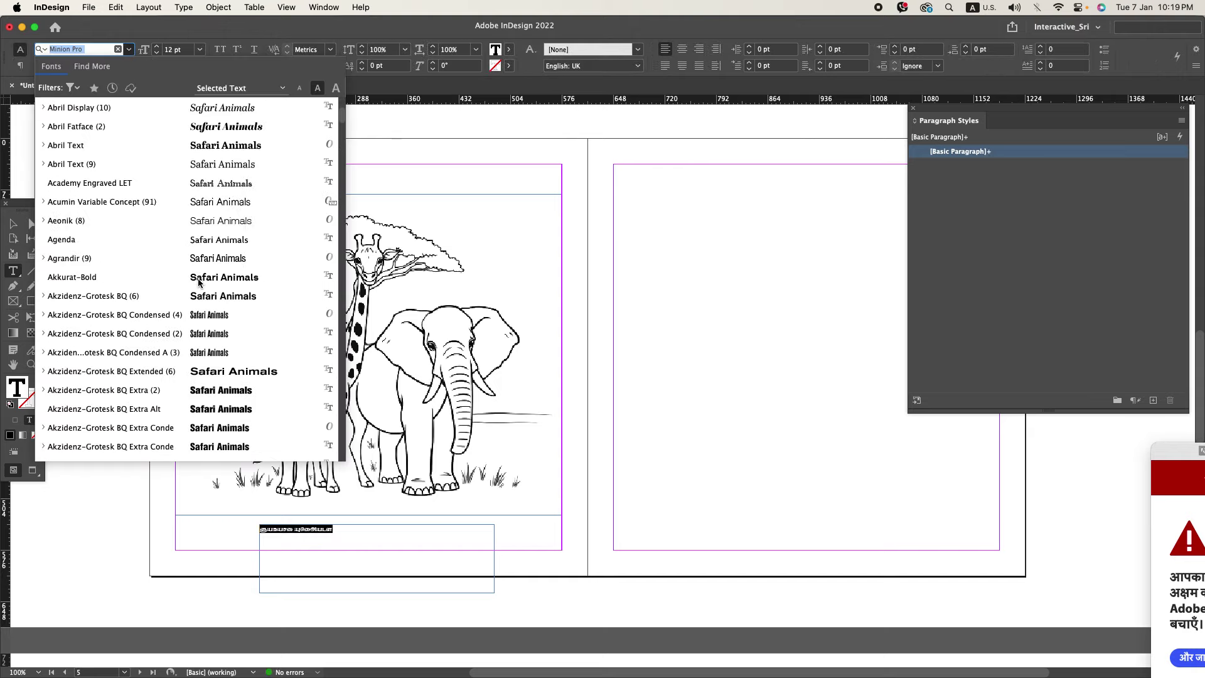
click(238, 390)
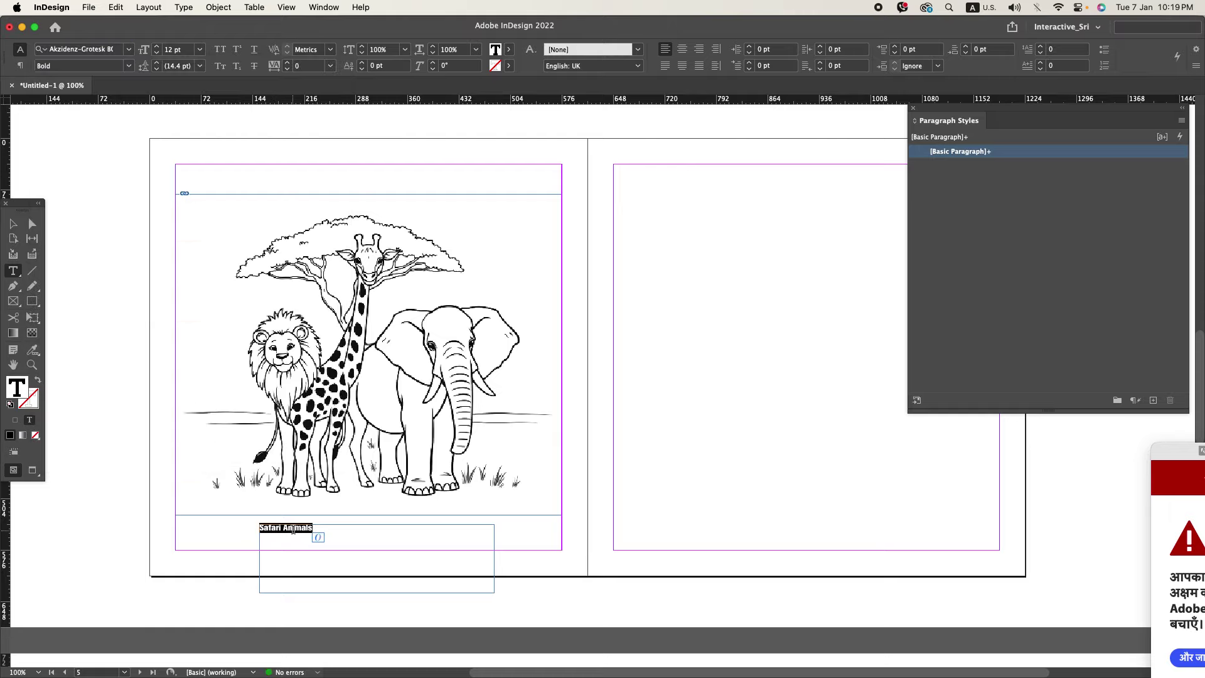
- Enlarge the "Safari Animals" title to 44 pt and fit its frame tightly to the text
key(super+shift+period)
key(super+shift+period)
key(super+shift+period)
key(super+shift+period)
key(super+shift+period)
key(super+shift+period)
key(super+shift+period)
key(super+shift+period)
key(super+shift+period)
key(super+shift+period)
key(super+shift+period)
key(super+shift+period)
key(super+shift+period)
key(super+shift+period)
key(super+shift+period)
key(super+shift+period)
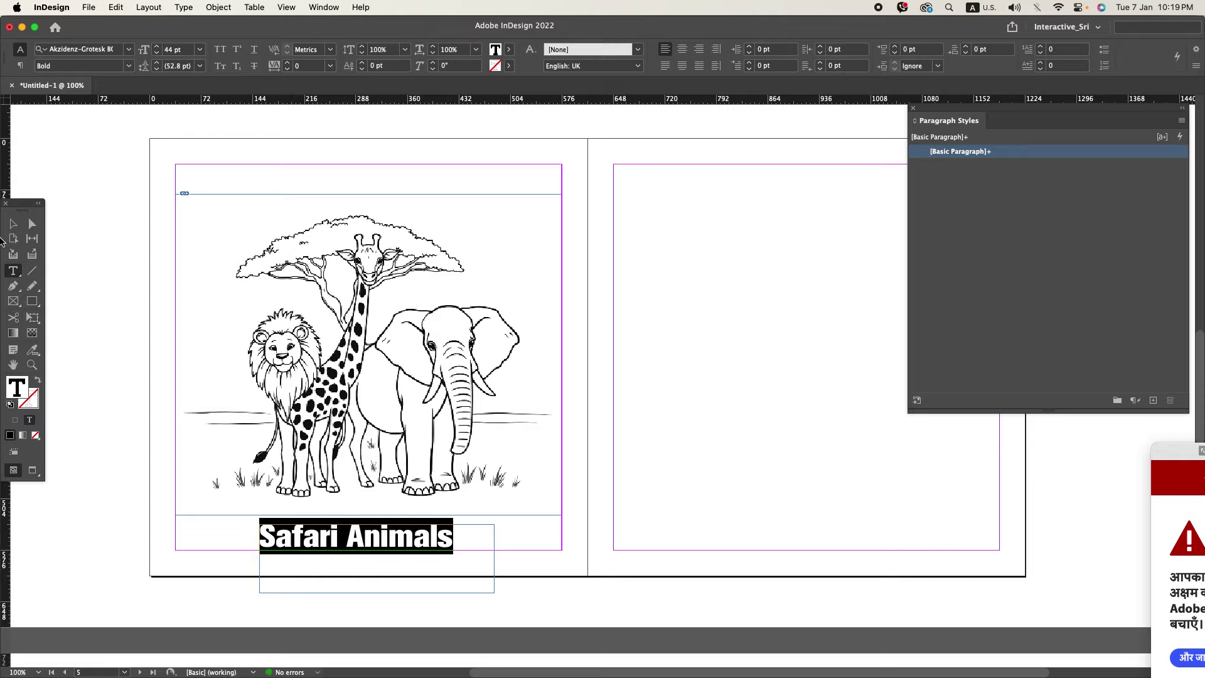
click(14, 224)
triple_click(356, 540)
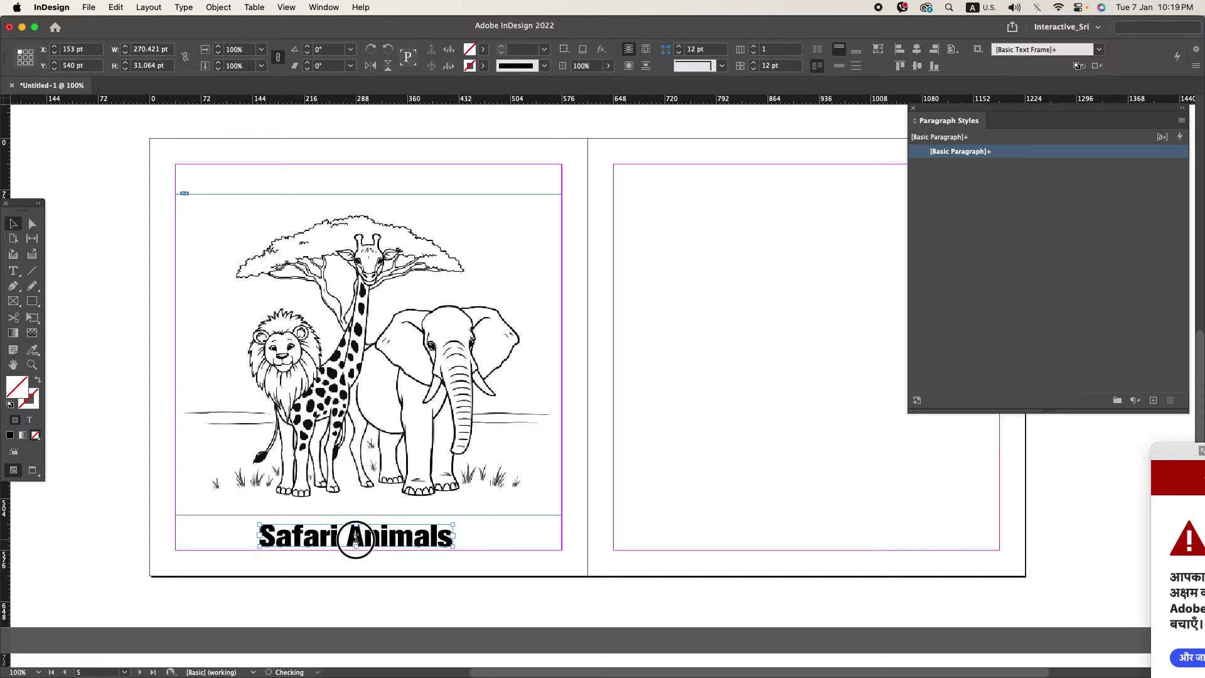
- Give the title text a Black stroke and set its fill to None for a colorable outline
click(509, 67)
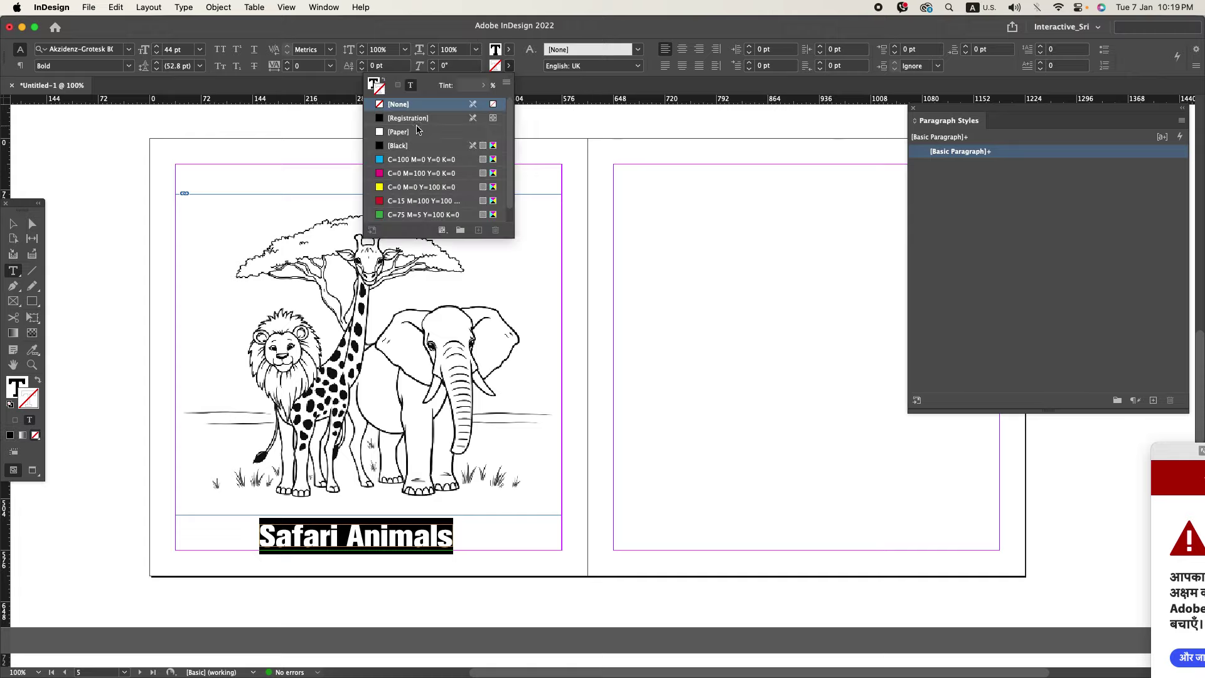
click(406, 146)
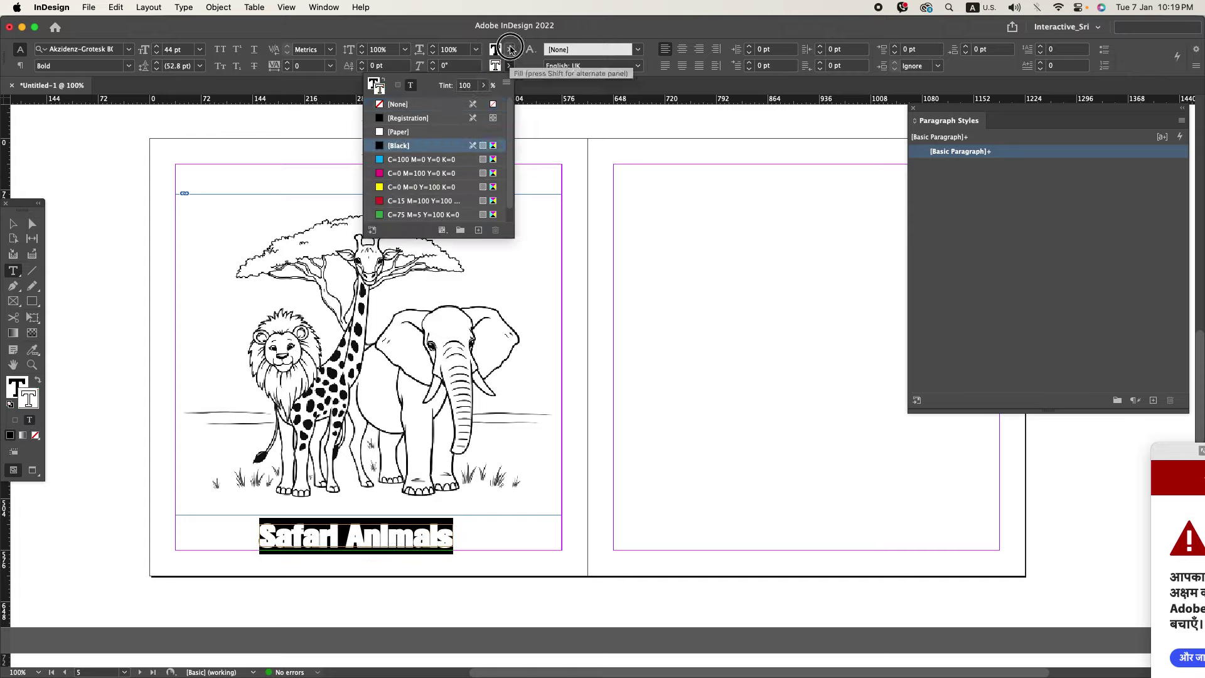
click(503, 50)
click(394, 88)
click(622, 279)
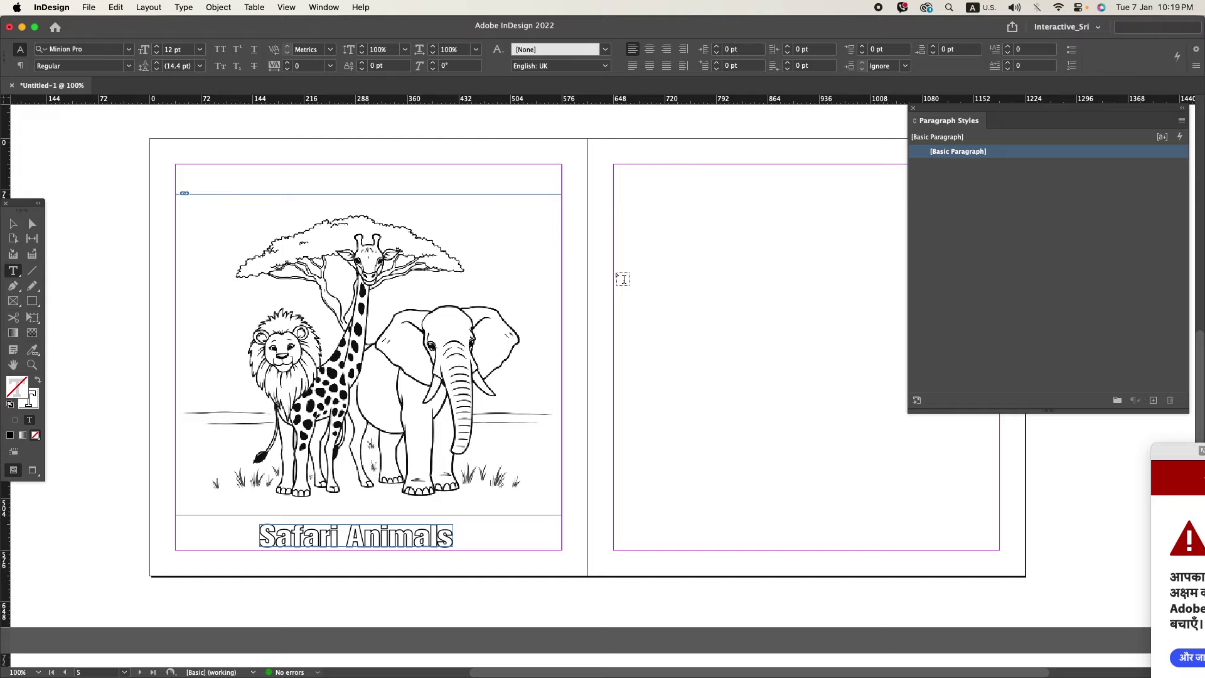
- Check the page in preview mode and set the tracking of the "Safari Animals" title to 75
click(13, 223)
key(w)
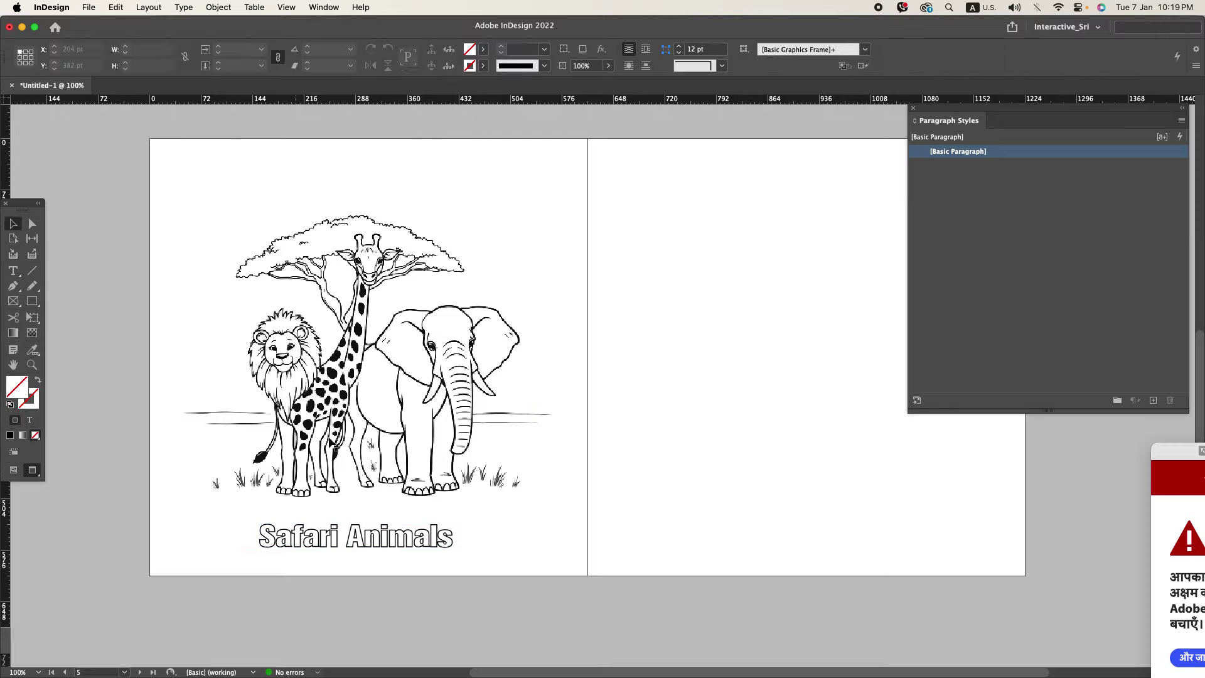
click(380, 534)
double_click(379, 533)
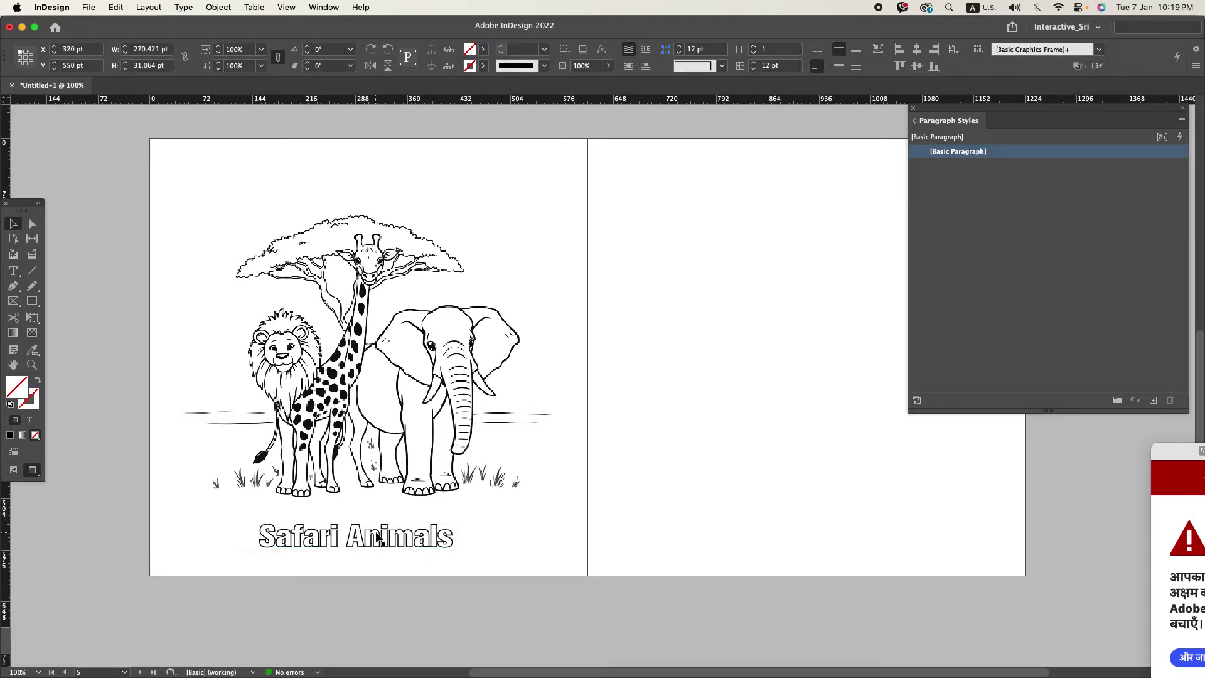
triple_click(375, 532)
click(129, 66)
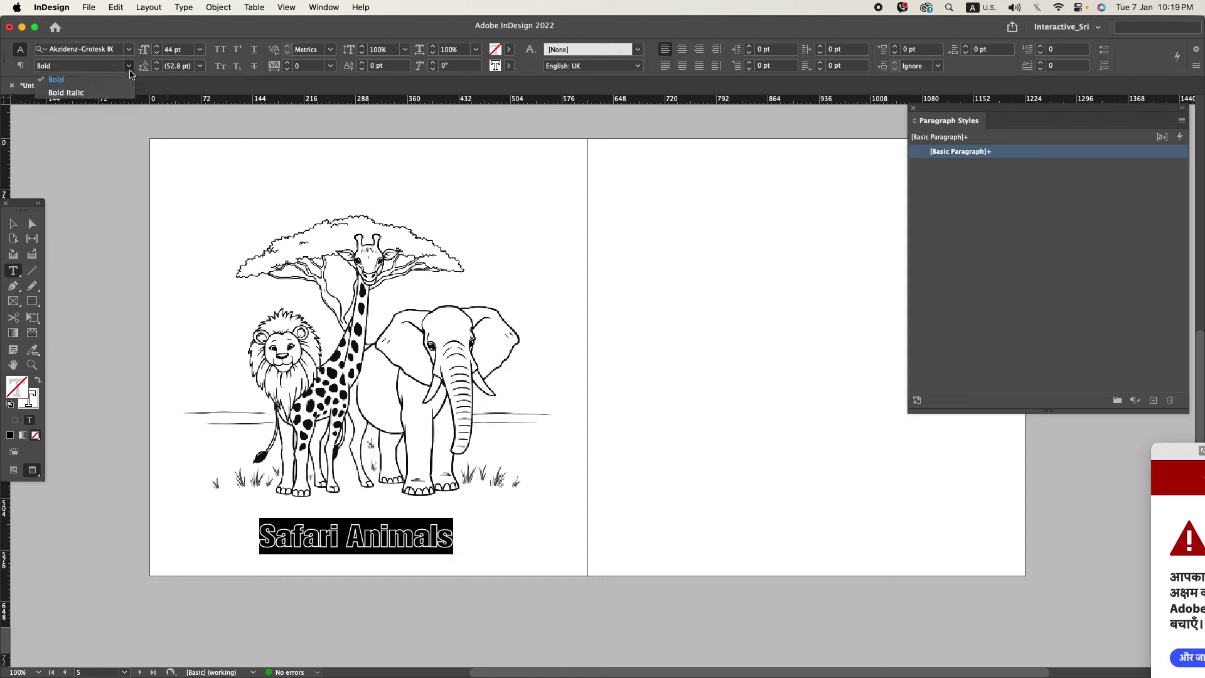
click(124, 86)
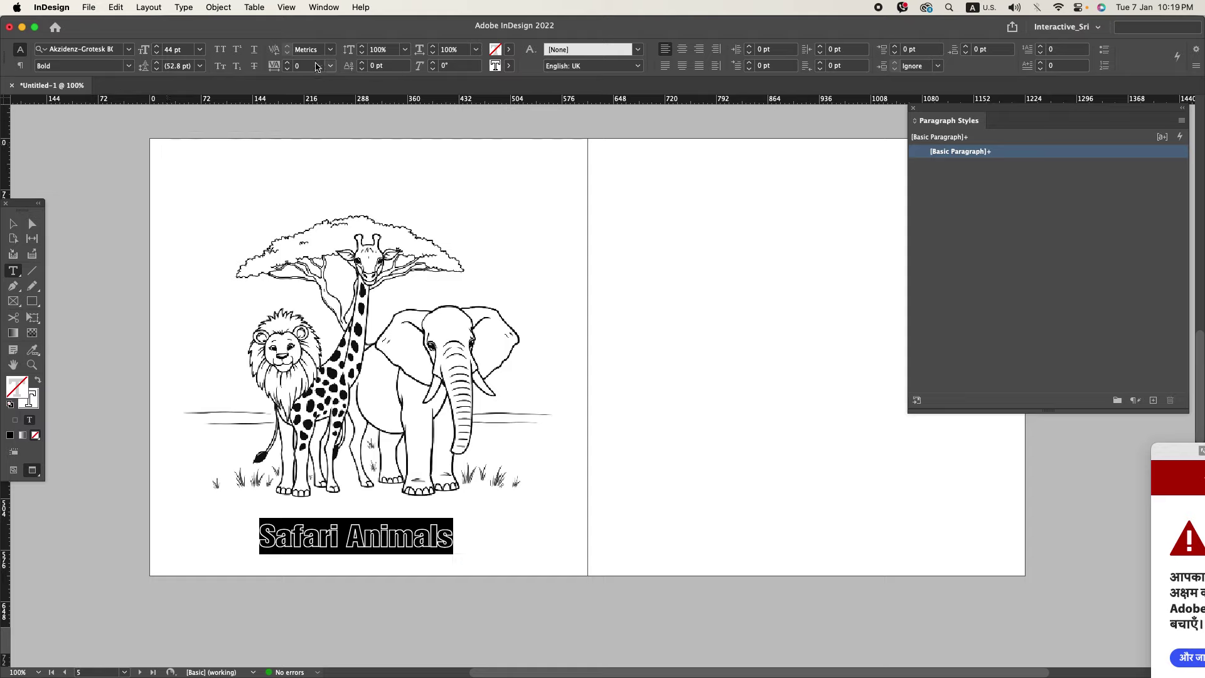
key(shift+Up)
key(shift+Up)
key(shift+Up)
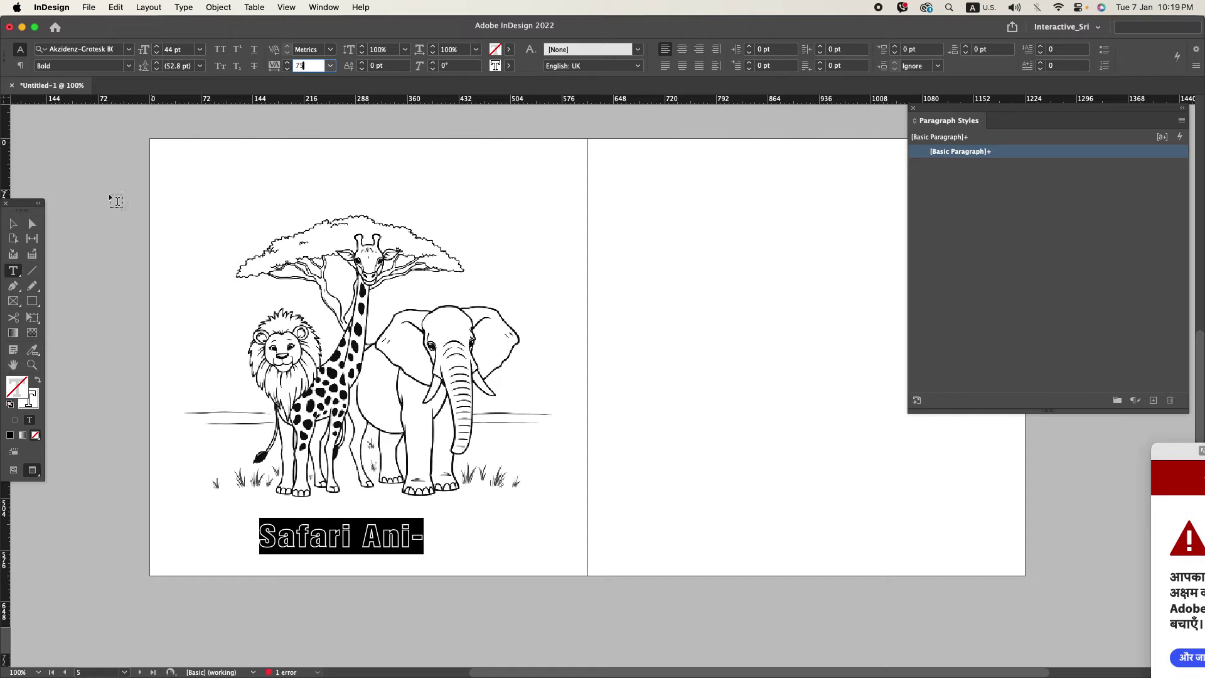
- Widen the title frame so "Safari Animals" fits on one line, leaving the frame about 313 pt wide
click(12, 223)
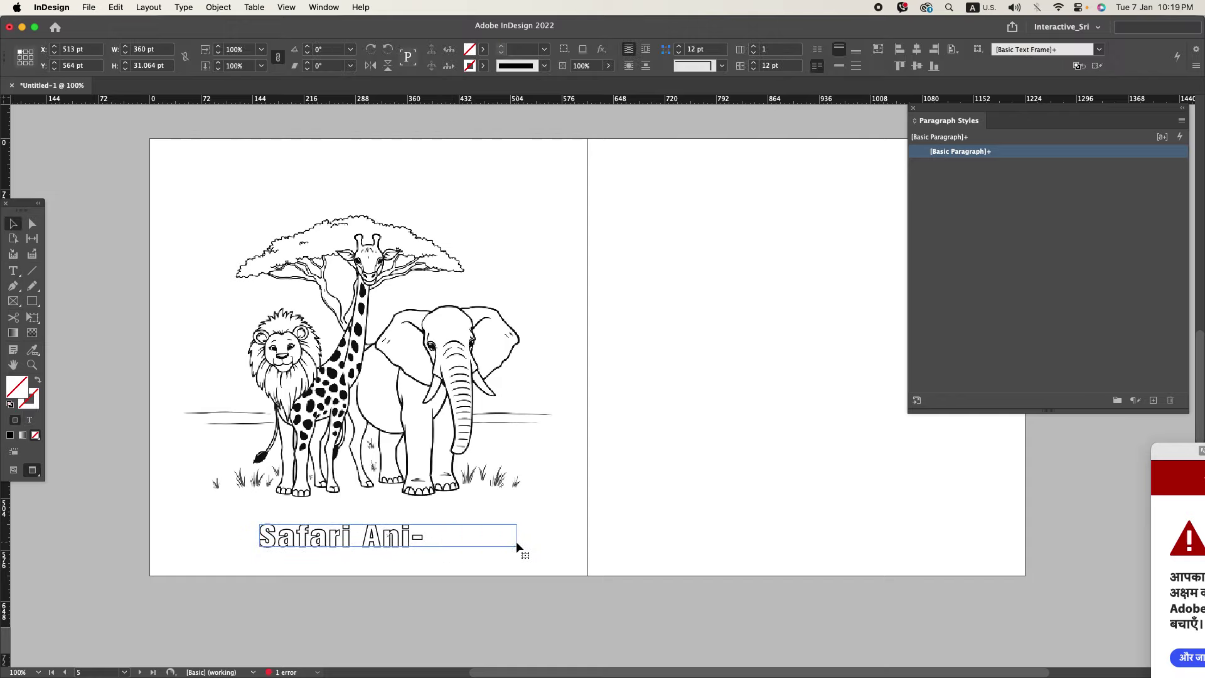
drag(517, 542, 517, 542)
click(472, 584)
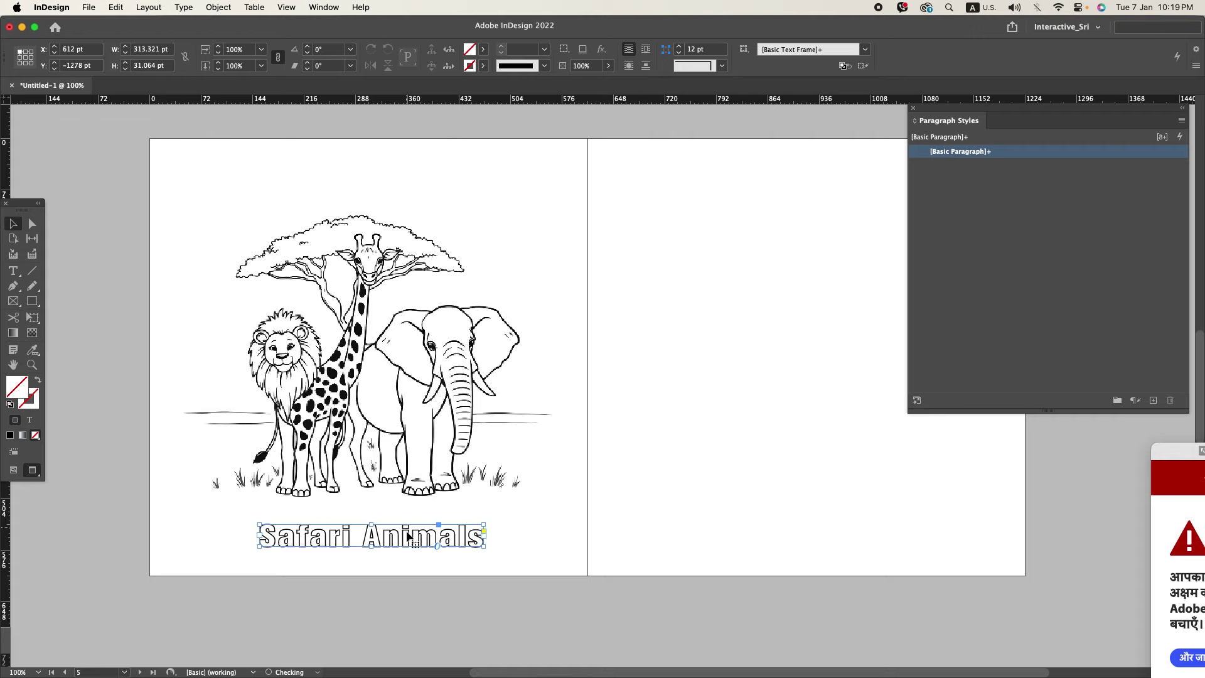
- Trim the top of the safari picture frame to about 428.5 pt high and move the picture up to Y 72 pt
click(380, 455)
drag(368, 194, 370, 209)
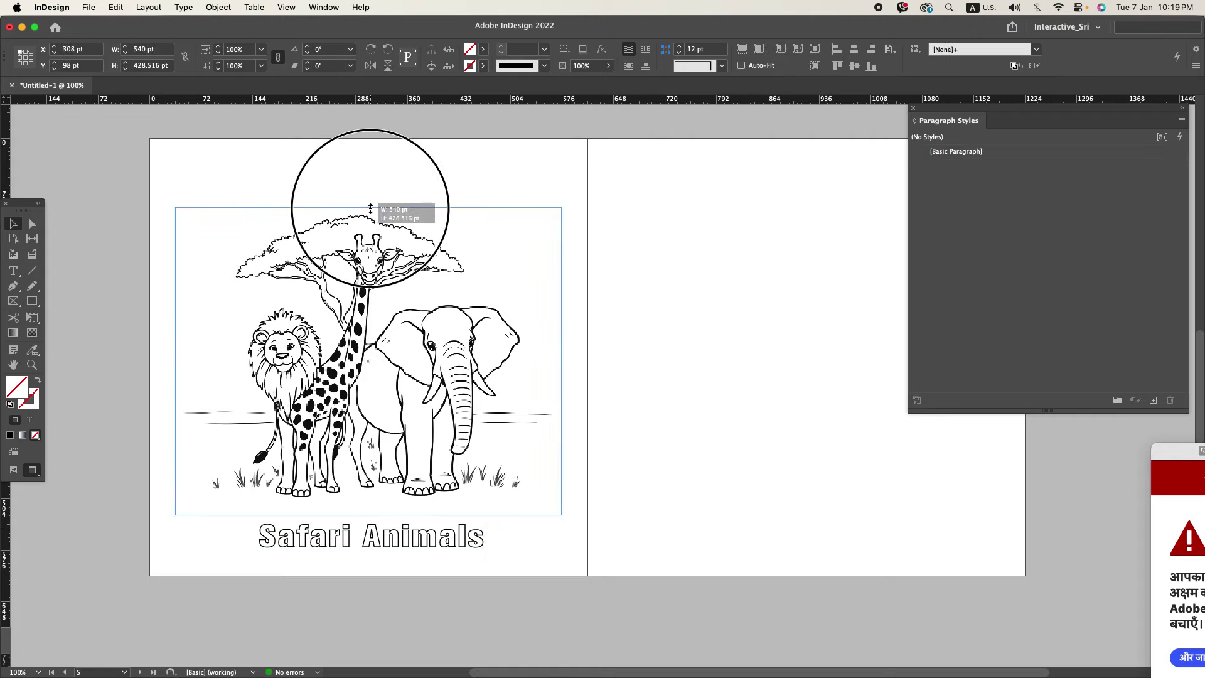
drag(387, 278, 388, 260)
- Nudge the "Safari Animals" title up to about Y 531 pt
click(423, 532)
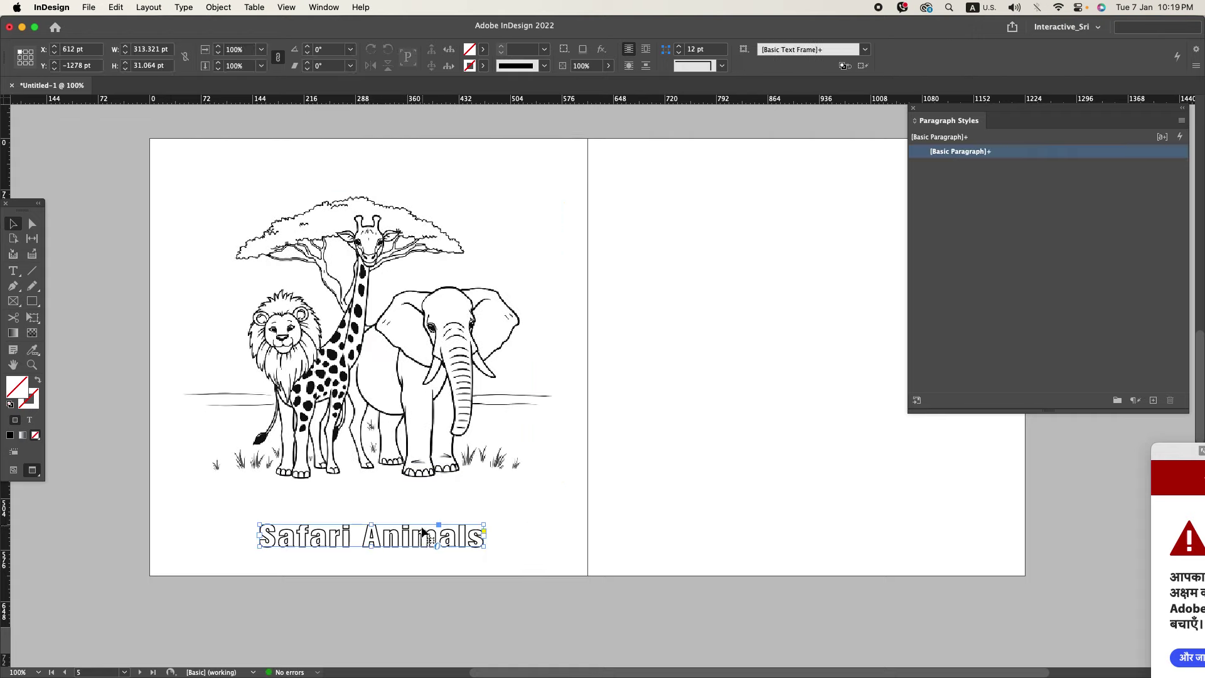
drag(421, 531, 420, 525)
click(480, 561)
- Create a paragraph style named "Heading" from the title text and assign it the shortcut Cmd+Num 1
click(445, 536)
double_click(447, 538)
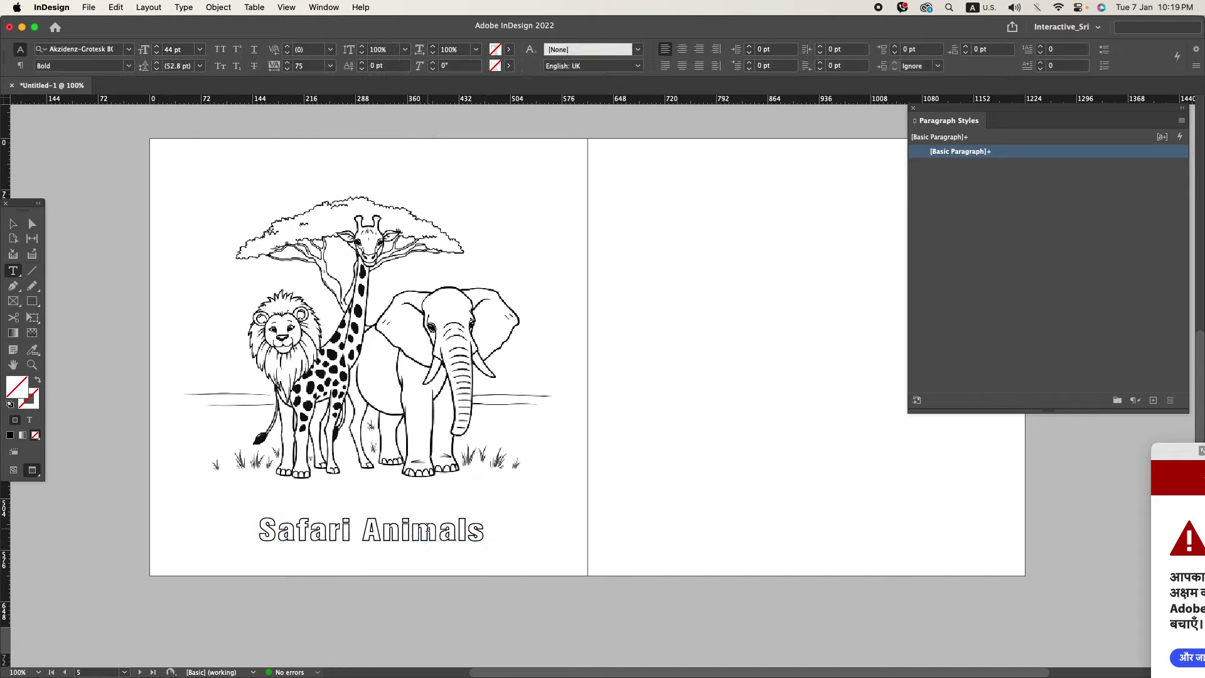
key(super+a)
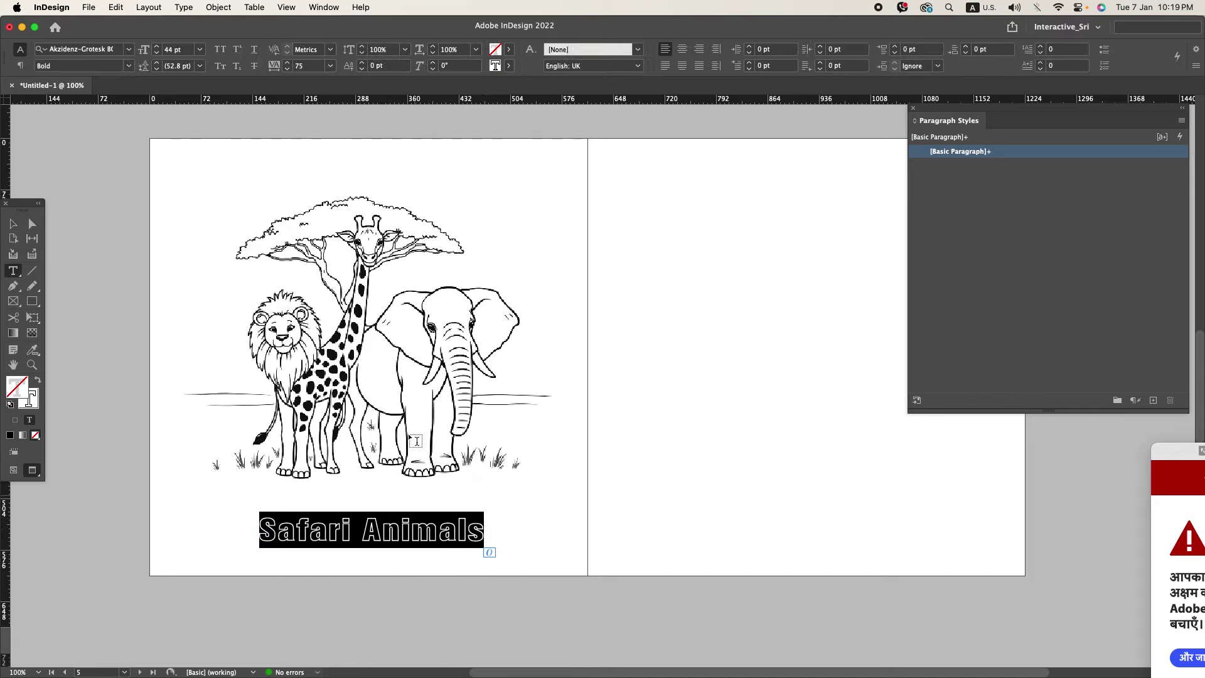
click(1179, 121)
click(1153, 127)
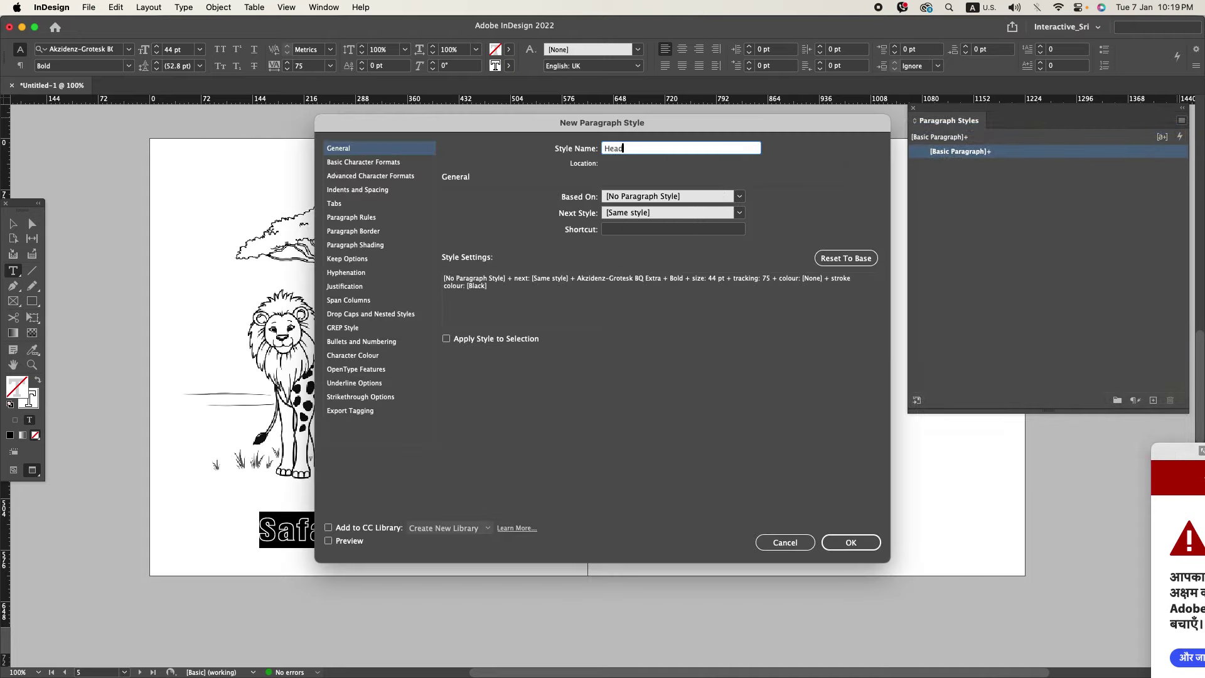
key(Tab)
key(Tab)
key(Tab)
key(super+KP_1)
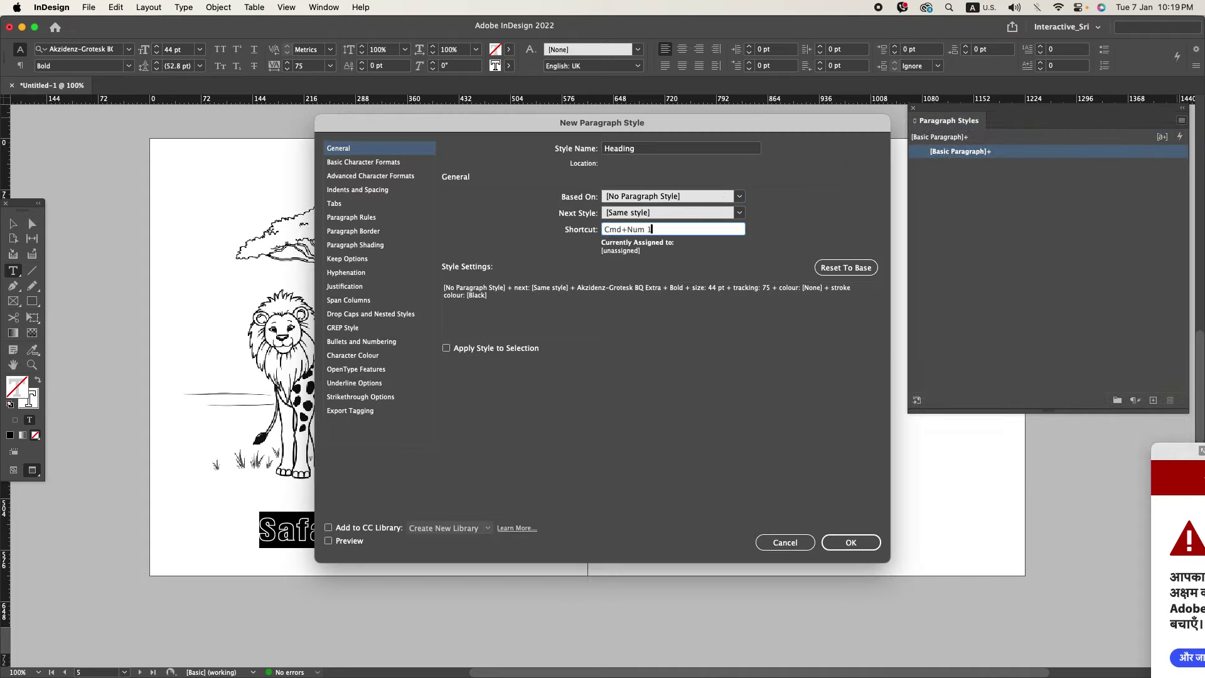
key(Return)
key(Escape)
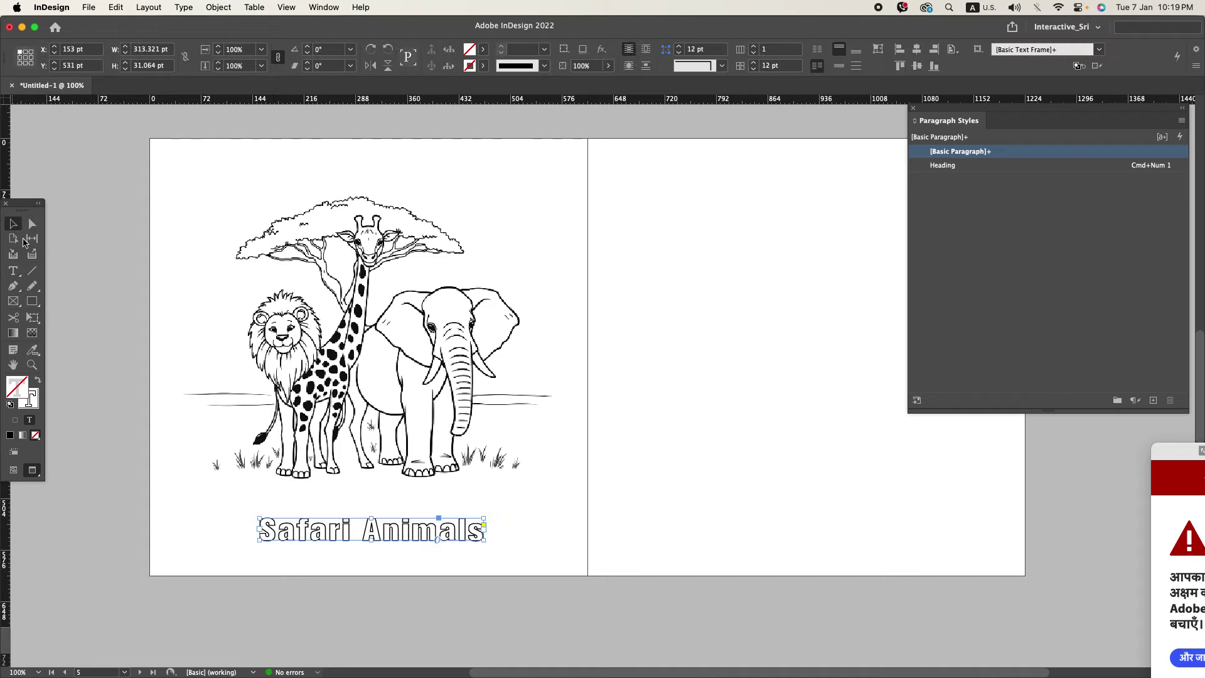
- Raise the "Safari Animals" title a little closer to the picture, to Y 526 pt, and return to the normal view
click(427, 590)
drag(366, 529, 367, 525)
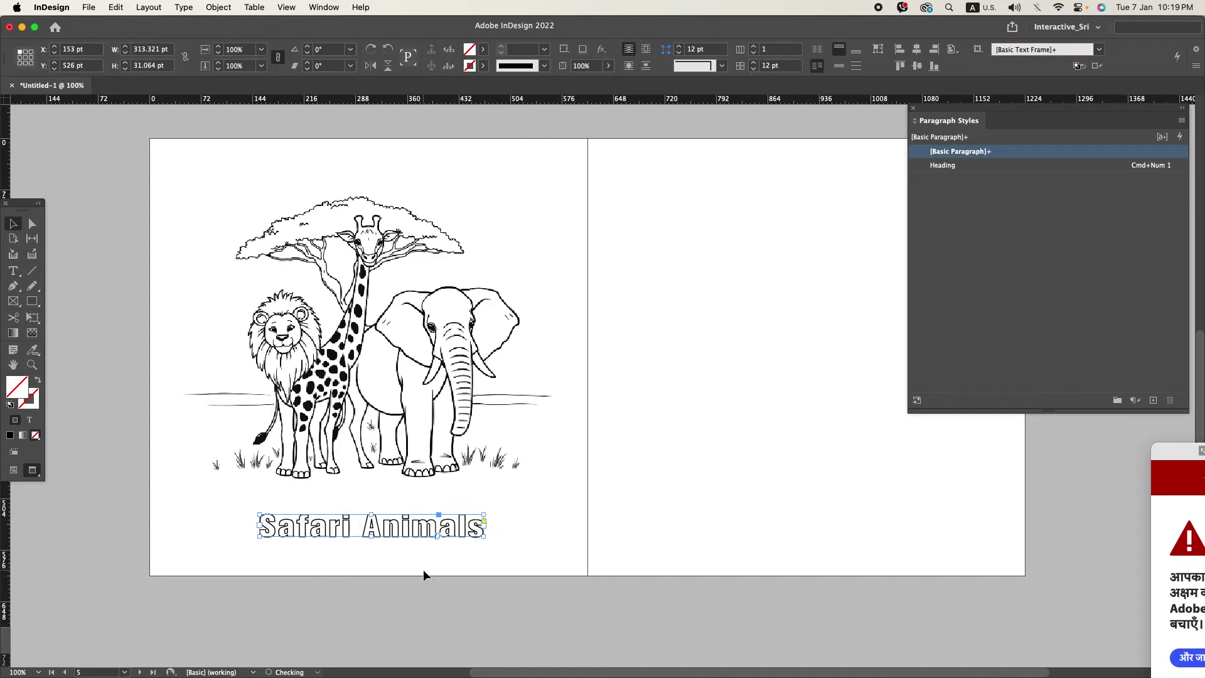
click(423, 570)
key(w)
- Copy the safari picture and its title and paste them in place on page 7
click(442, 471)
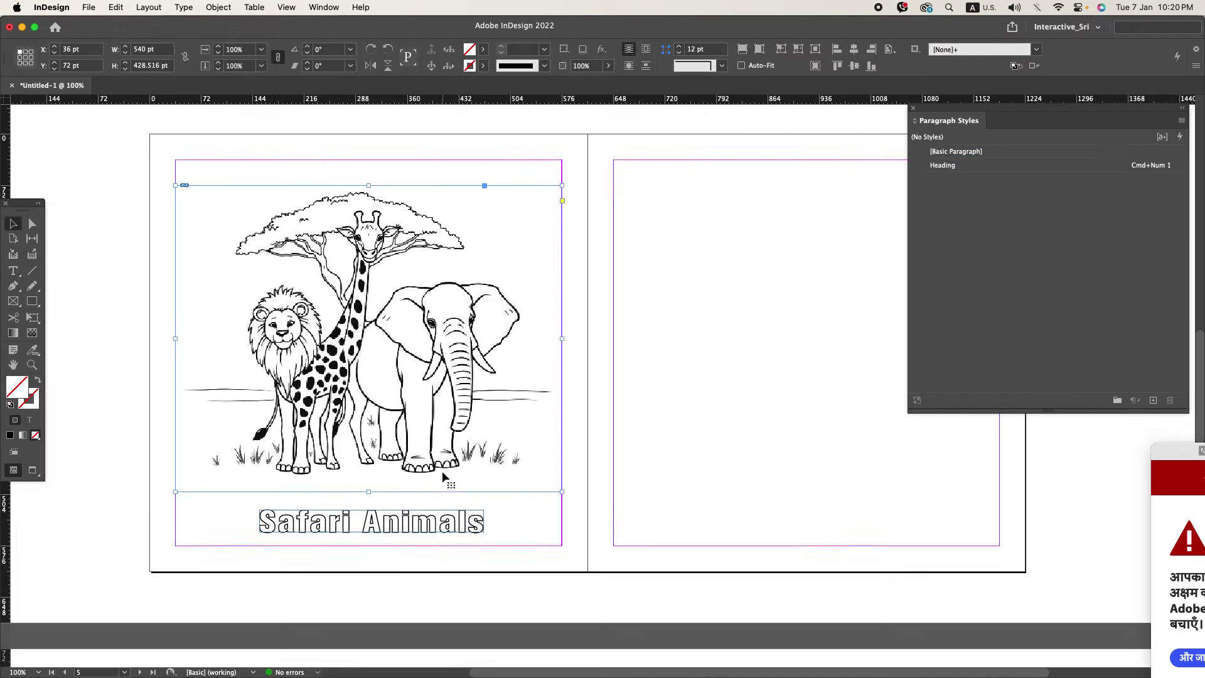
scroll(442, 470, down, 10)
scroll(442, 470, up, 10)
drag(456, 460, 385, 307)
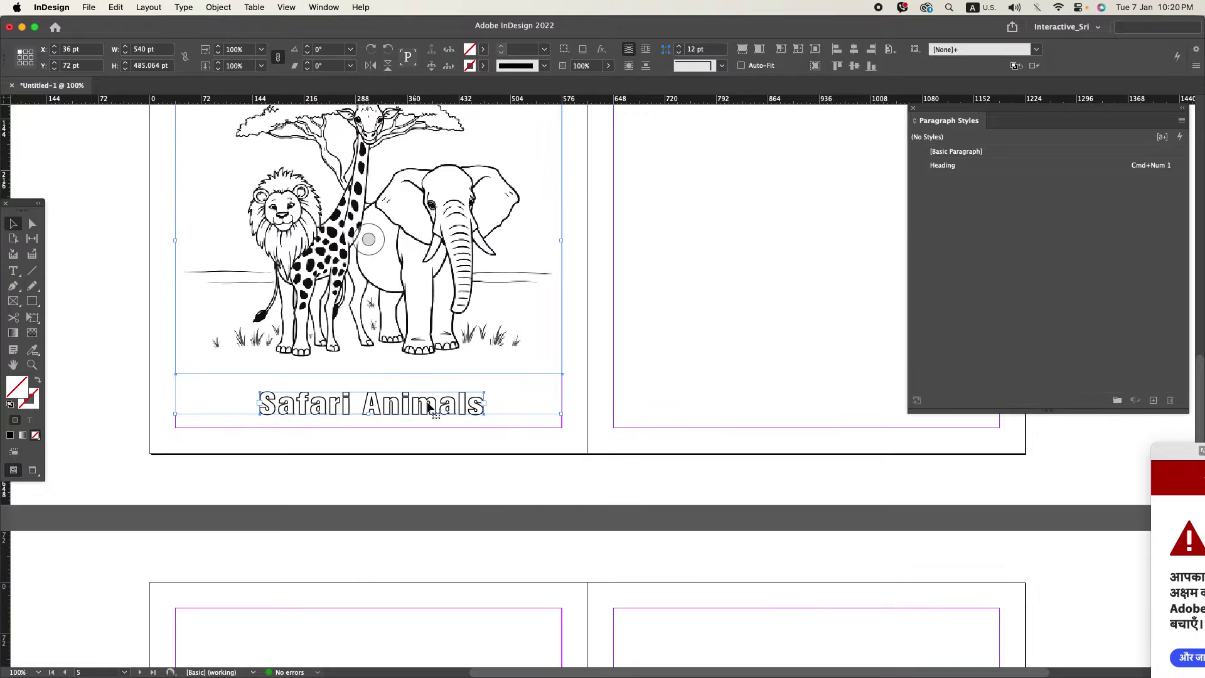
scroll(449, 472, down, 12)
right_click(384, 391)
click(418, 413)
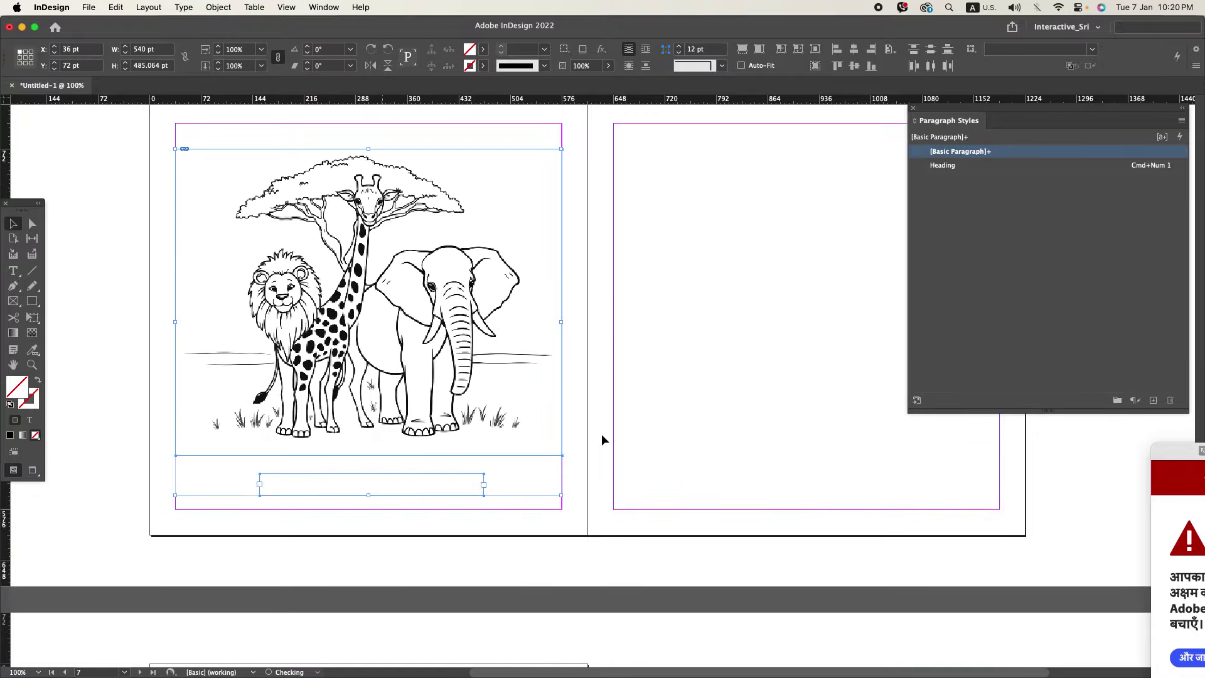
- Replace the picture on page 7 with "2. Underwater Life.png", fit it proportionally, and fit the frame to the image
click(532, 379)
key(super+Tab)
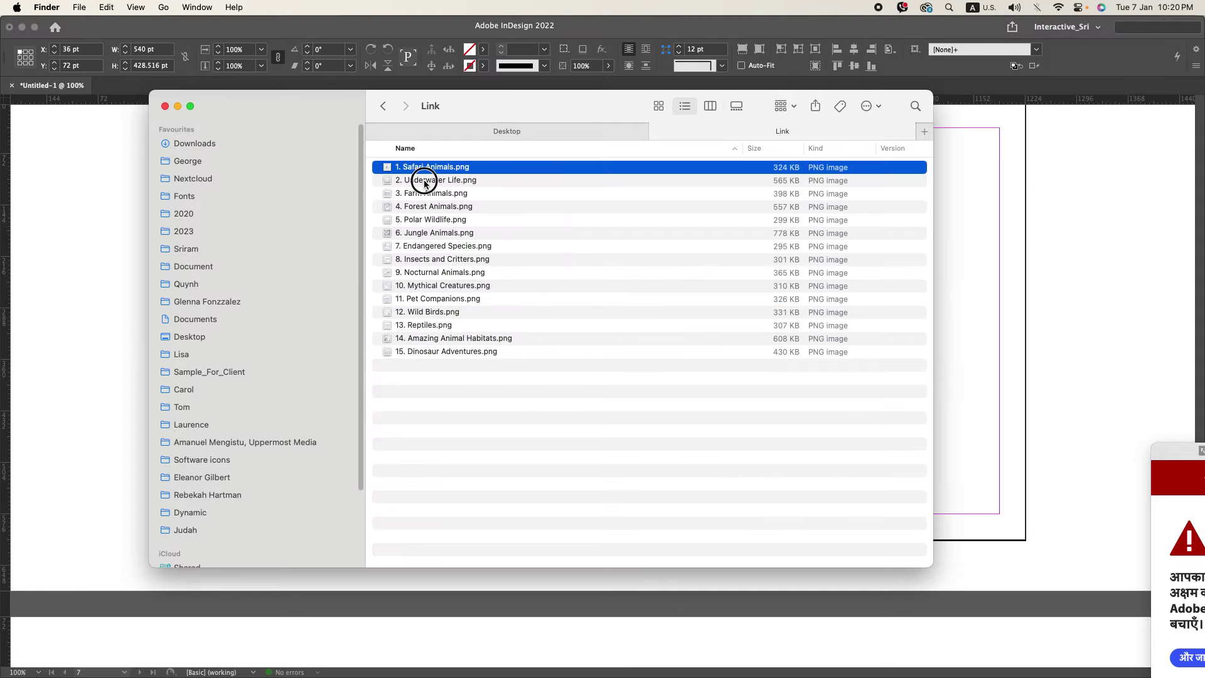
key(super+Tab)
drag(424, 183, 384, 234)
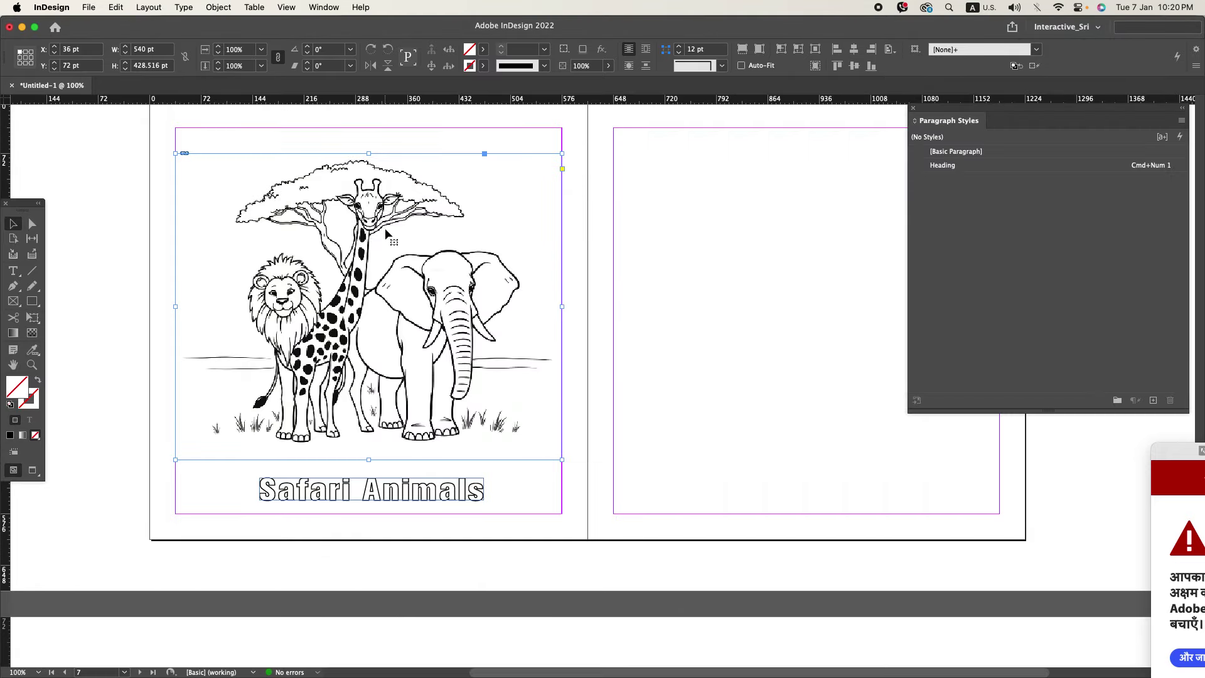
double_click(385, 287)
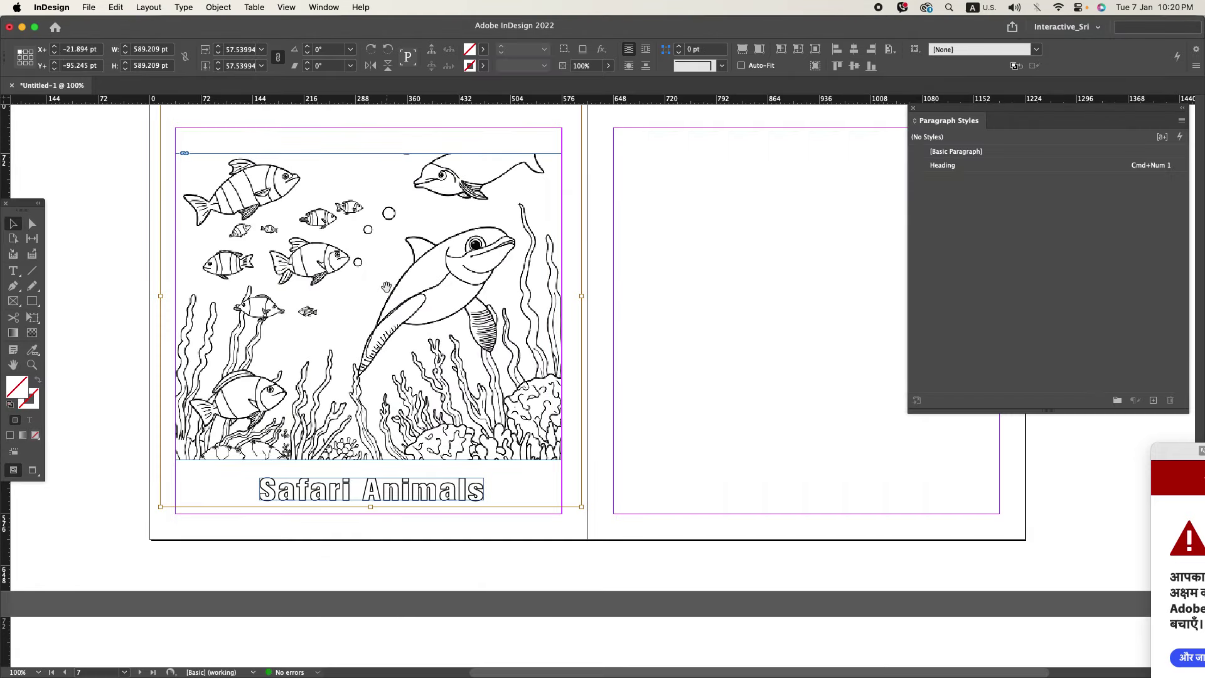
key(alt+shift+super+e)
key(alt+super+c)
click(663, 379)
- Enlarge the underwater picture proportionally up to the page's upper margin, to about 471 pt square, and check it in preview mode
drag(589, 352, 412, 277)
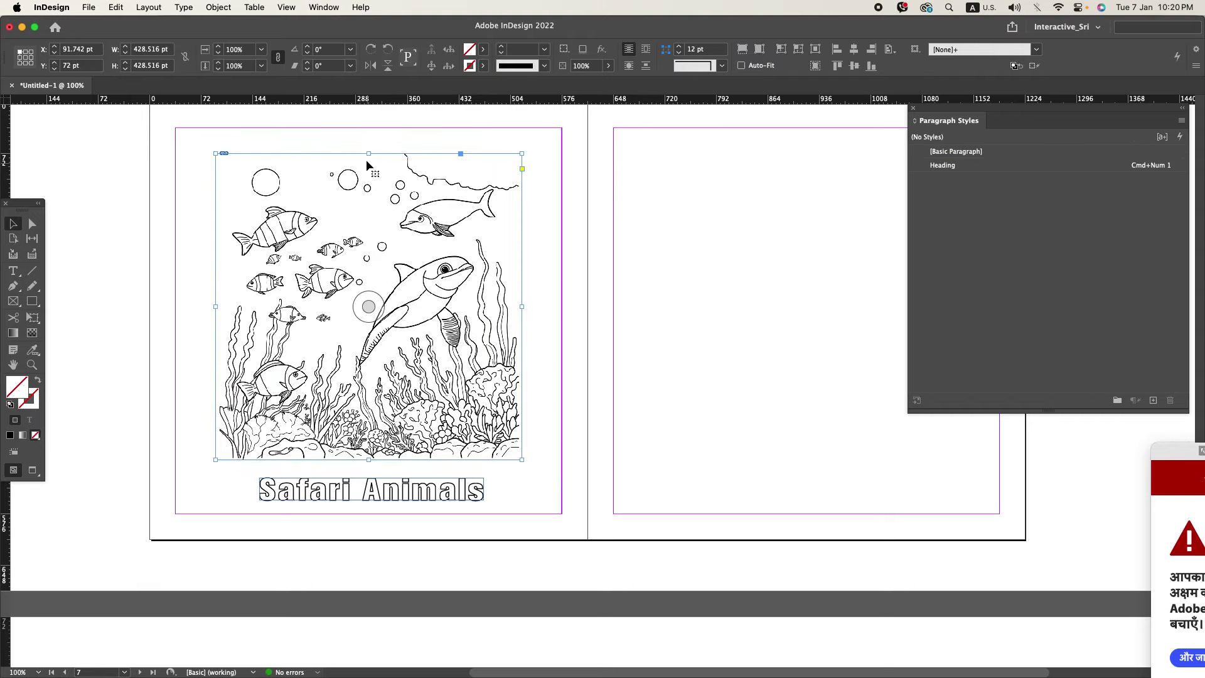
drag(369, 153, 369, 128)
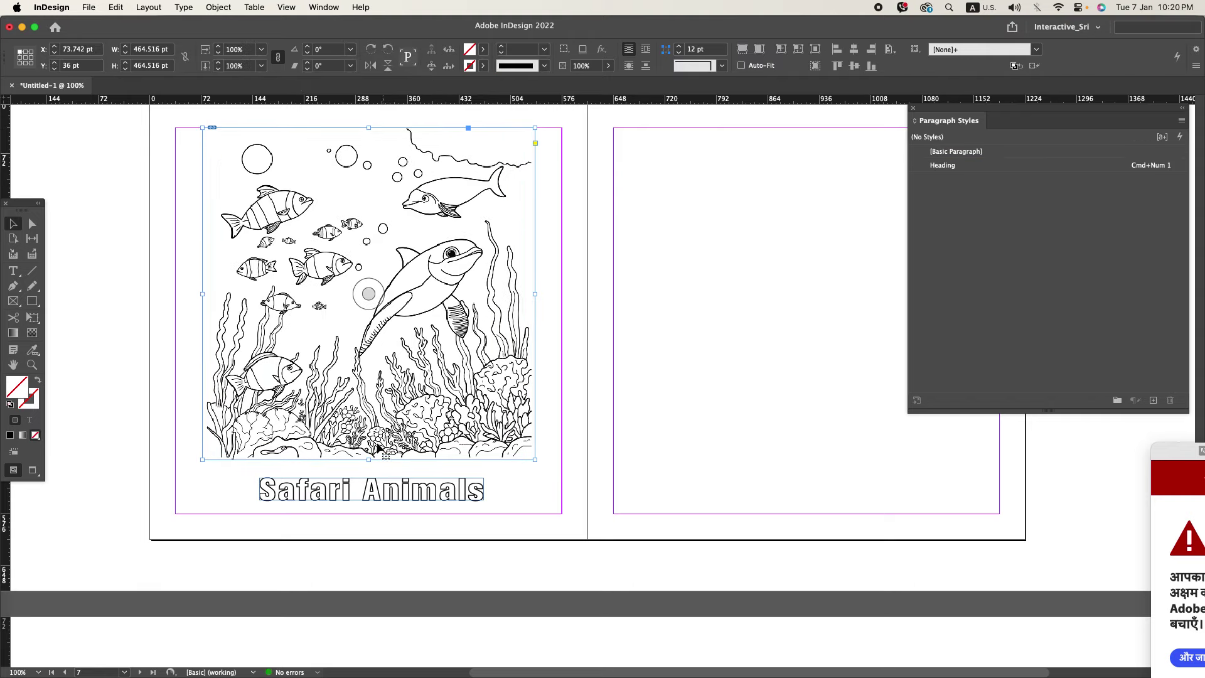
drag(368, 460, 369, 465)
click(614, 501)
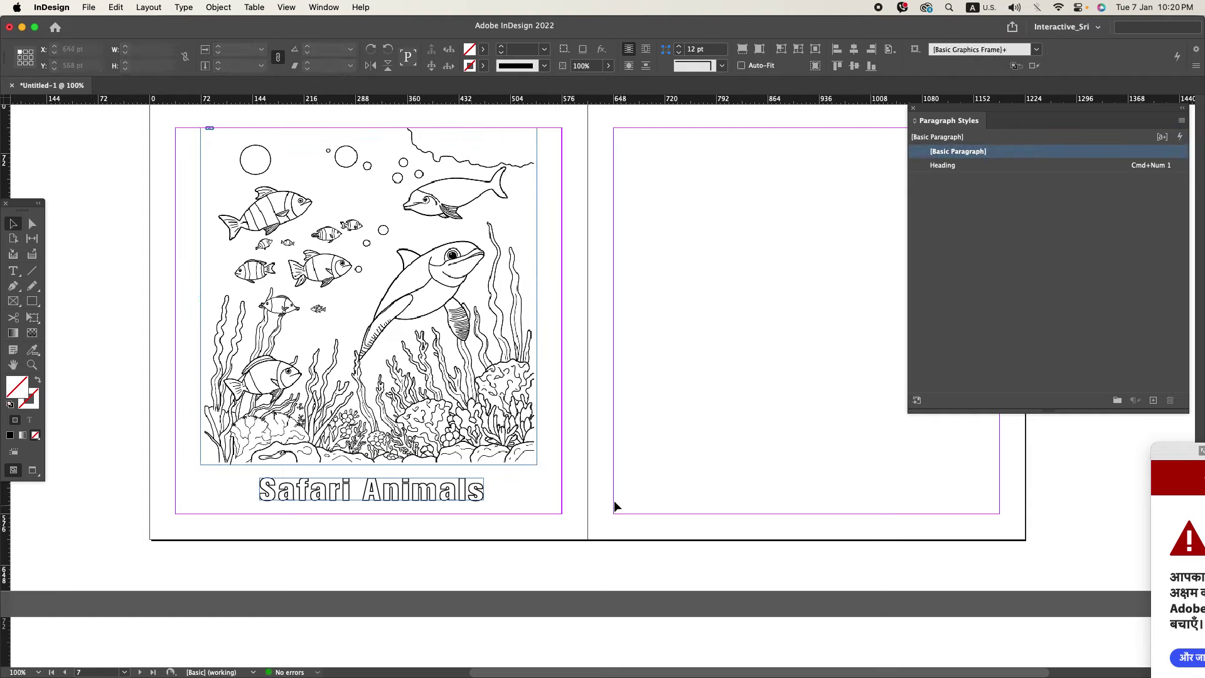
key(w)
scroll(604, 500, up, 1)
key(w)
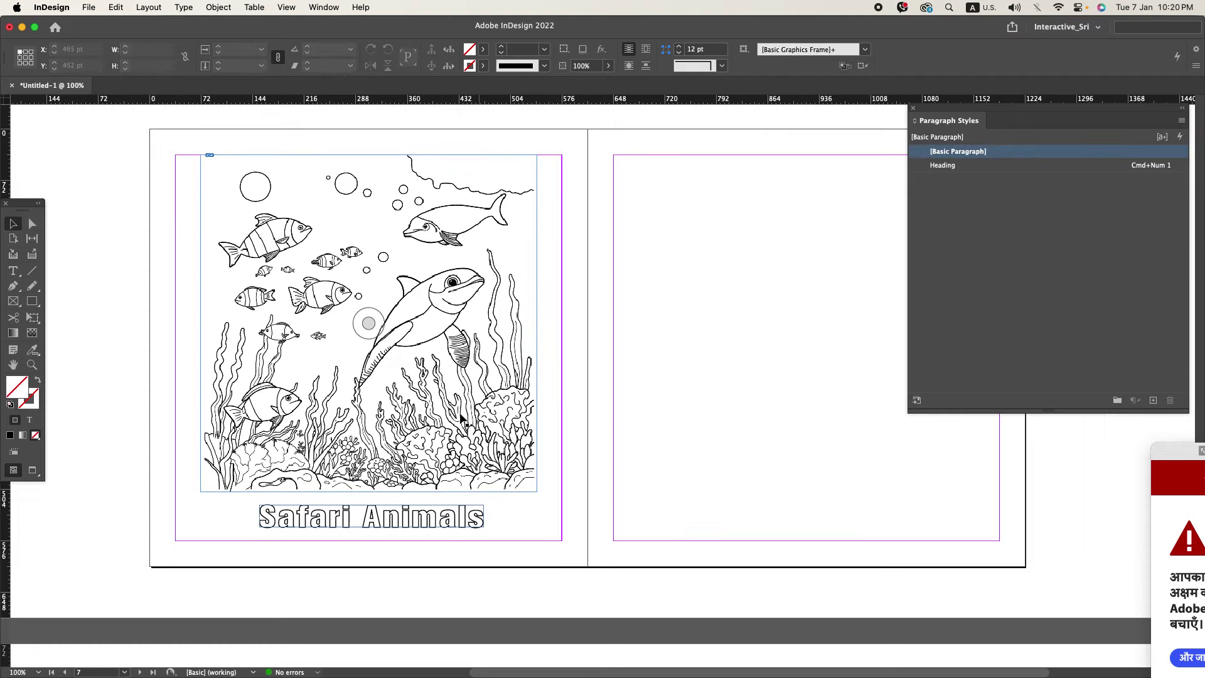
- Replace the title on page 7 with "Underwater Life" from the Word manuscript
key(super+Tab)
click(489, 345)
double_click(441, 241)
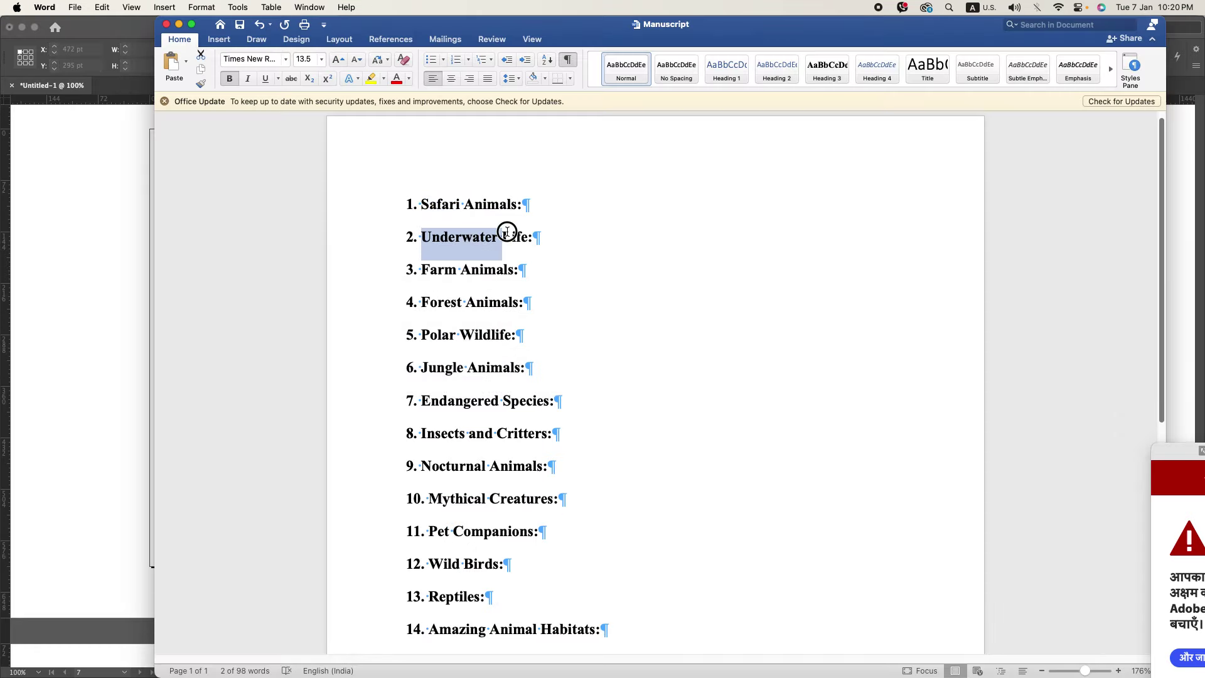
key(super+Tab)
double_click(417, 514)
key(super+a)
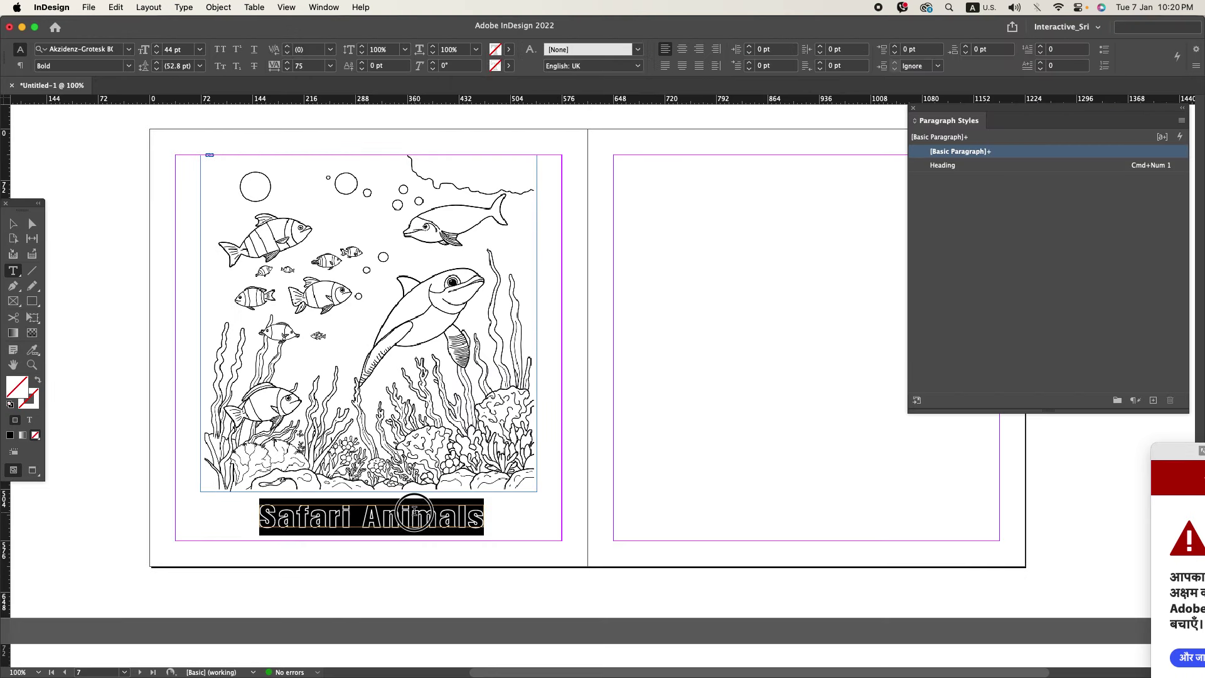
text(Underwater Life)
key(Escape)
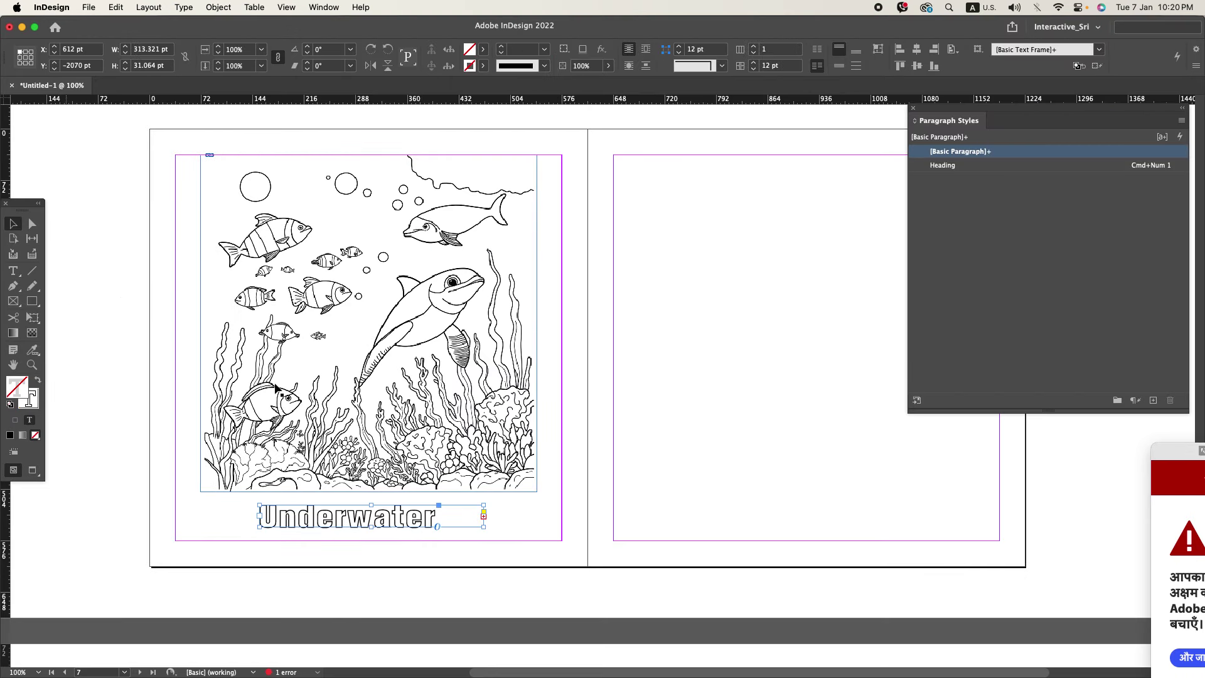
- Widen the title frame to fit "Underwater Life" on one line and center it horizontally on the page
drag(485, 516, 550, 526)
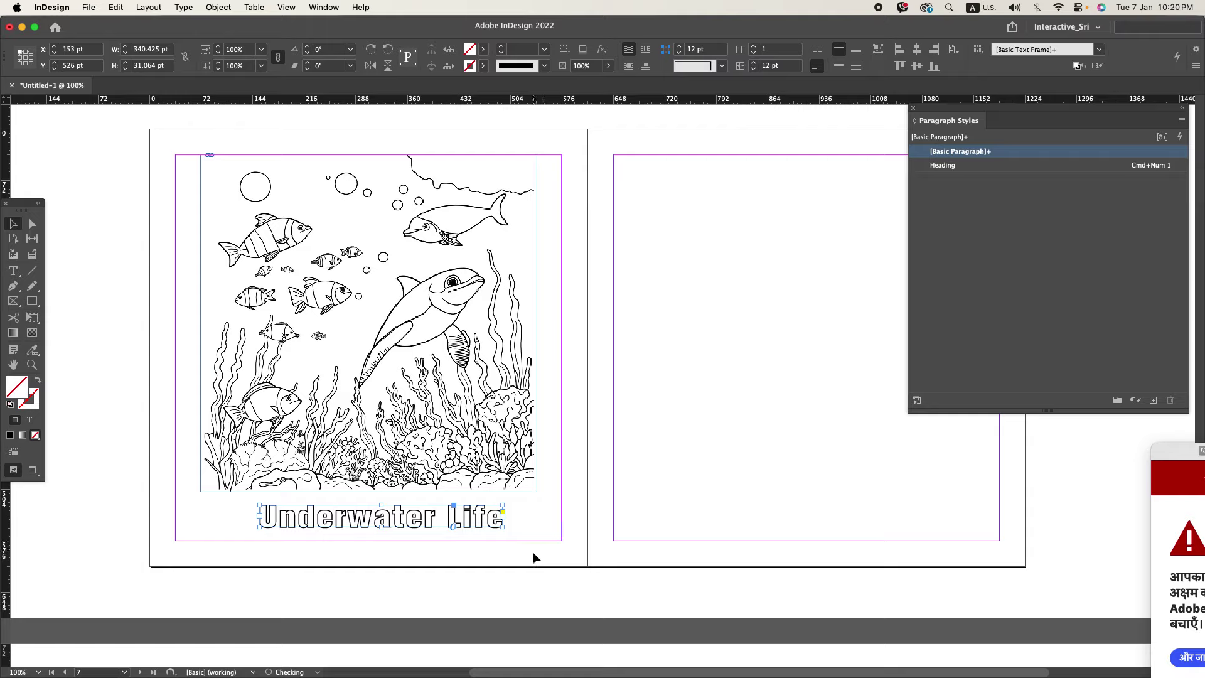
click(917, 53)
click(648, 309)
key(w)
scroll(567, 364, down, 1)
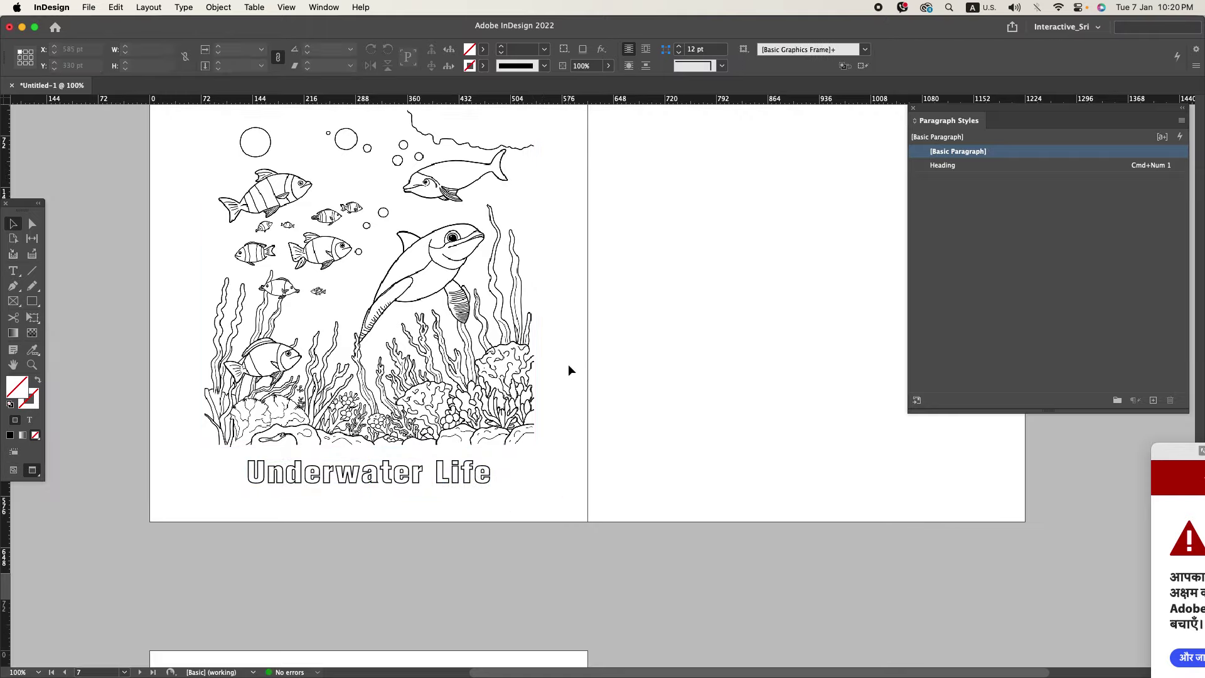
- Copy the underwater picture and its title and paste them in place on page 8
scroll(567, 364, down, 5)
drag(417, 188, 514, 313)
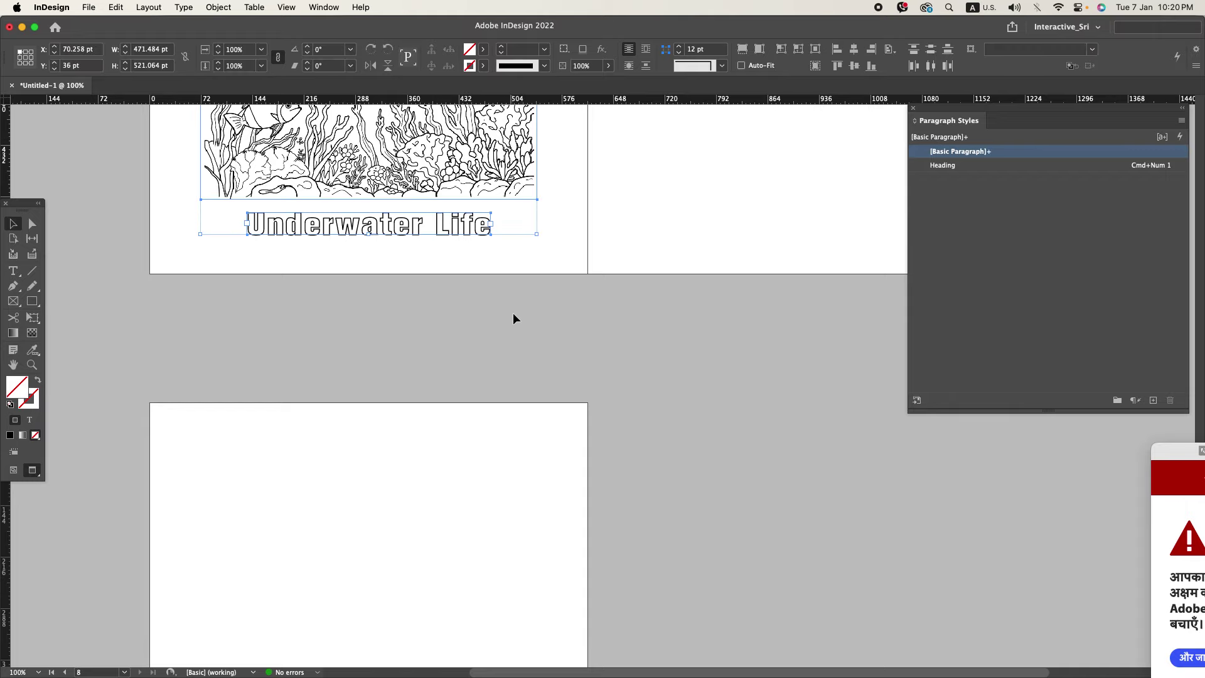
key(super+c)
scroll(514, 313, down, 5)
right_click(438, 301)
click(467, 325)
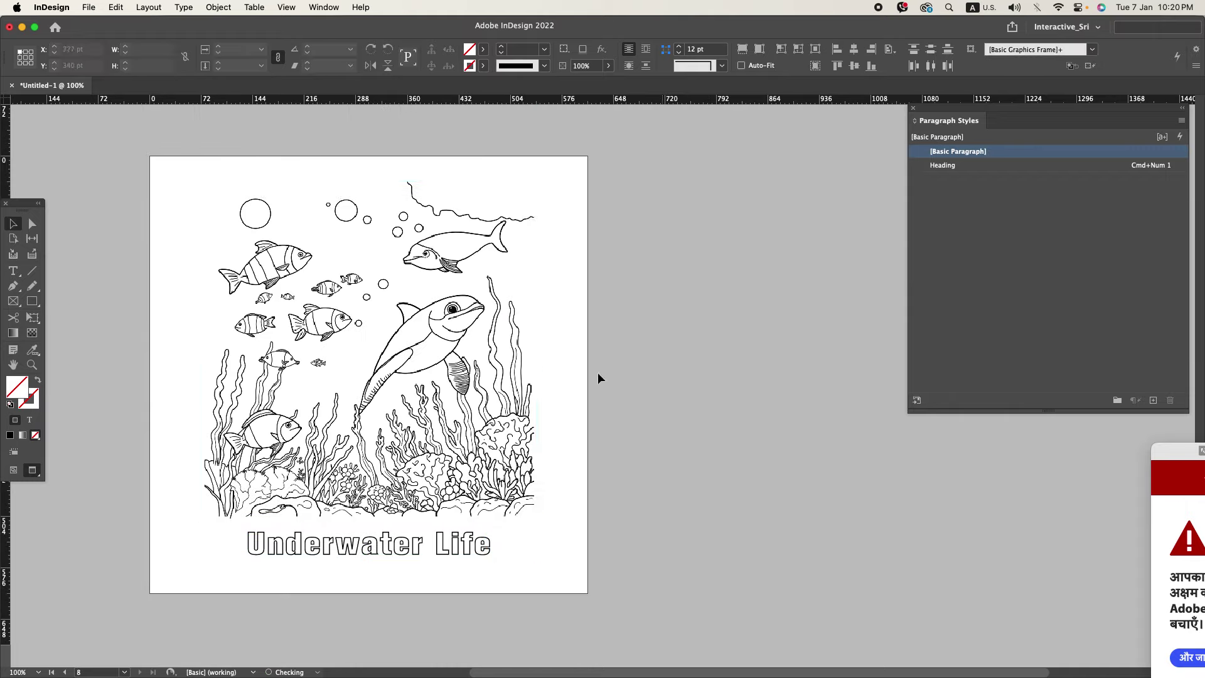
- Replace the picture on page 8 with "3. Farm Animals.png" from the Link folder
click(488, 329)
key(super+Tab)
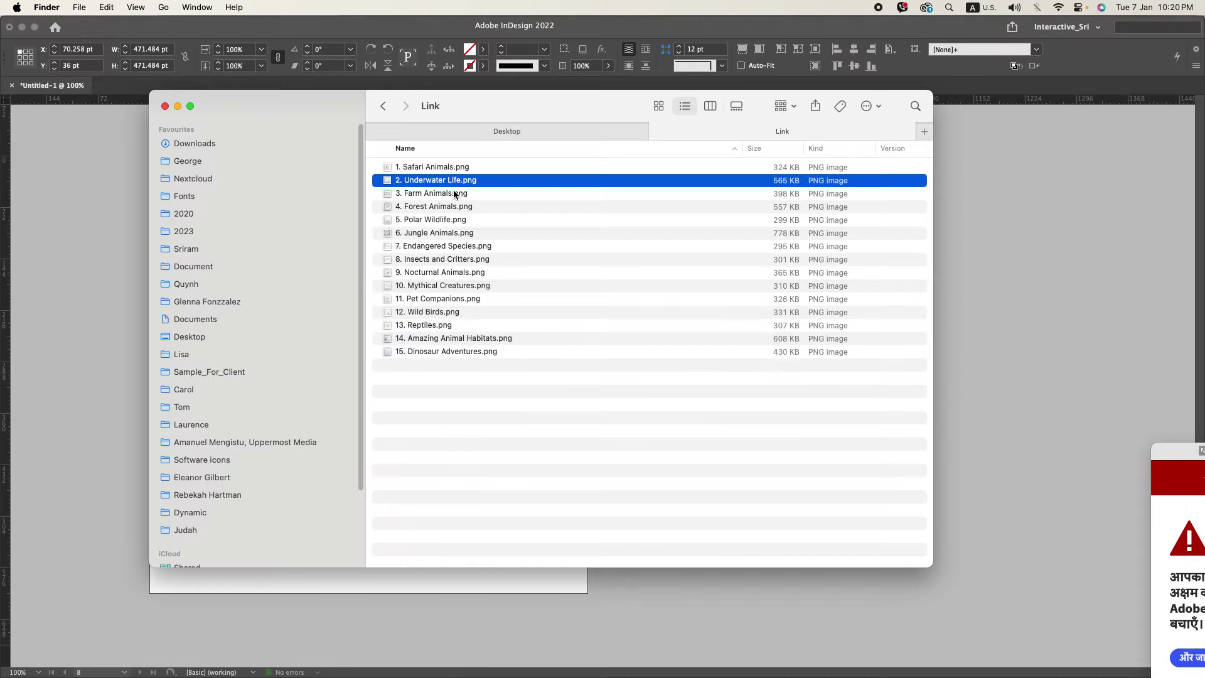
drag(454, 194, 436, 320)
key(super+Tab)
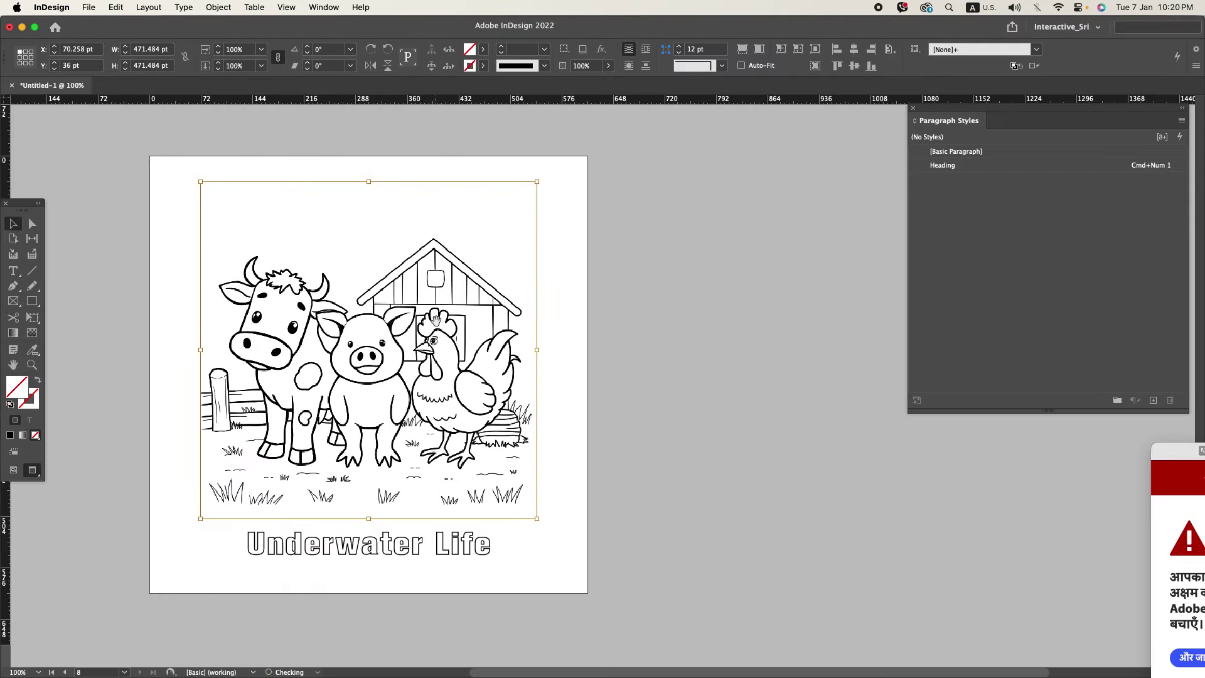
click(652, 425)
- Copy the title "Farm Animals" from the Word manuscript and return to InDesign
key(super+Tab)
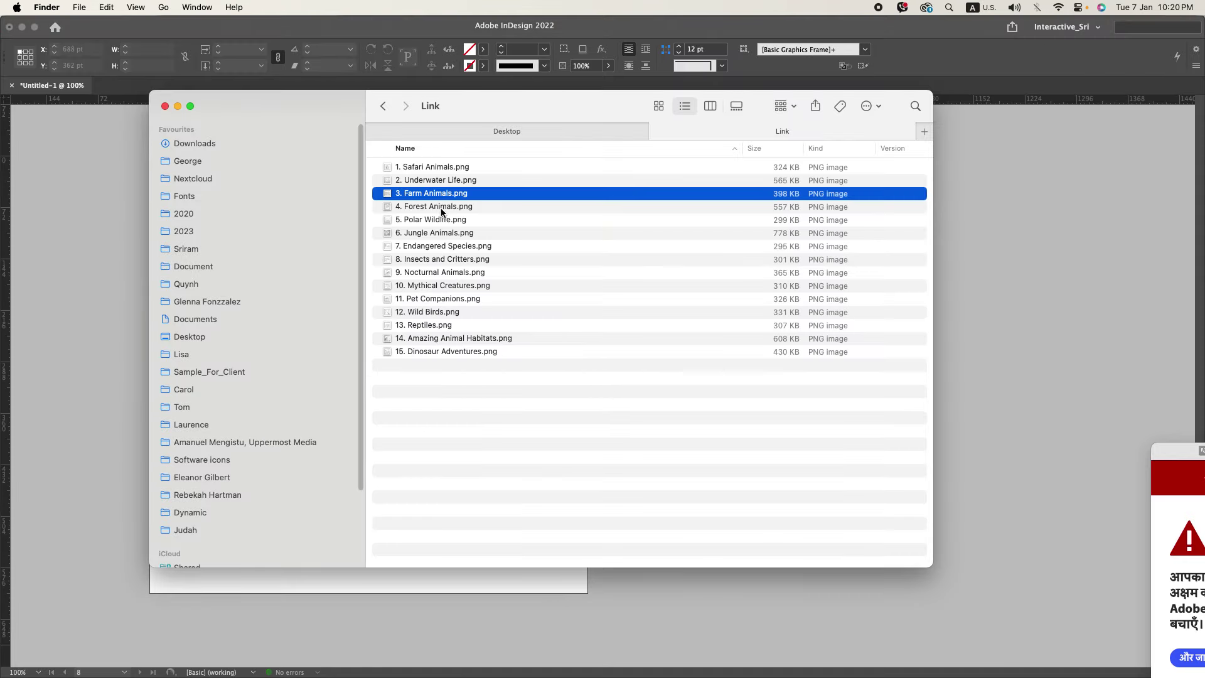
key(super+Tab)
key(super+Tab)
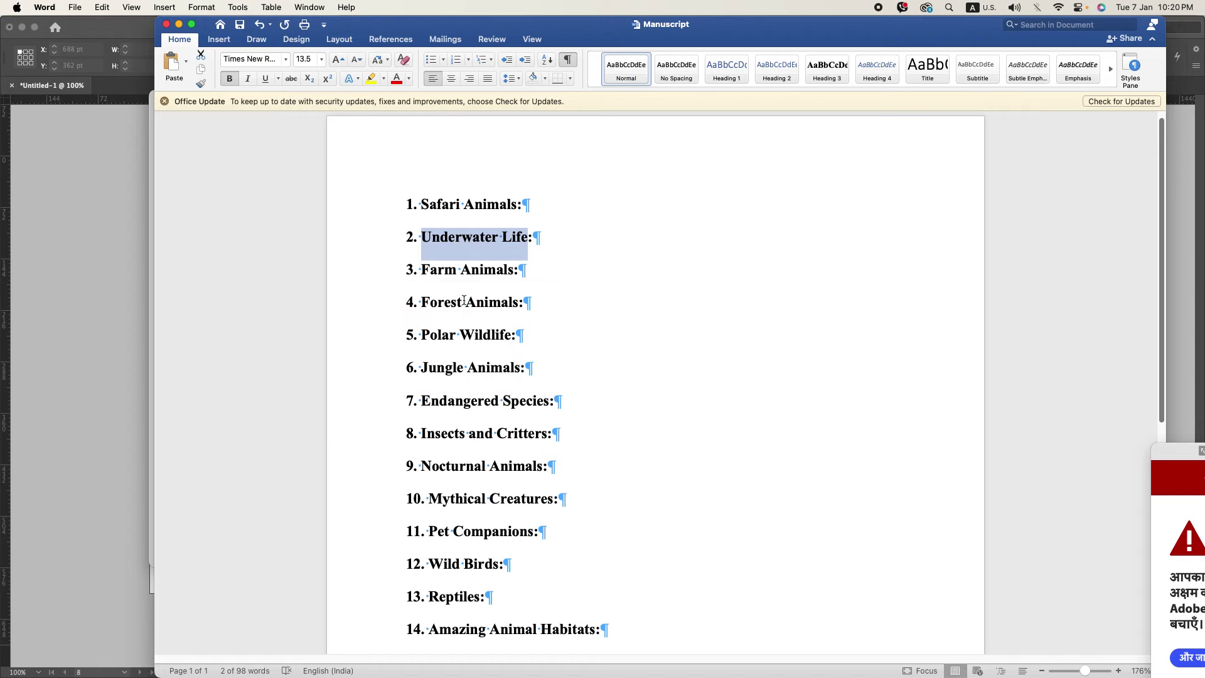
drag(439, 270, 476, 270)
key(super+Tab)
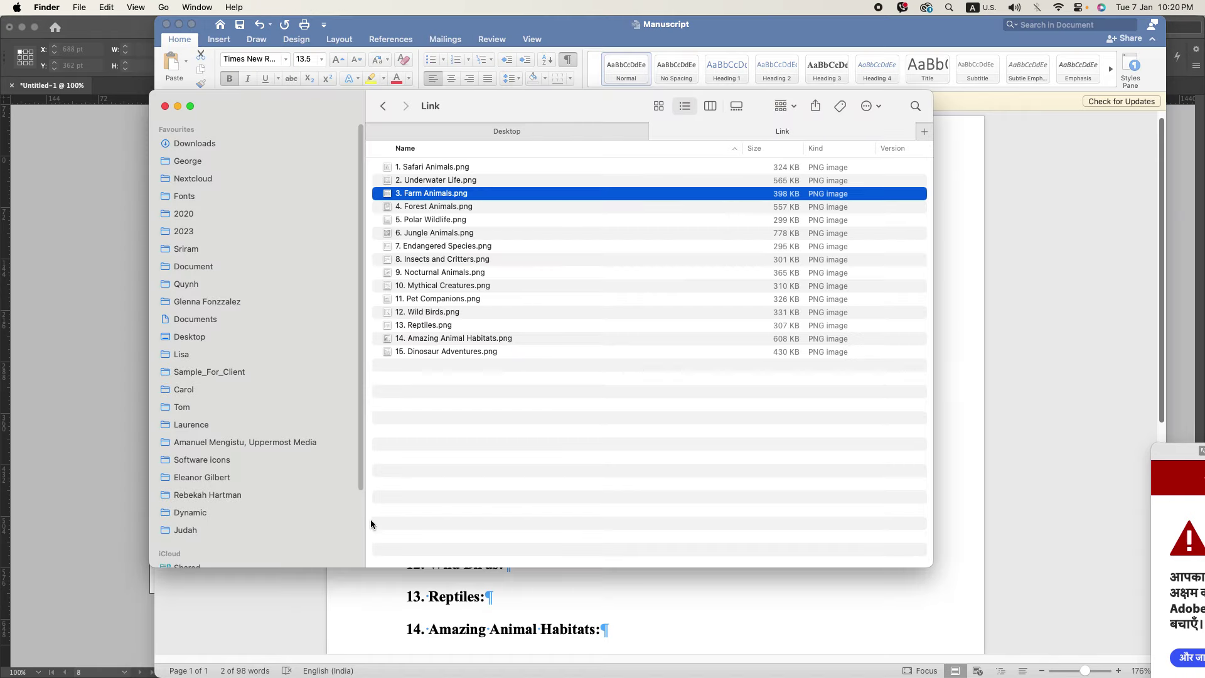
key(super+Tab)
key(super+Tab)
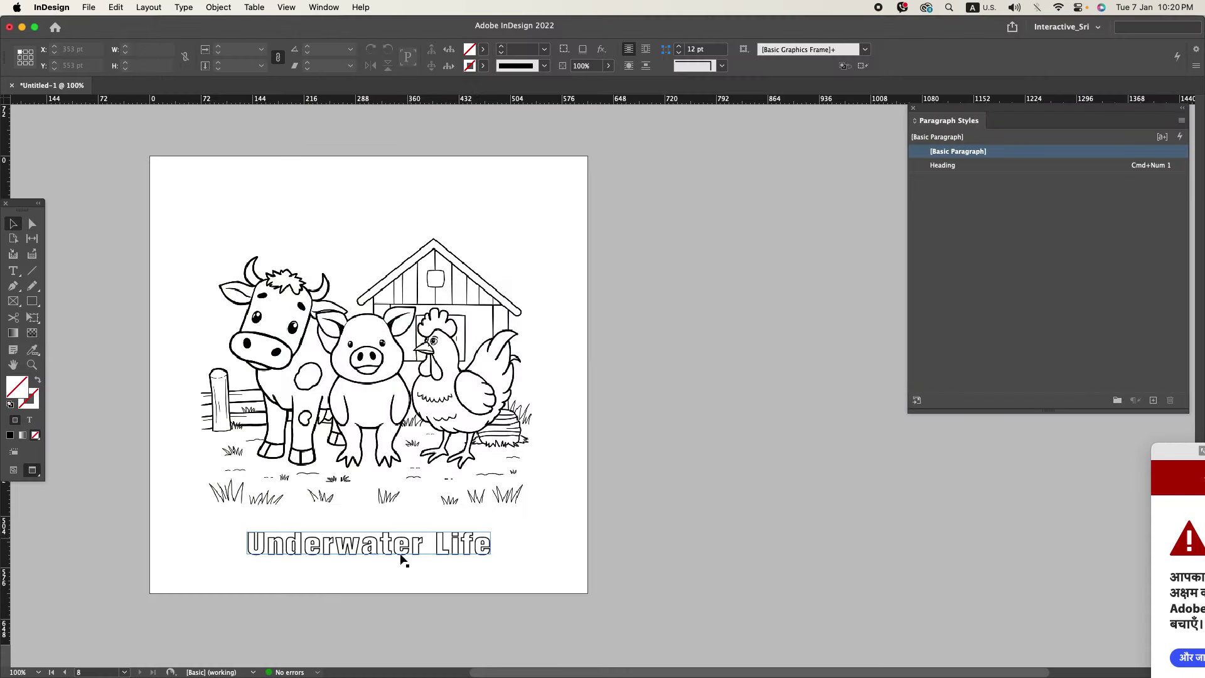
- Replace the title on page 8 with the copied "Farm Animals" and center its frame horizontally on the page
double_click(403, 559)
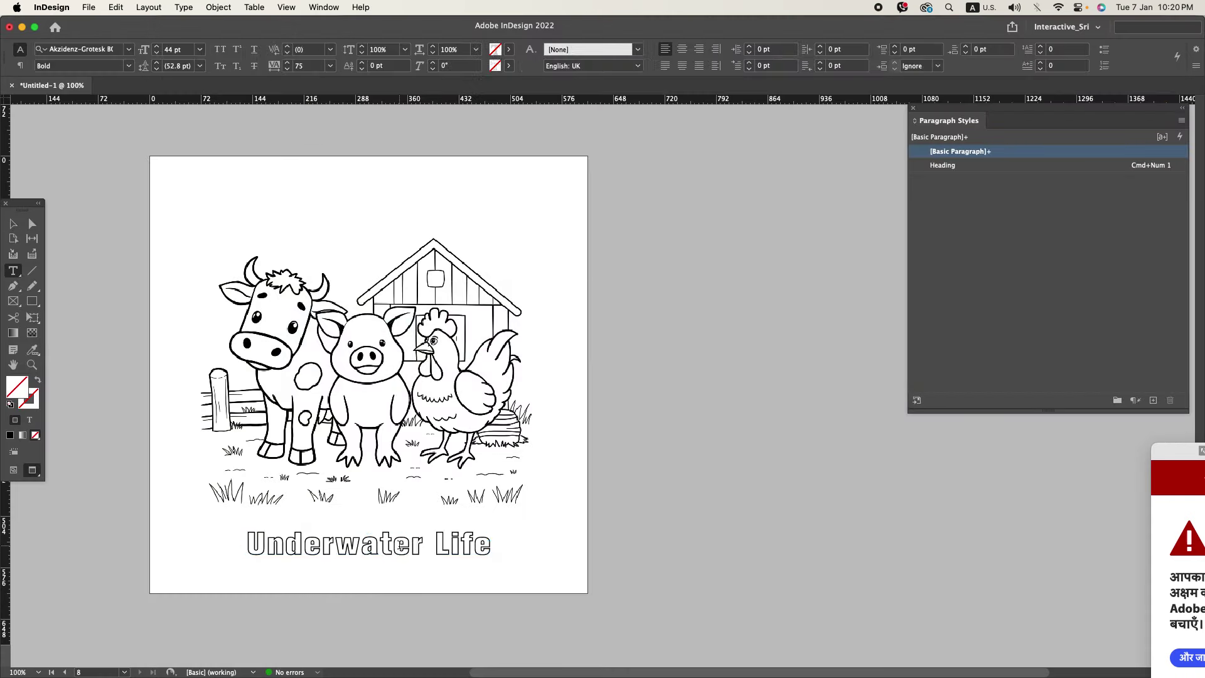
key(cmd+a)
key(cmd+v)
key(Escape)
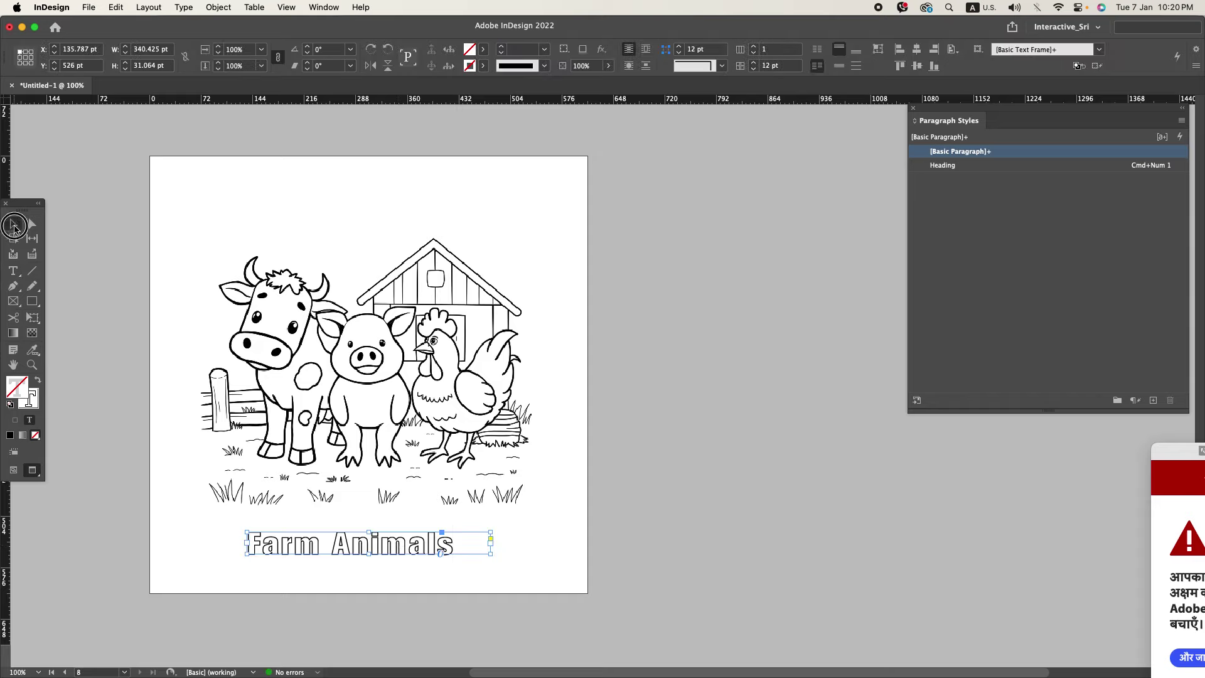
click(914, 50)
click(764, 237)
- Insert 20 pages after page 8
key(cmd+F12)
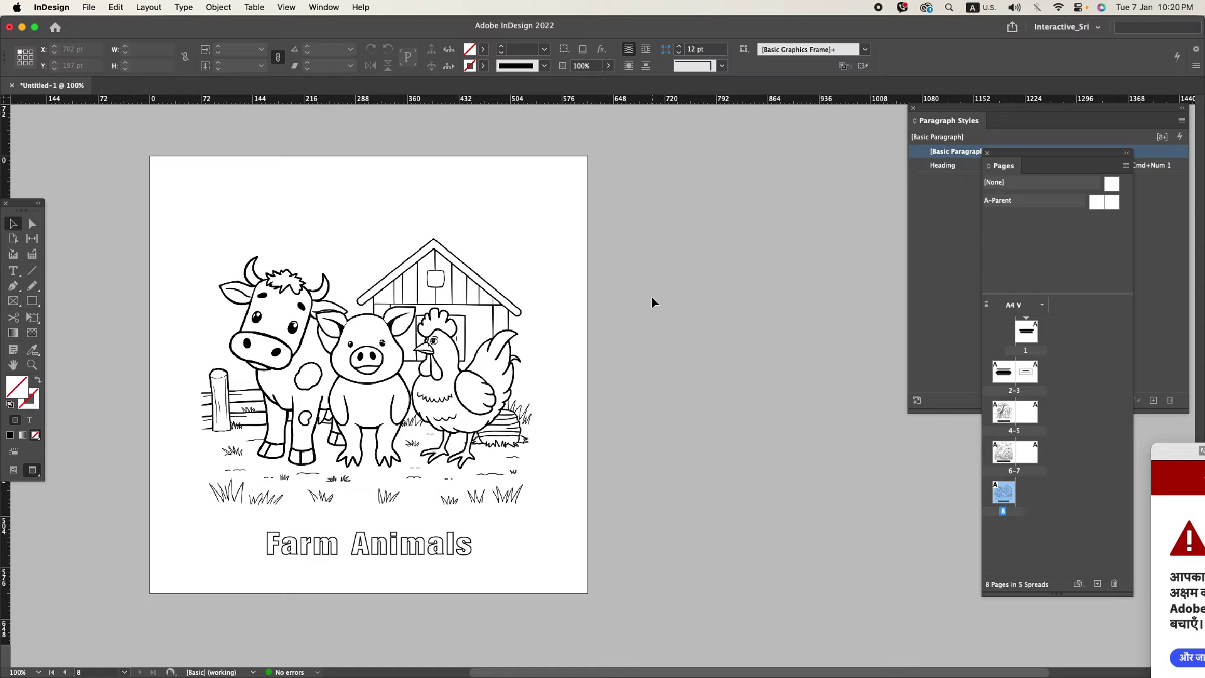
right_click(1002, 489)
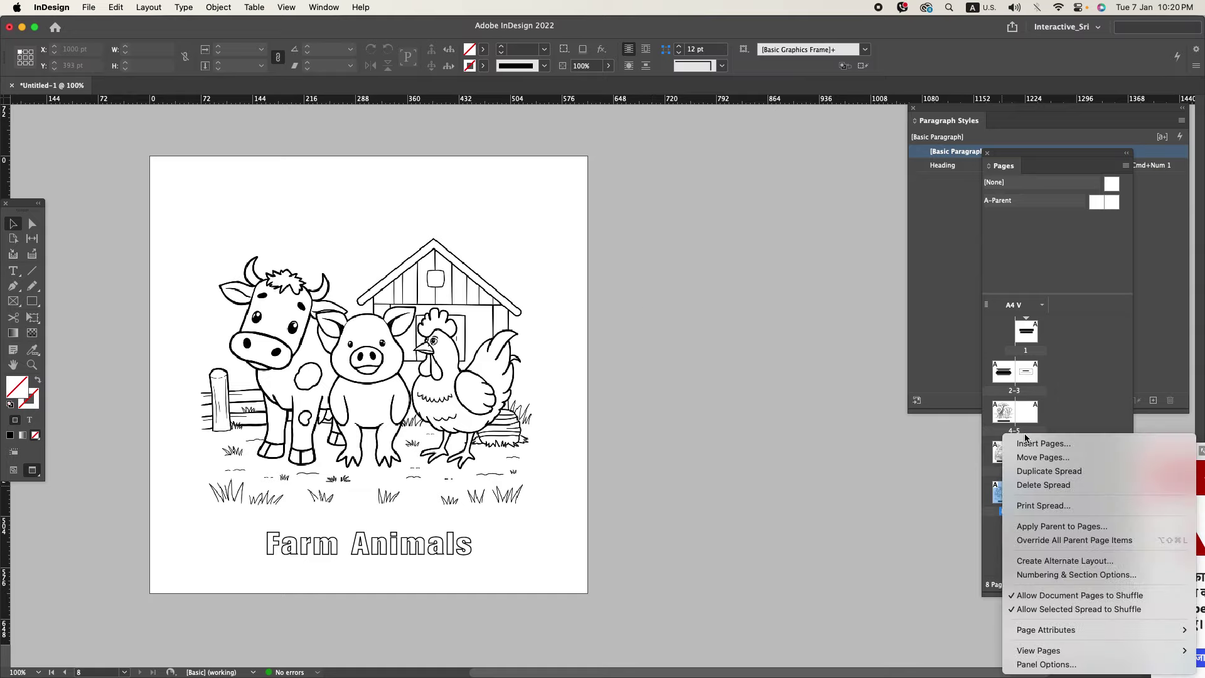
click(1026, 442)
text(20)
key(Return)
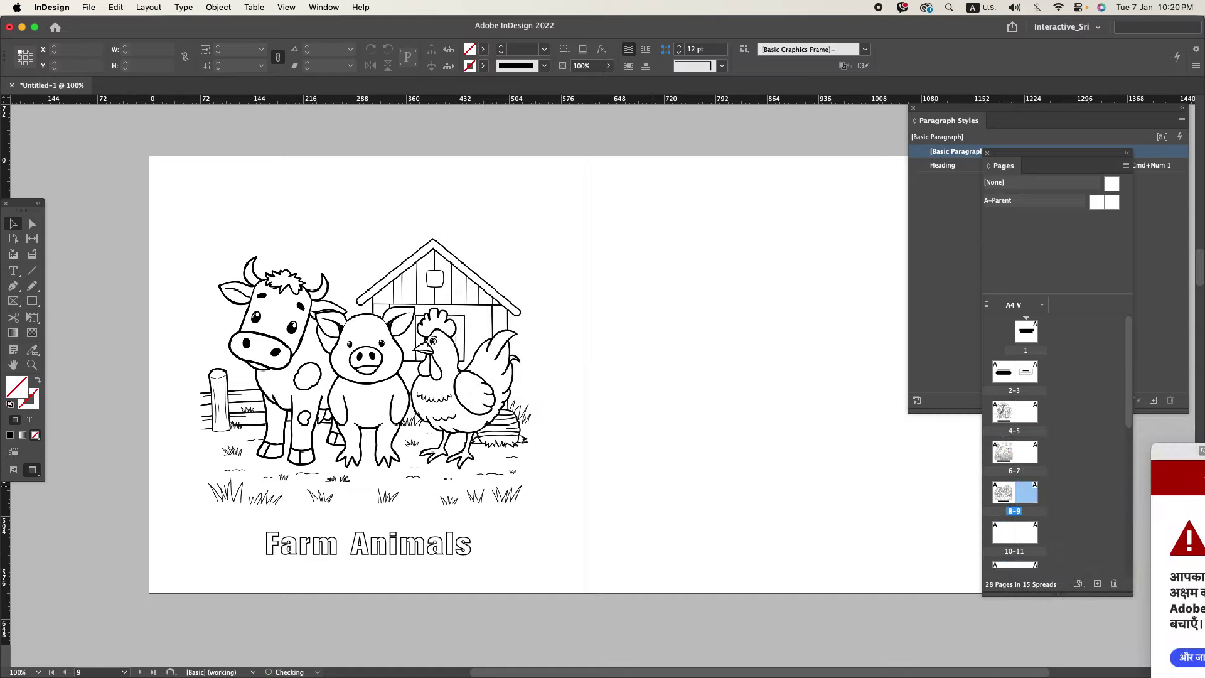
- Copy the farm picture and its title from page 8 and paste them in place on page 10
click(536, 553)
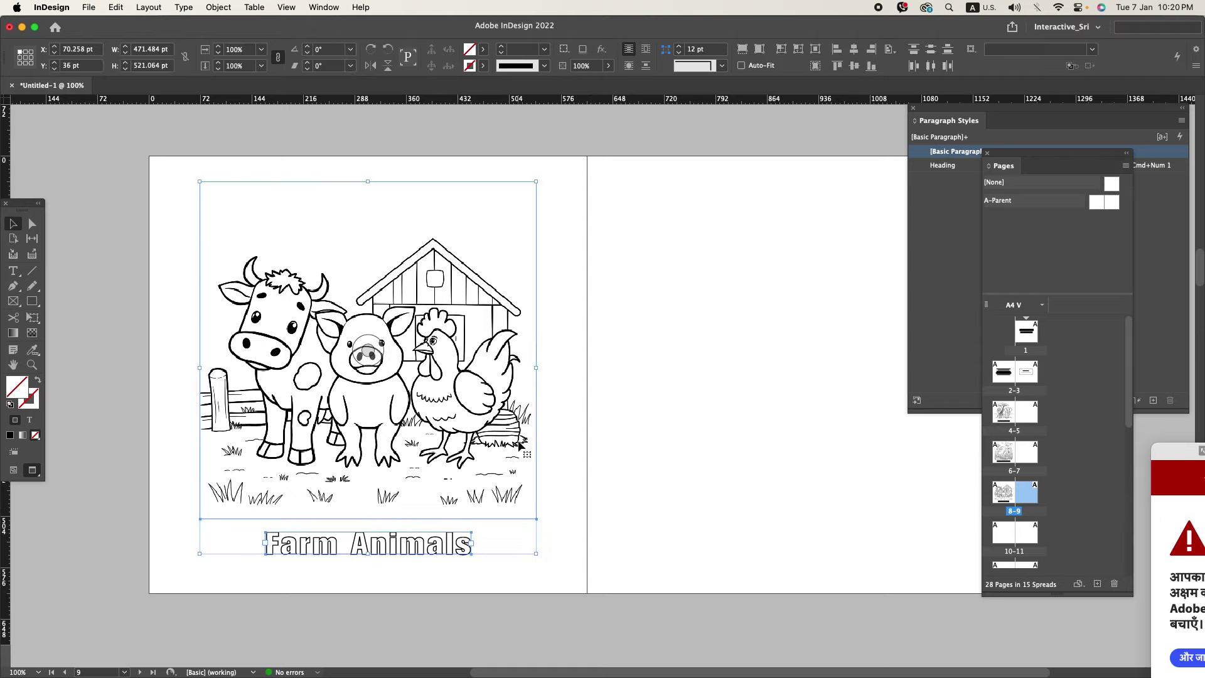
scroll(519, 446, down, 10)
right_click(420, 426)
click(457, 450)
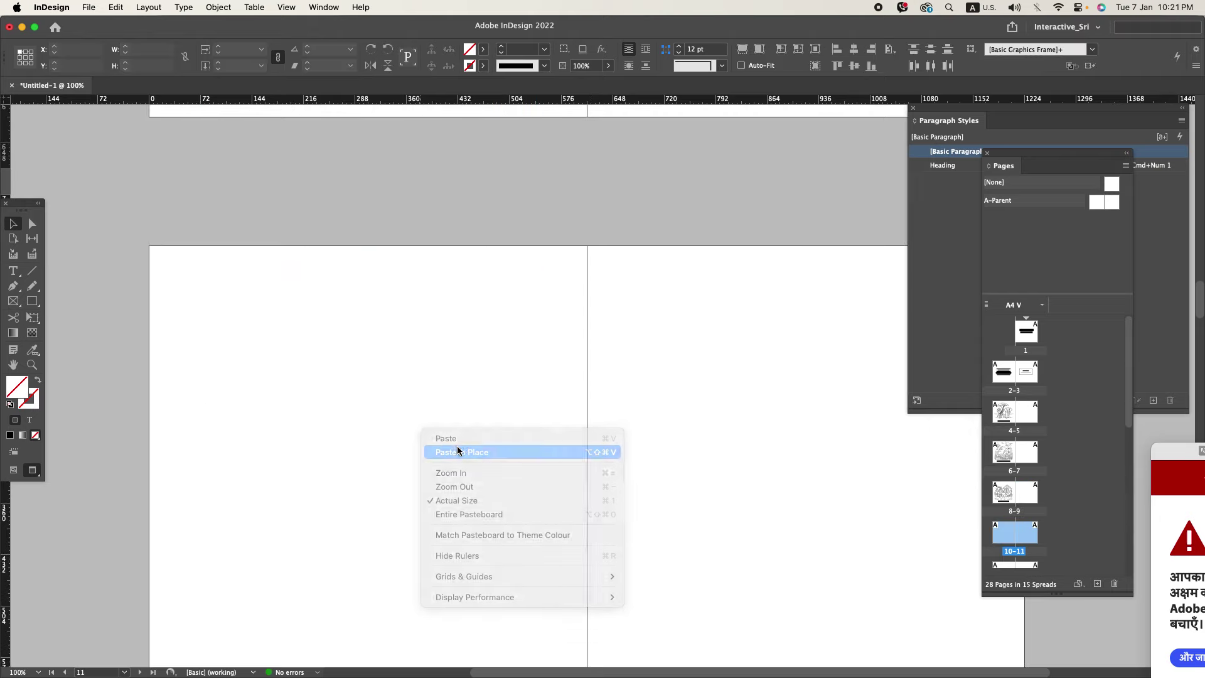
scroll(673, 483, down, 3)
click(597, 453)
- Replace the picture on page 10 with "4. Forest Animals.png" from the Link folder
key(super+Tab)
key(super+Tab)
key(super+Tab)
key(super+shift+Tab)
key(super+shift+Tab)
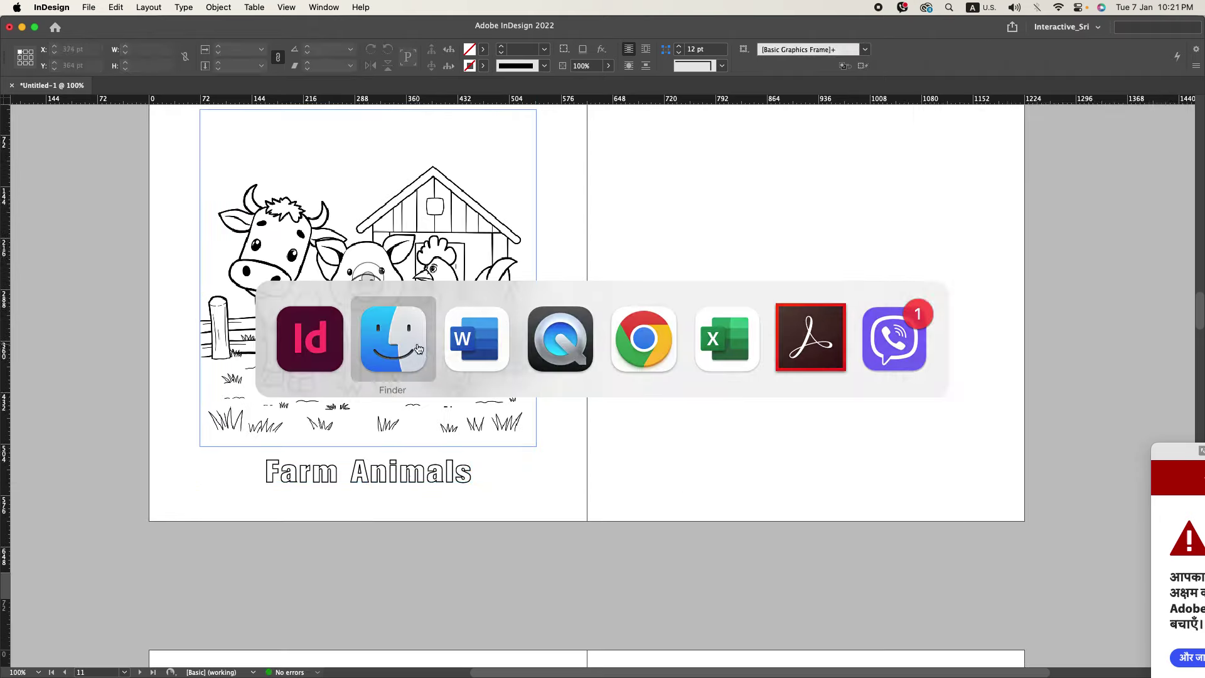
drag(427, 207, 370, 277)
key(super+Tab)
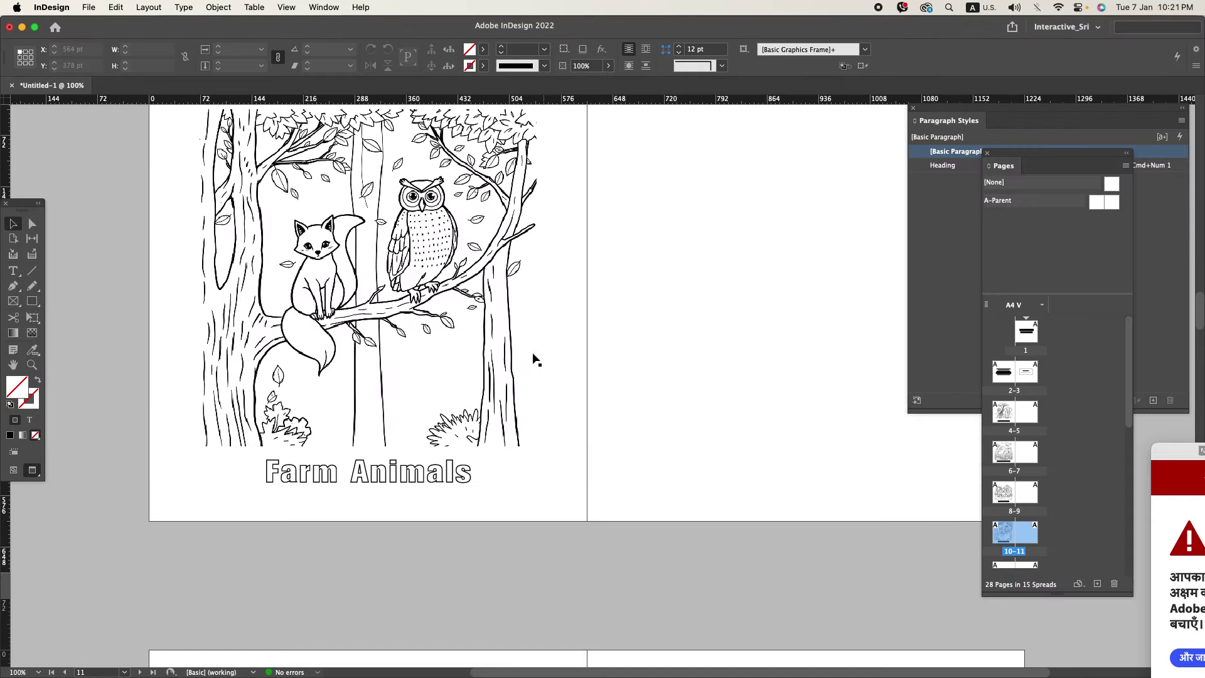
scroll(502, 348, up, 3)
click(469, 336)
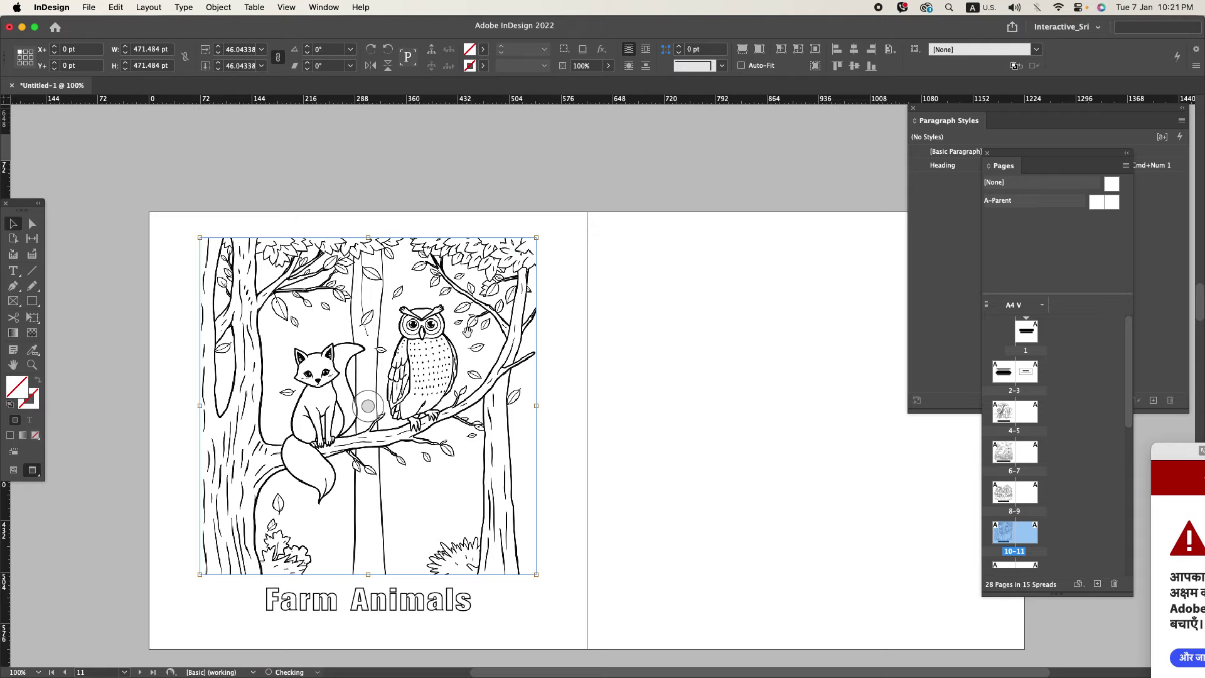
click(653, 463)
- Replace the title on page 10 with "Forest Animals" copied from the Word manuscript
key(super+Tab)
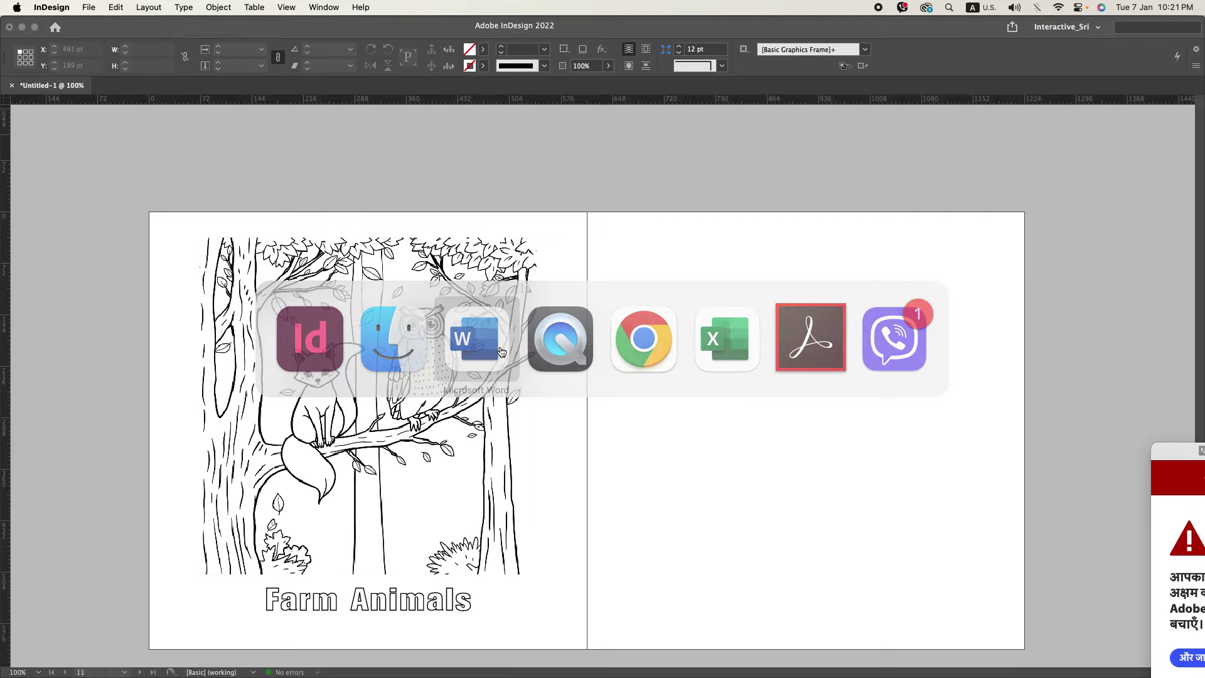
click(501, 352)
drag(421, 302, 519, 303)
key(super+c)
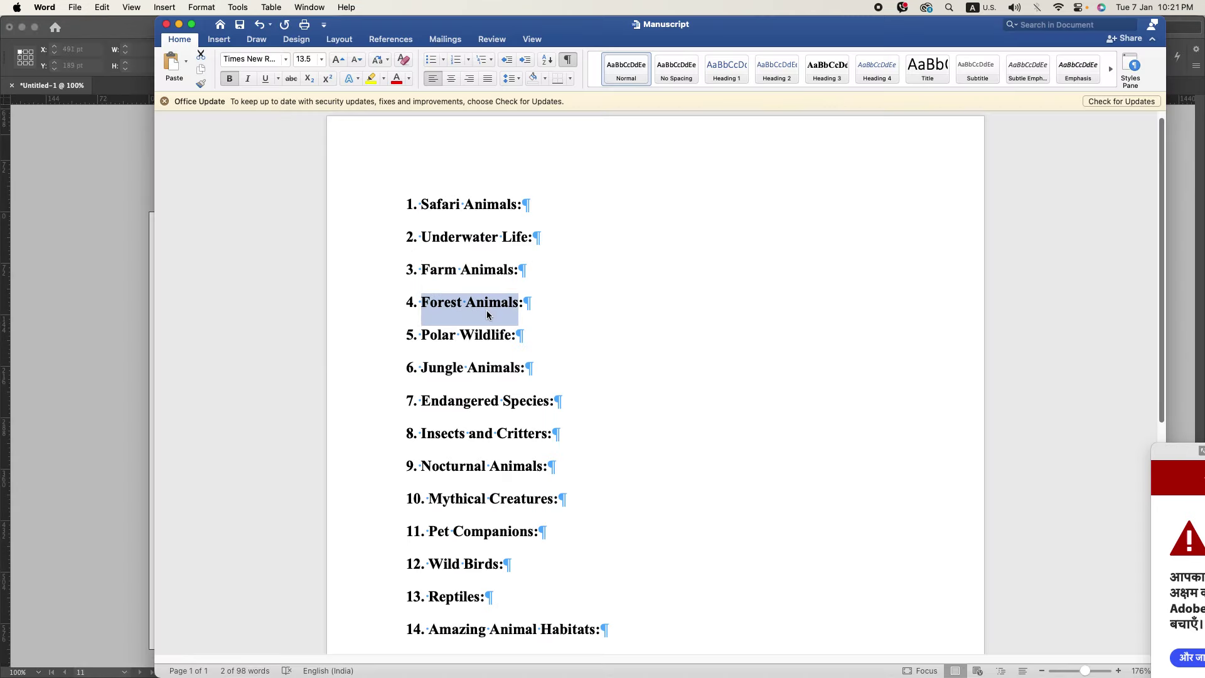
key(super+Tab)
click(397, 339)
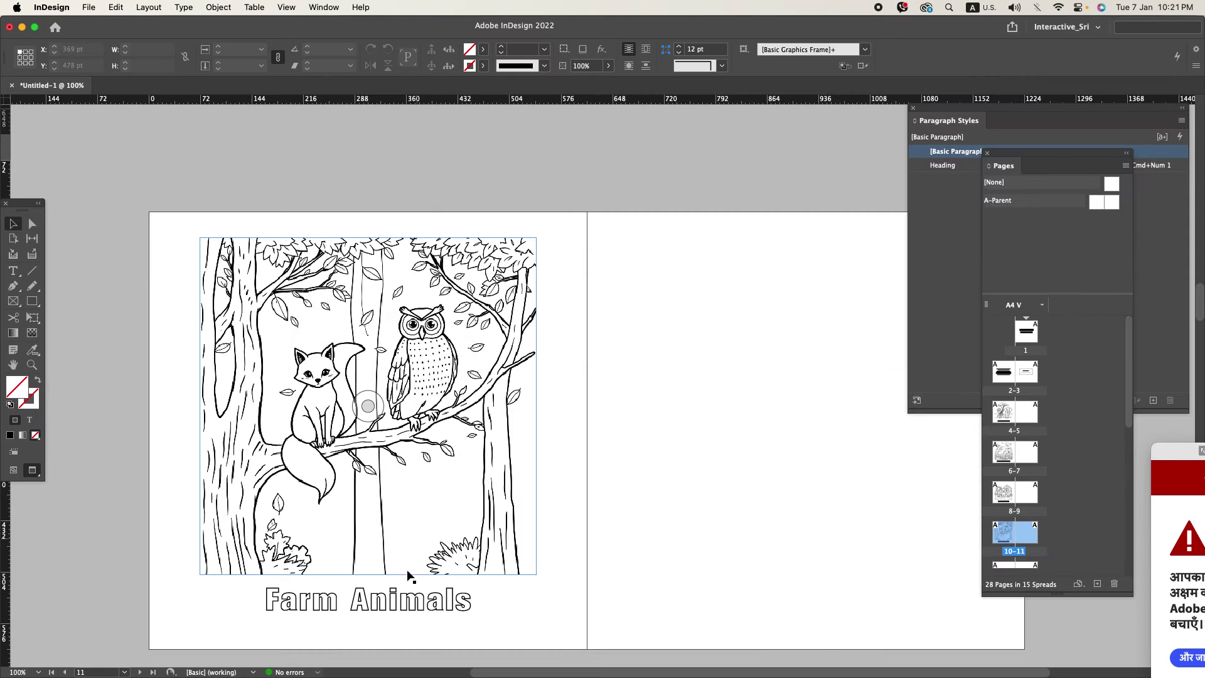
double_click(402, 599)
key(super+a)
key(super+v)
scroll(415, 545, down, 3)
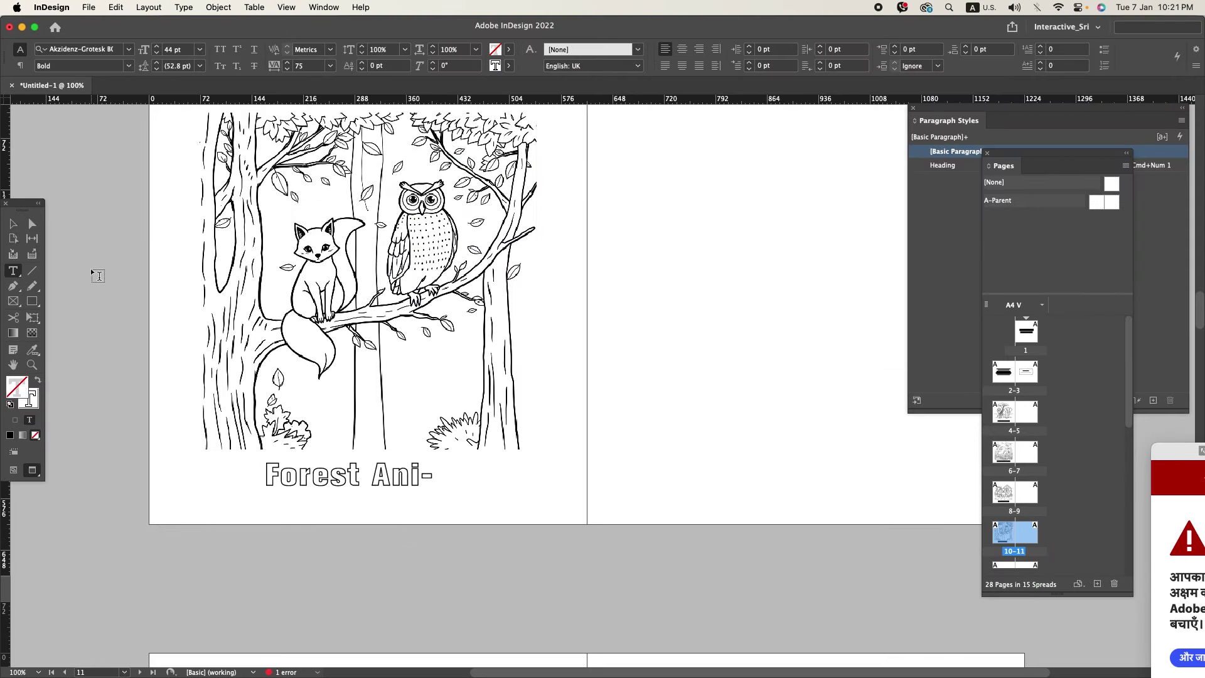
- Widen the title frame to fit "Forest Animals" on one line and center it horizontally on page 10
click(20, 226)
drag(471, 477, 503, 481)
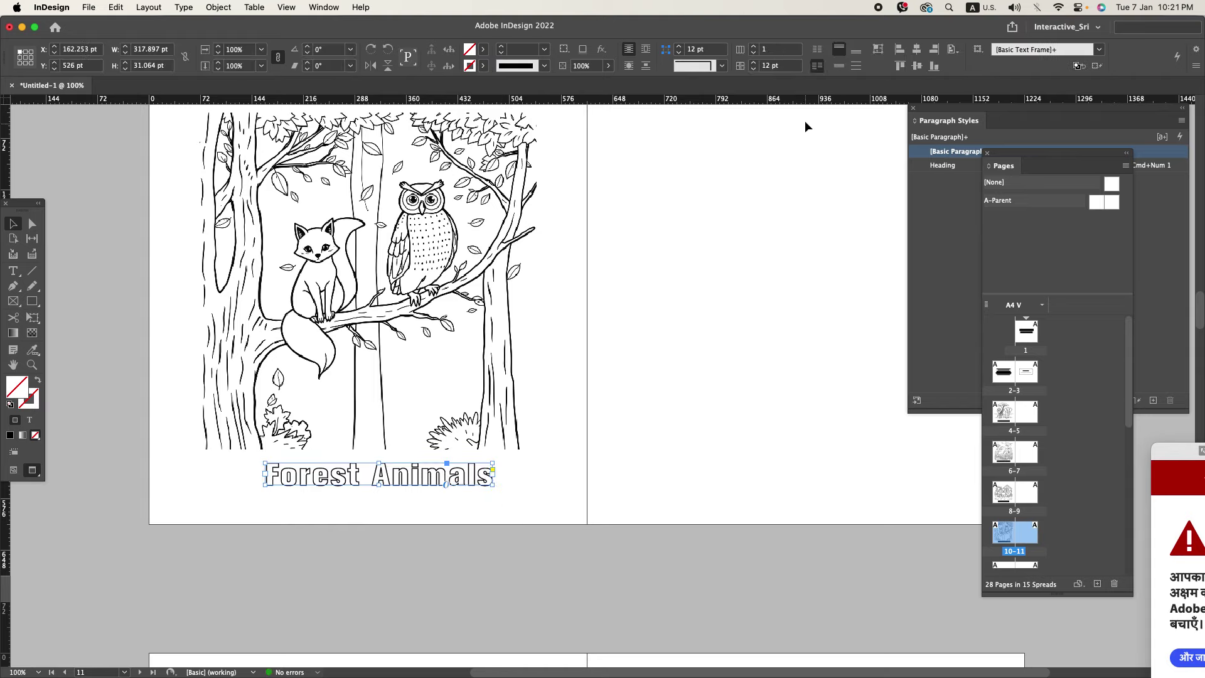
click(658, 281)
- Copy the forest picture and its title from page 10 and paste them in place on page 12
scroll(647, 312, up, 2)
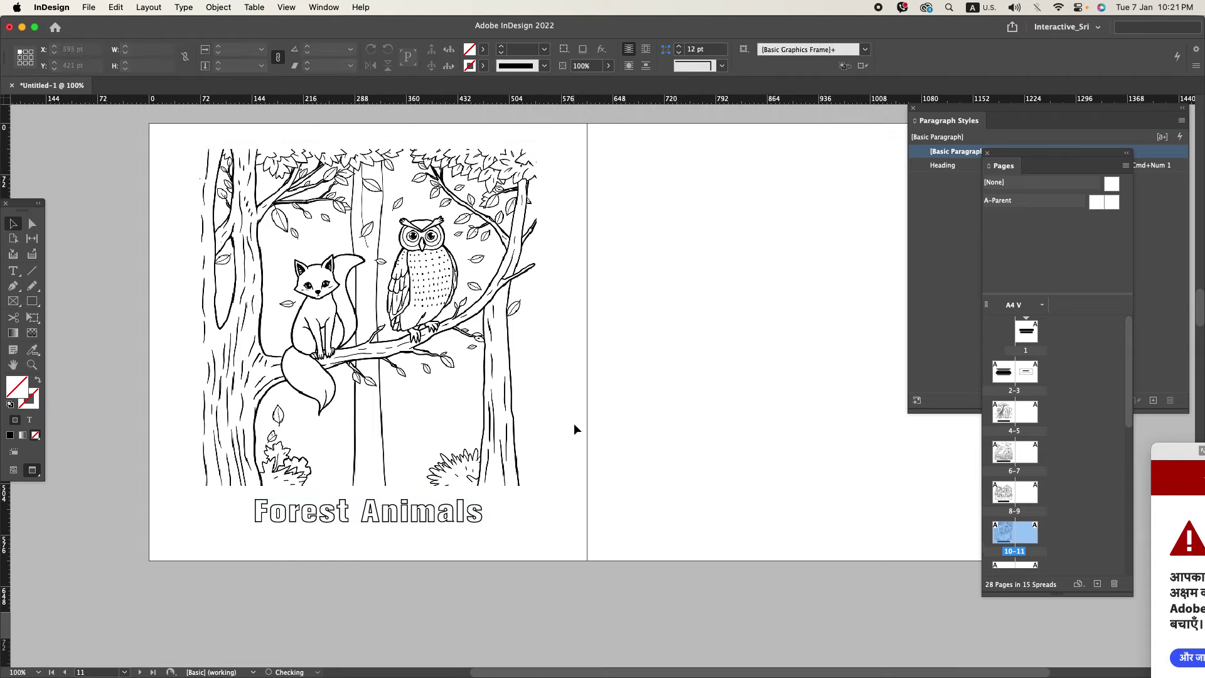
click(436, 405)
scroll(565, 449, down, 10)
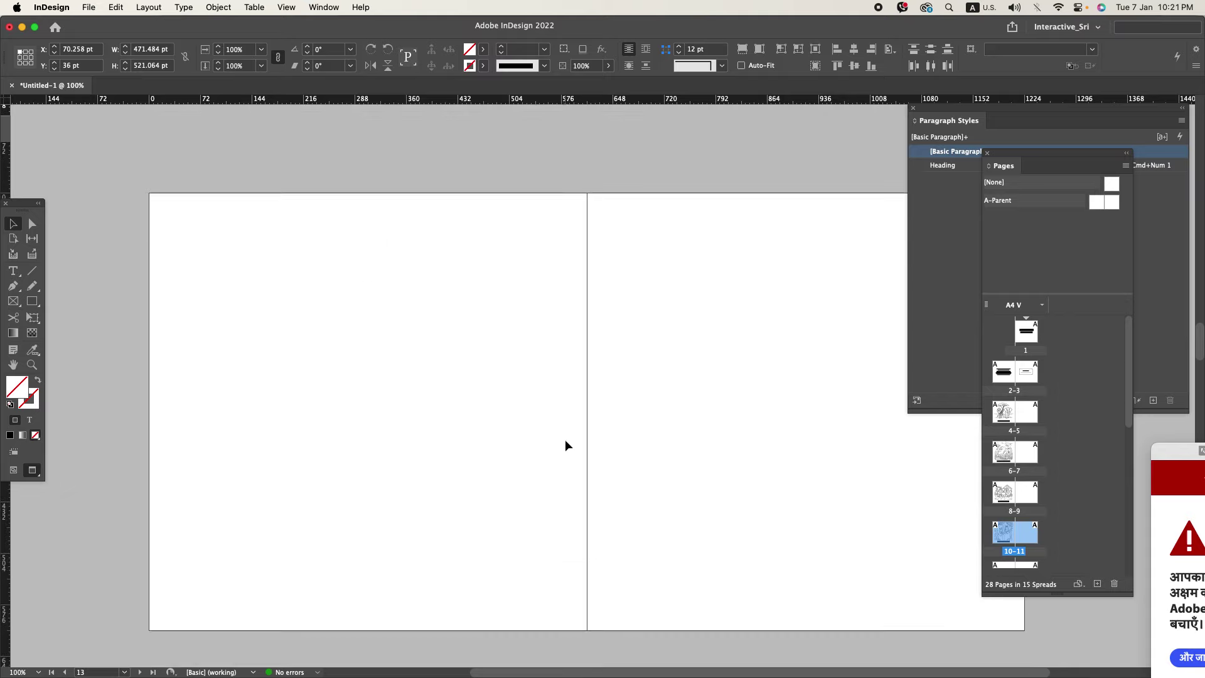
right_click(540, 410)
click(565, 424)
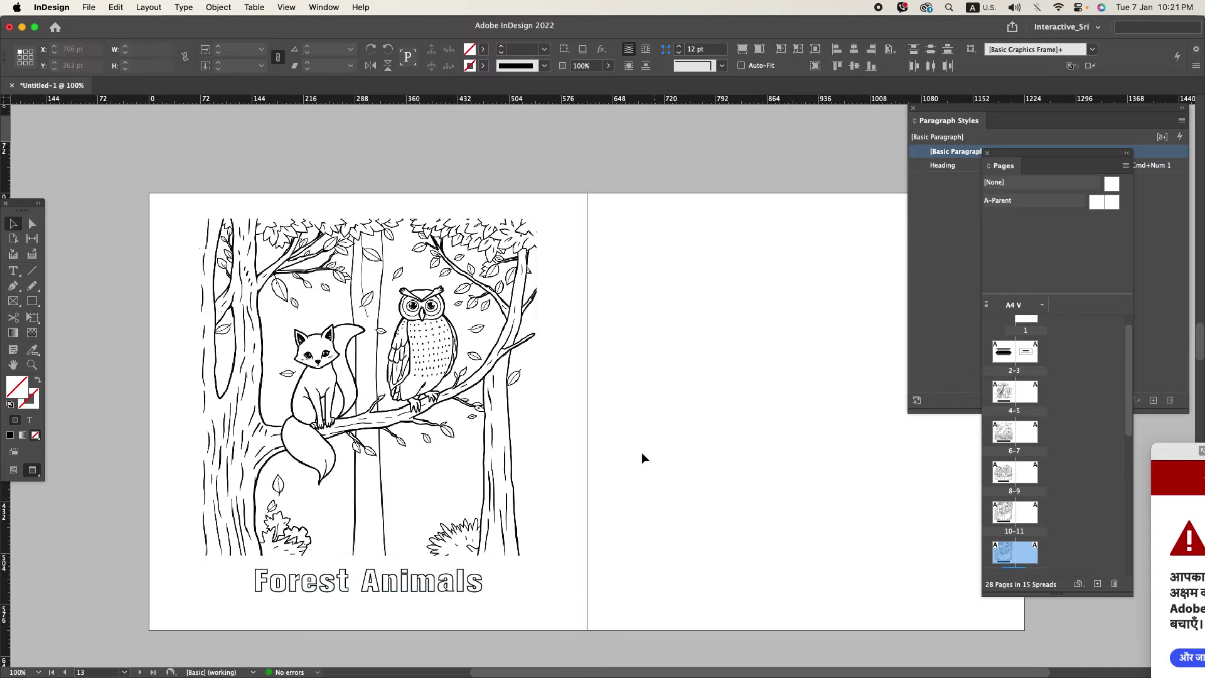
- Replace the picture on page 12 with "5. Polar Wildlife.png" from the Link folder
click(368, 388)
key(super+Tab)
key(super+Tab)
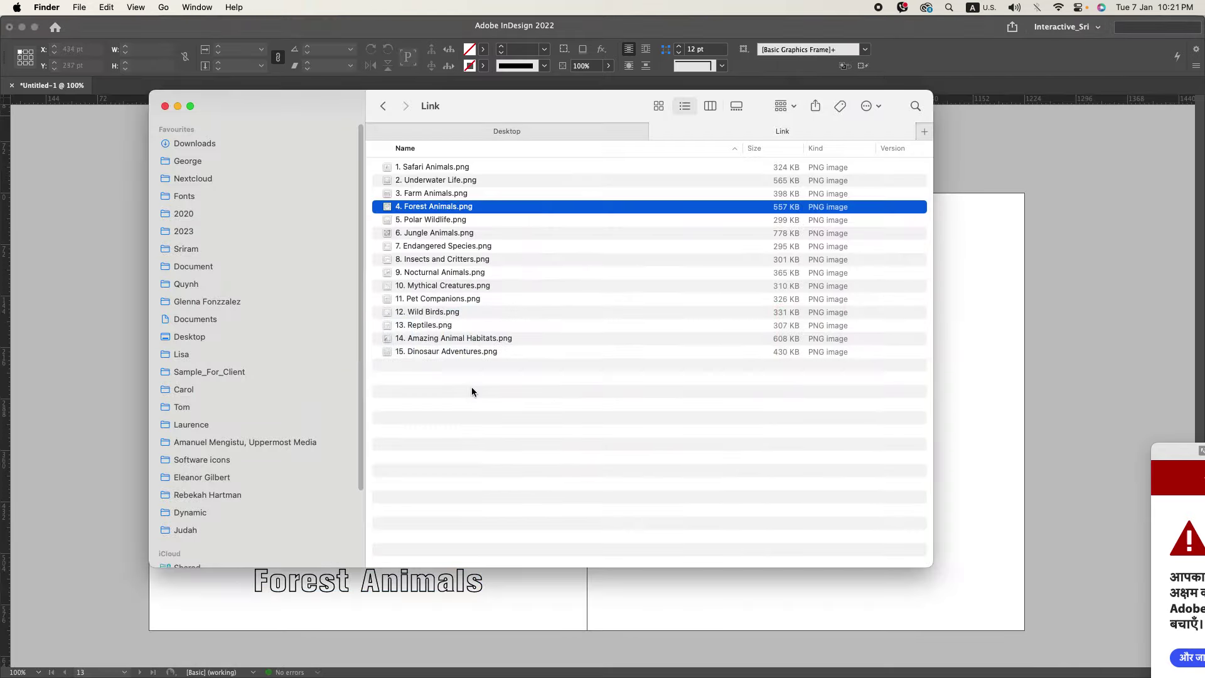
click(418, 221)
click(419, 290)
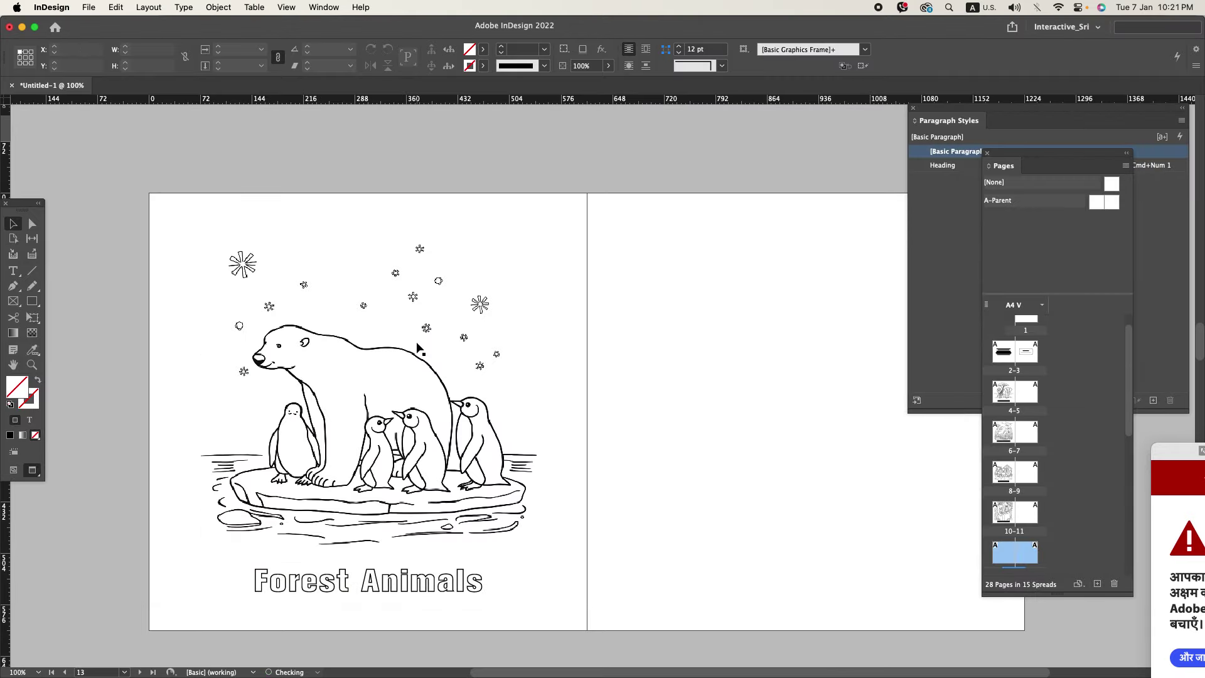
- Replace the title on page 12 with "Polar Wildlife" copied from the Word manuscript
key(super+Tab)
key(super+Tab)
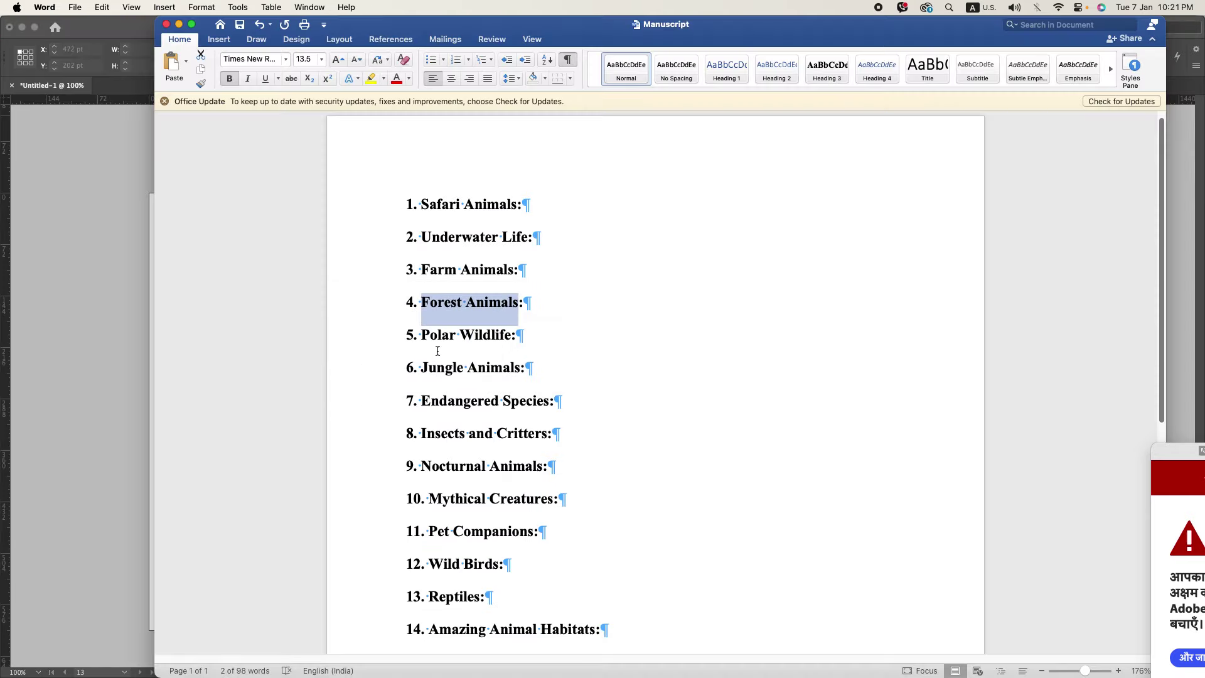
click(433, 334)
drag(433, 334, 480, 335)
key(super+c)
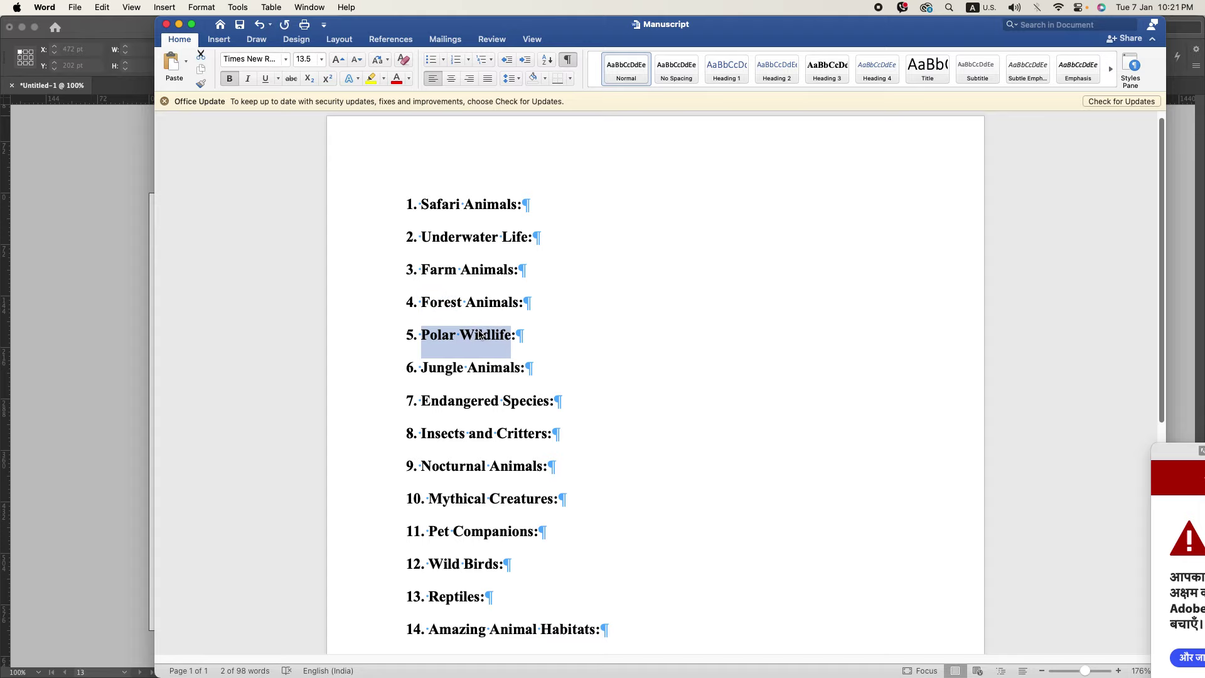
key(super+Tab)
key(super+Tab)
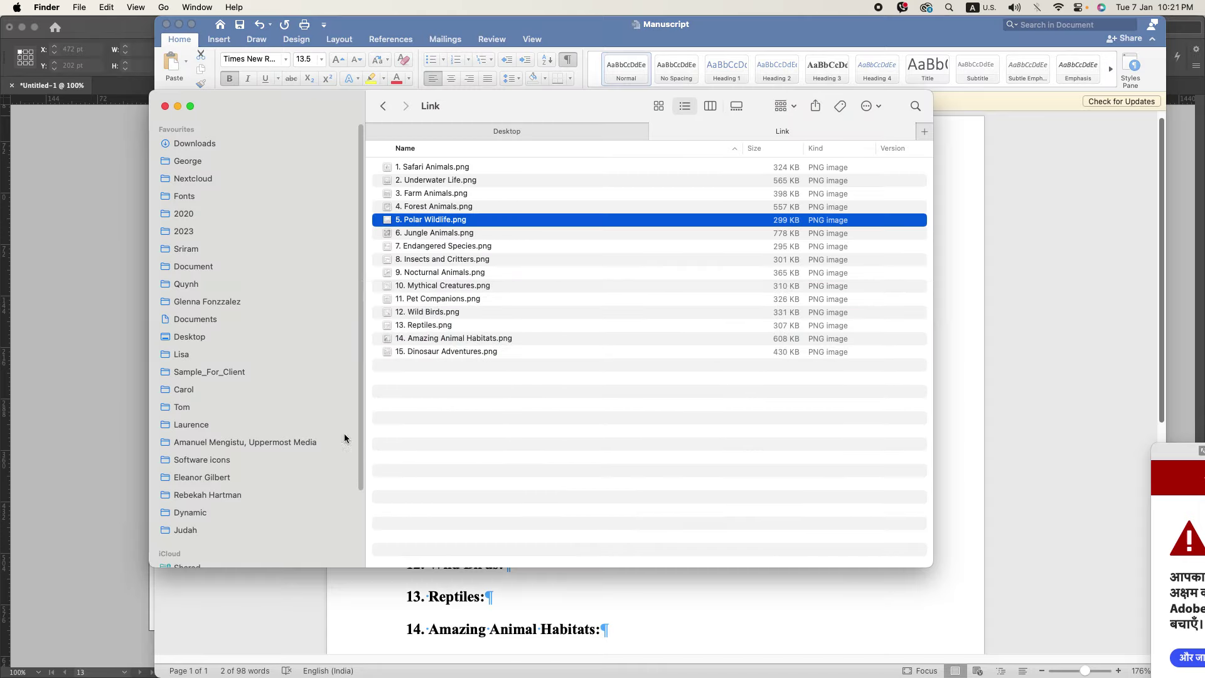
key(super+Tab)
key(super+Tab)
triple_click(395, 575)
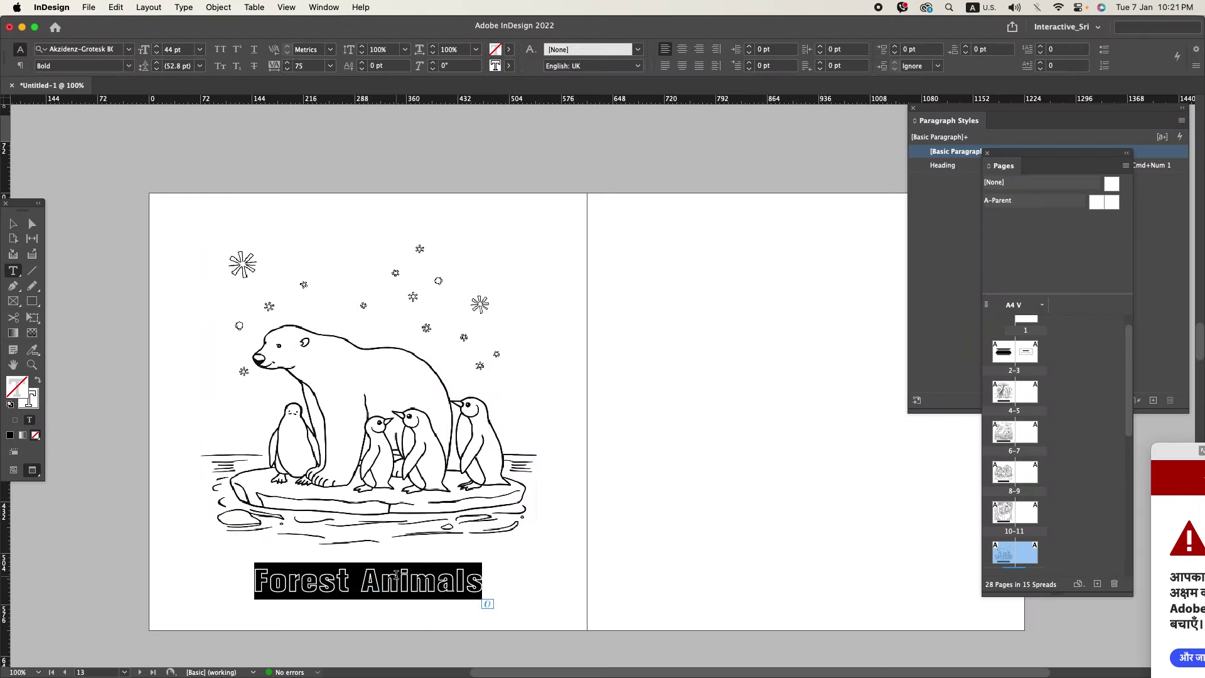
key(super+v)
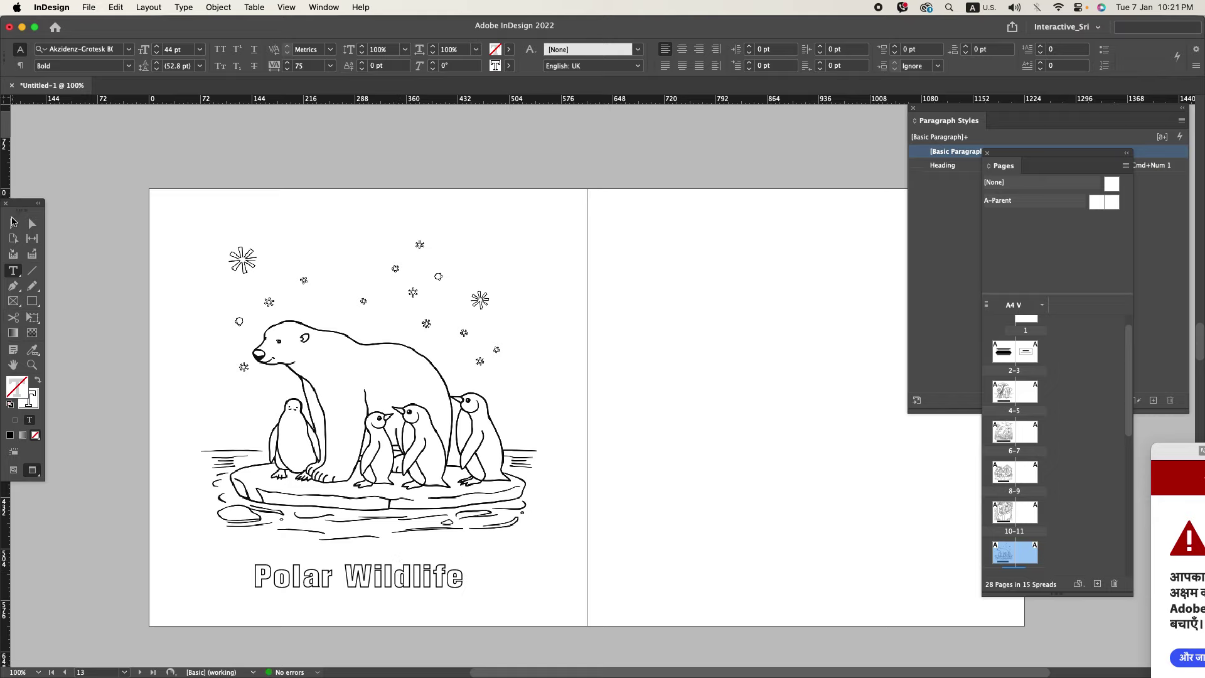
- Copy the polar picture and its title from page 12 and paste them in place on page 14
click(14, 222)
scroll(383, 433, down, 2)
drag(507, 536, 399, 442)
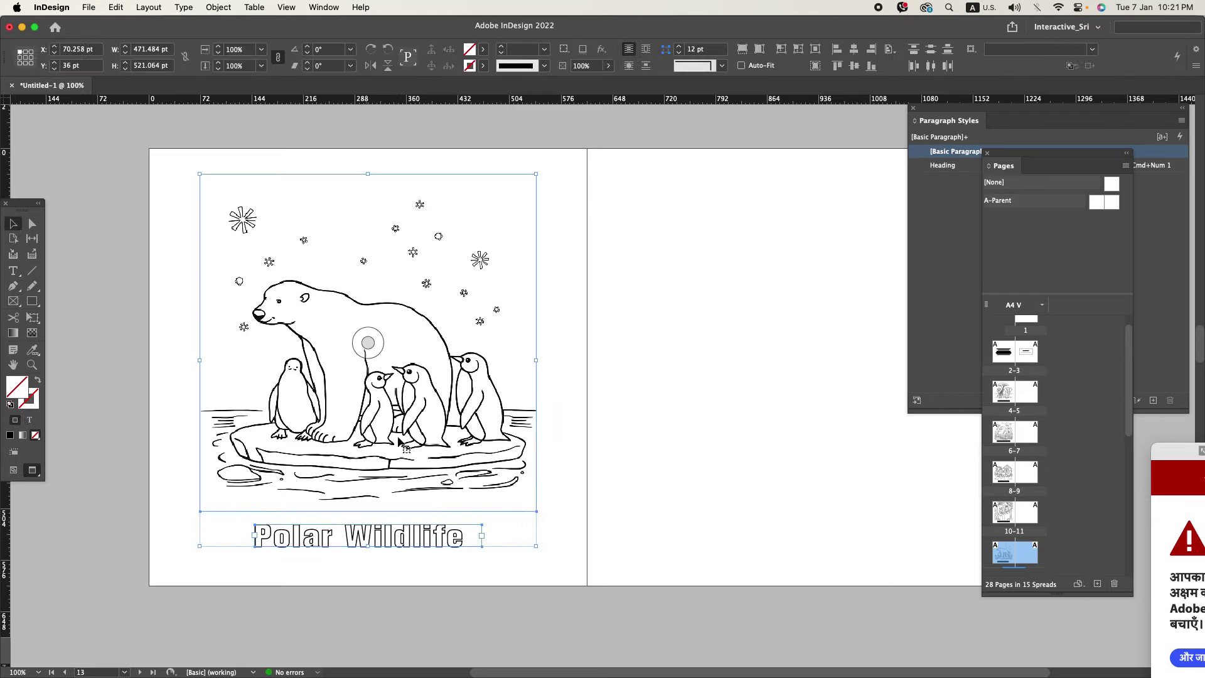
scroll(472, 471, down, 10)
right_click(408, 439)
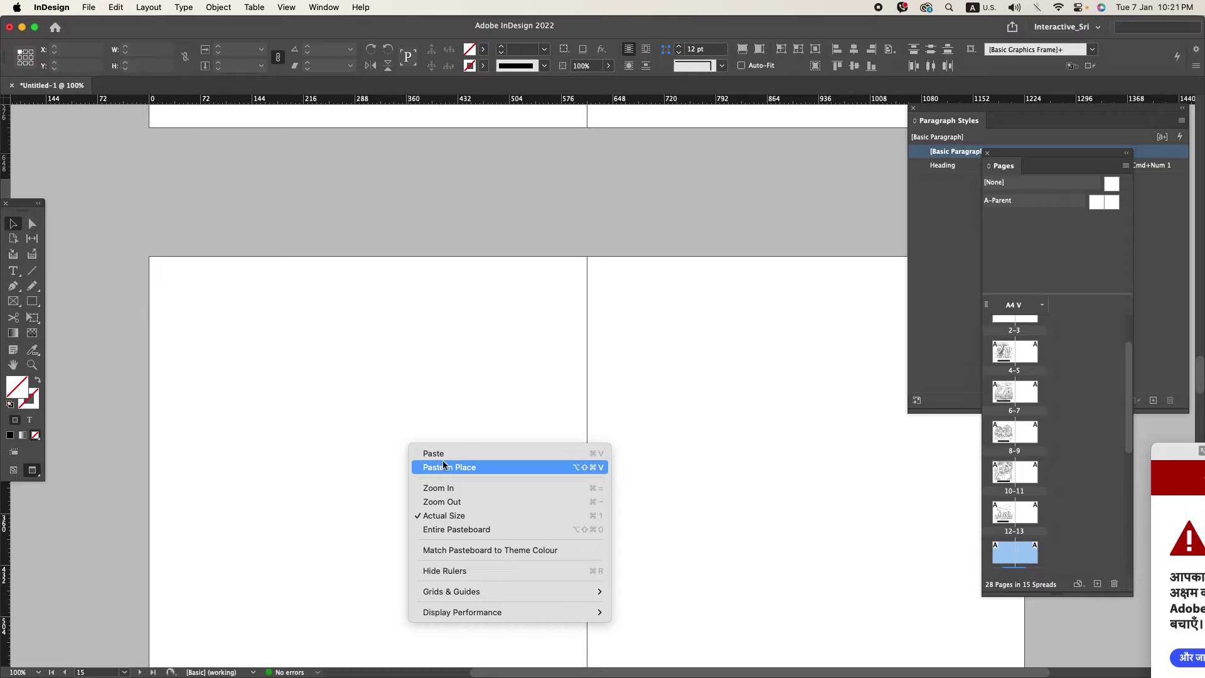
click(442, 467)
- Replace the picture on page 14 with "6. Jungle Animals.png" from the Link folder
click(411, 337)
key(super+Tab)
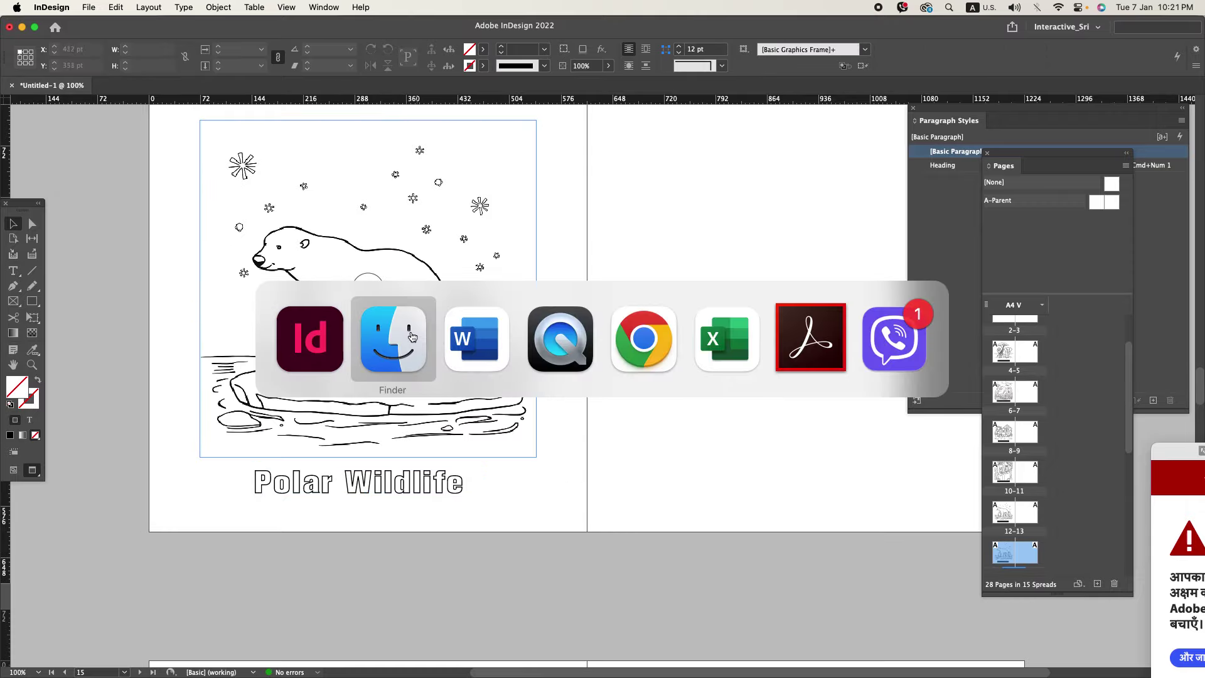
drag(421, 232, 408, 319)
key(super+Tab)
scroll(483, 367, up, 4)
click(485, 367)
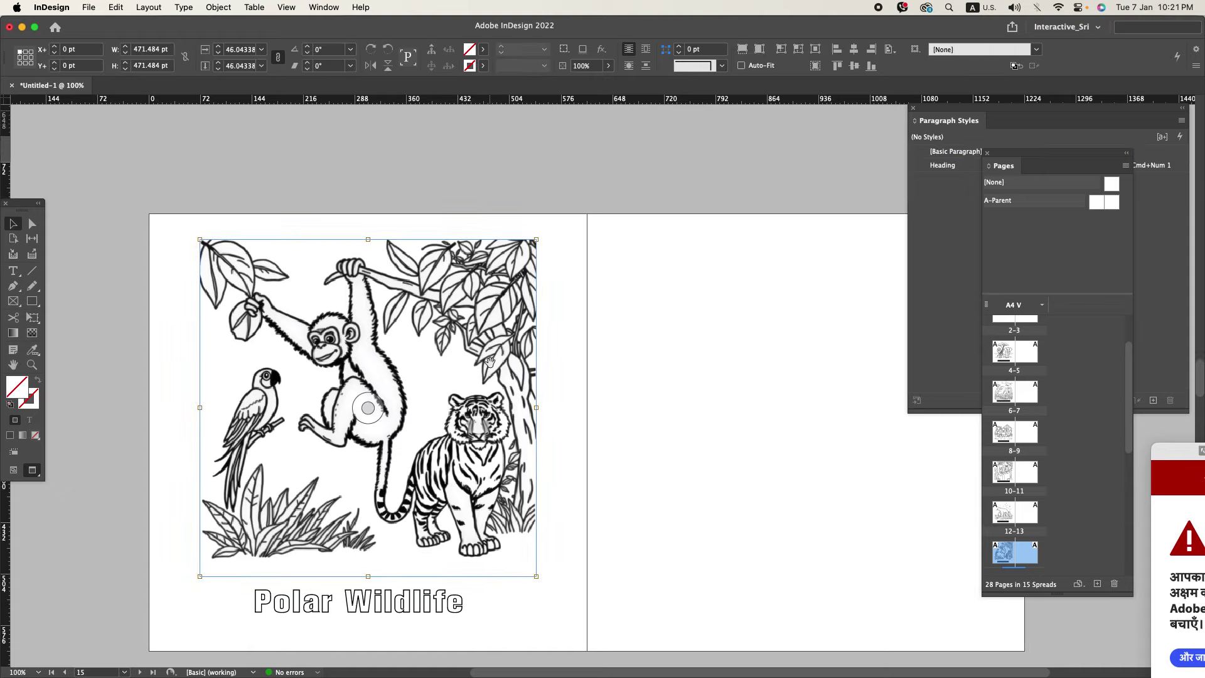
click(596, 449)
- Replace the title on page 14 with "Jungle Animals" copied from the Word manuscript
key(super+Tab)
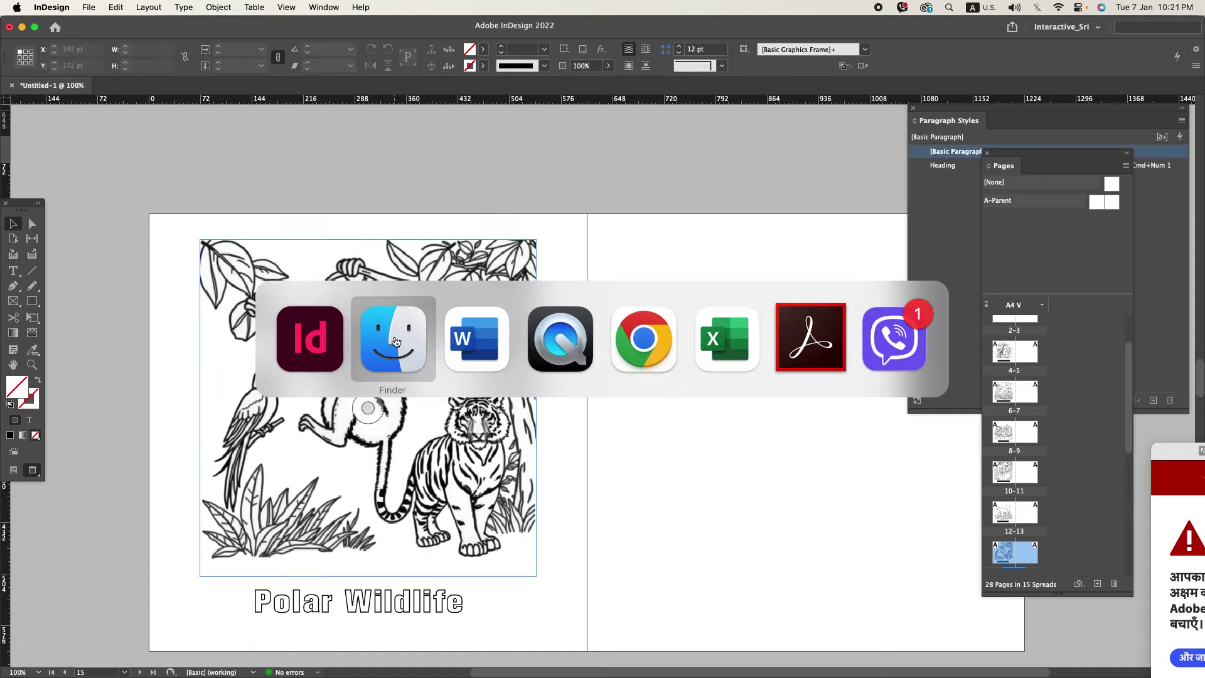
key(super+Tab)
key(super+Tab)
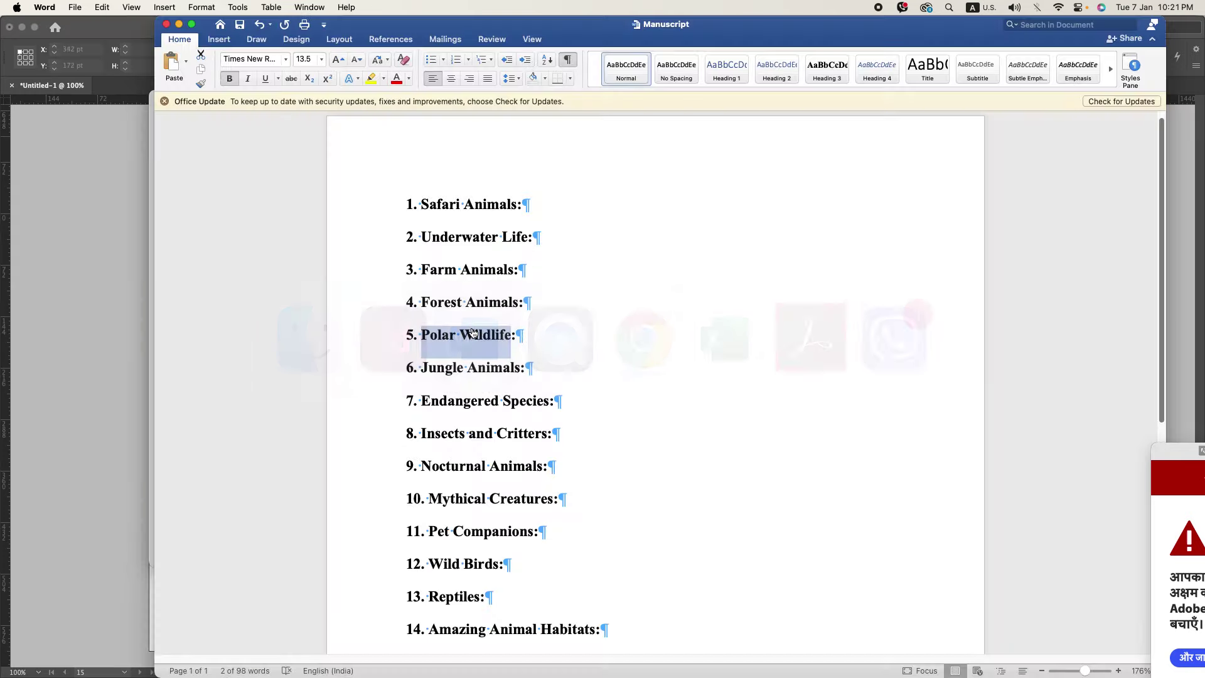
click(455, 368)
drag(455, 368, 488, 371)
key(super+c)
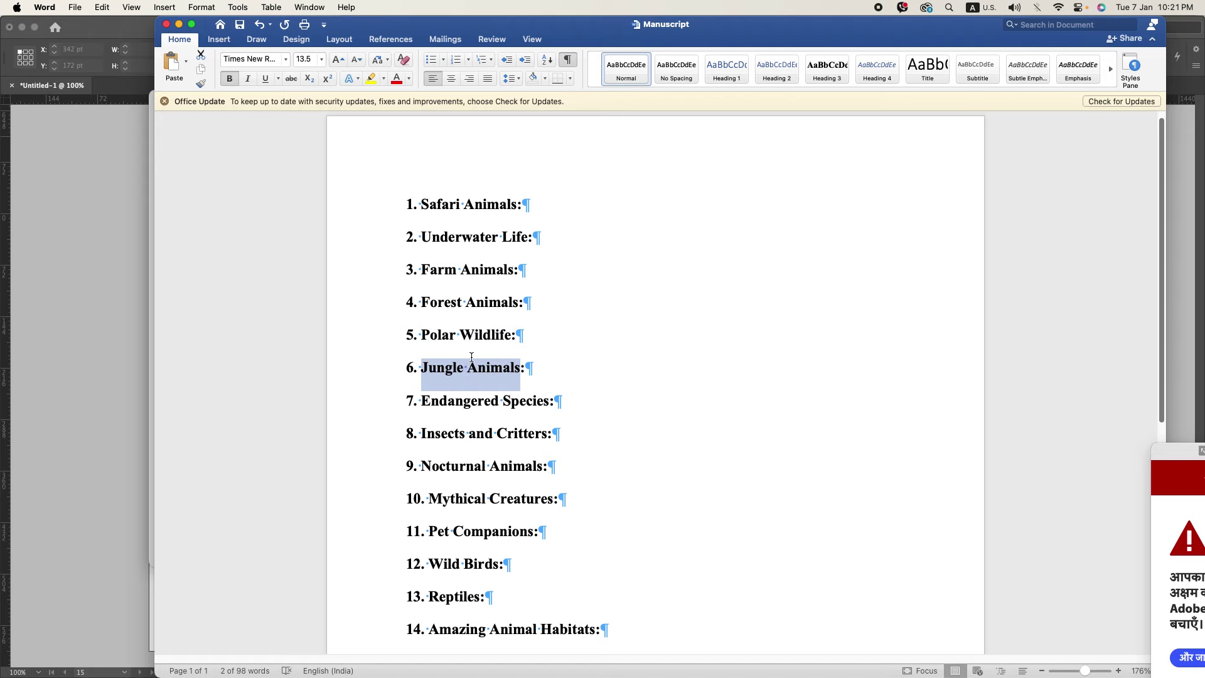
key(super+Tab)
key(super+Tab)
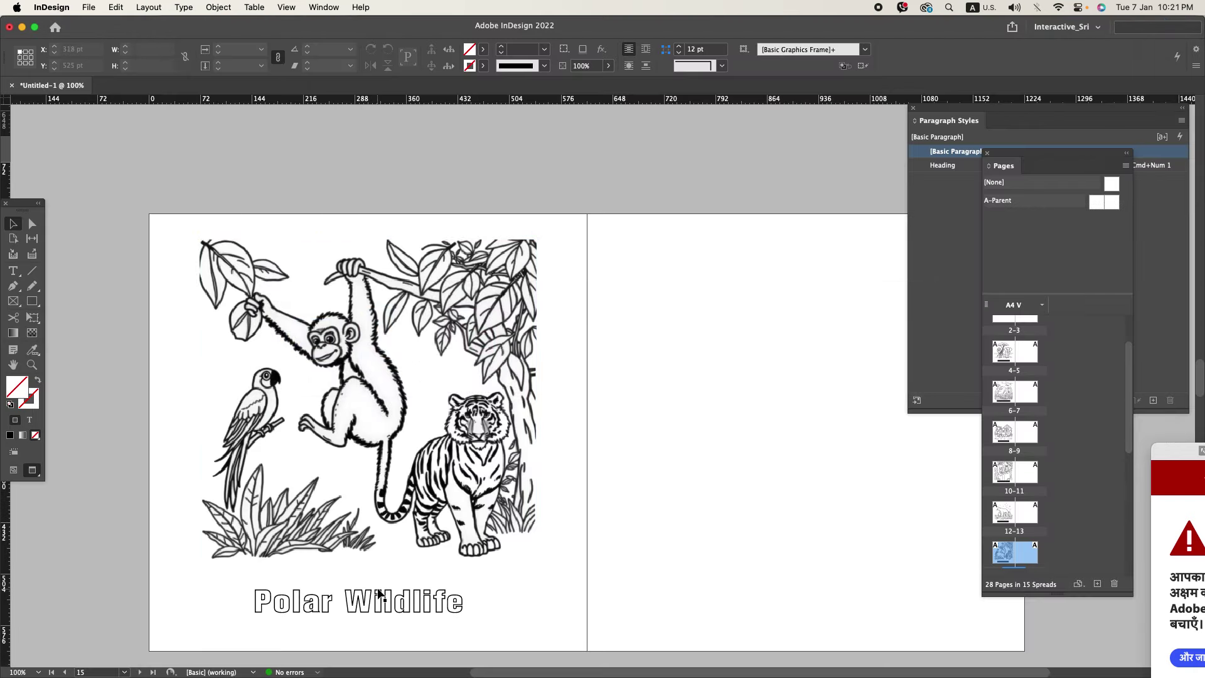
click(380, 601)
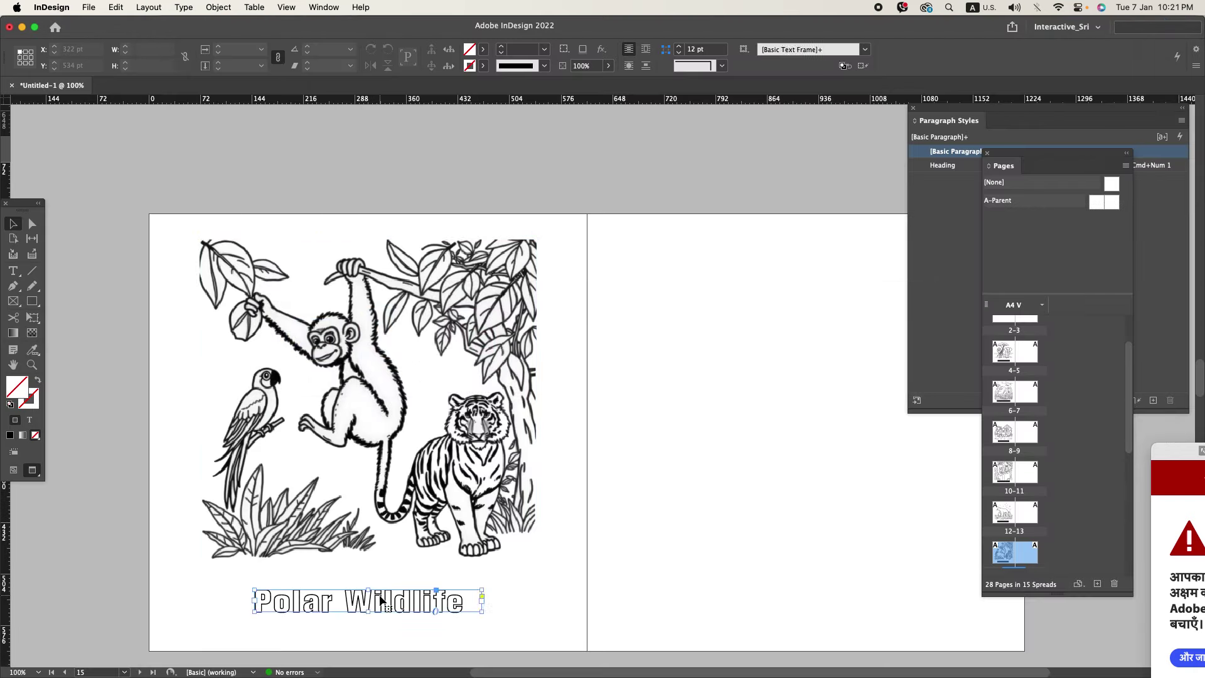
triple_click(381, 600)
key(super+v)
- Widen the "Jungle Animals" title frame until the whole title fits, fit the frame to the text, and center it horizontally on page 14
scroll(29, 217, down, 5)
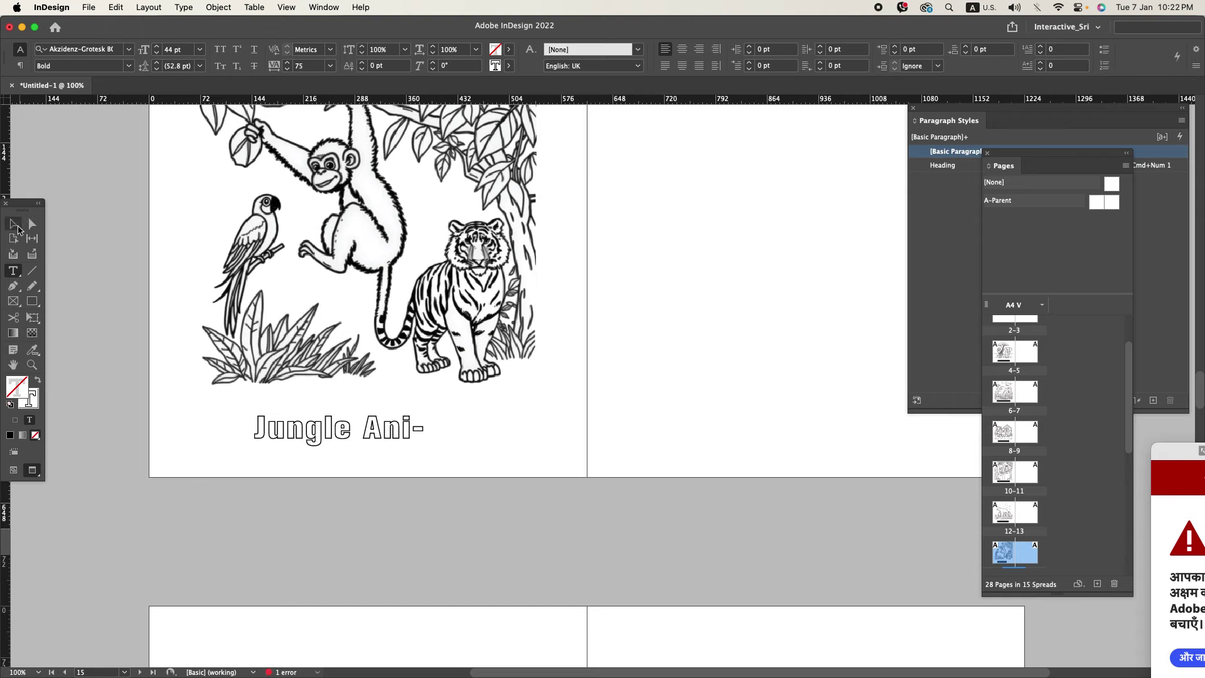
click(15, 224)
drag(481, 426, 530, 432)
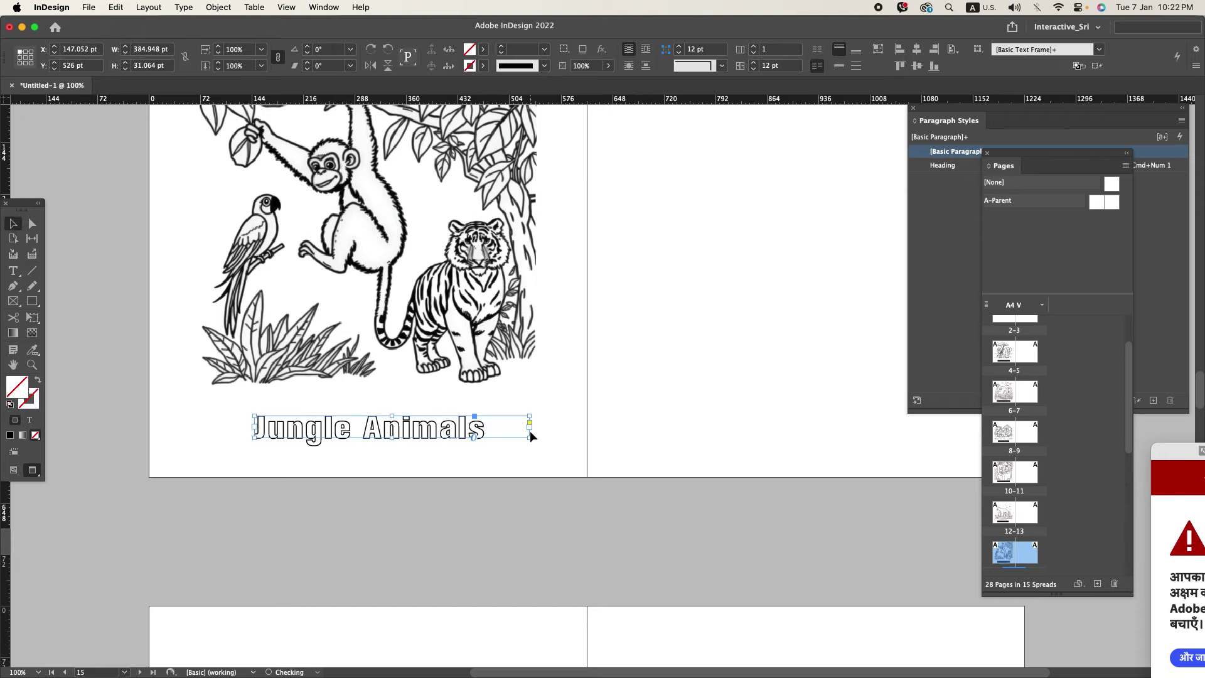
key(super+a)
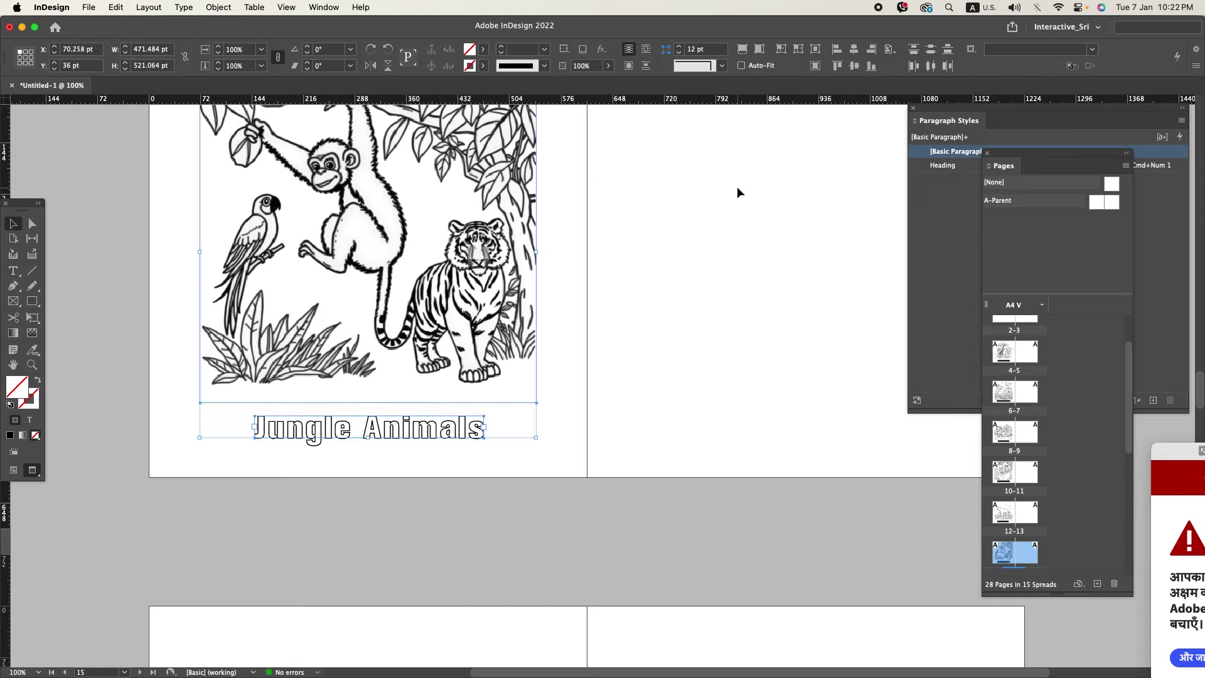
click(483, 425)
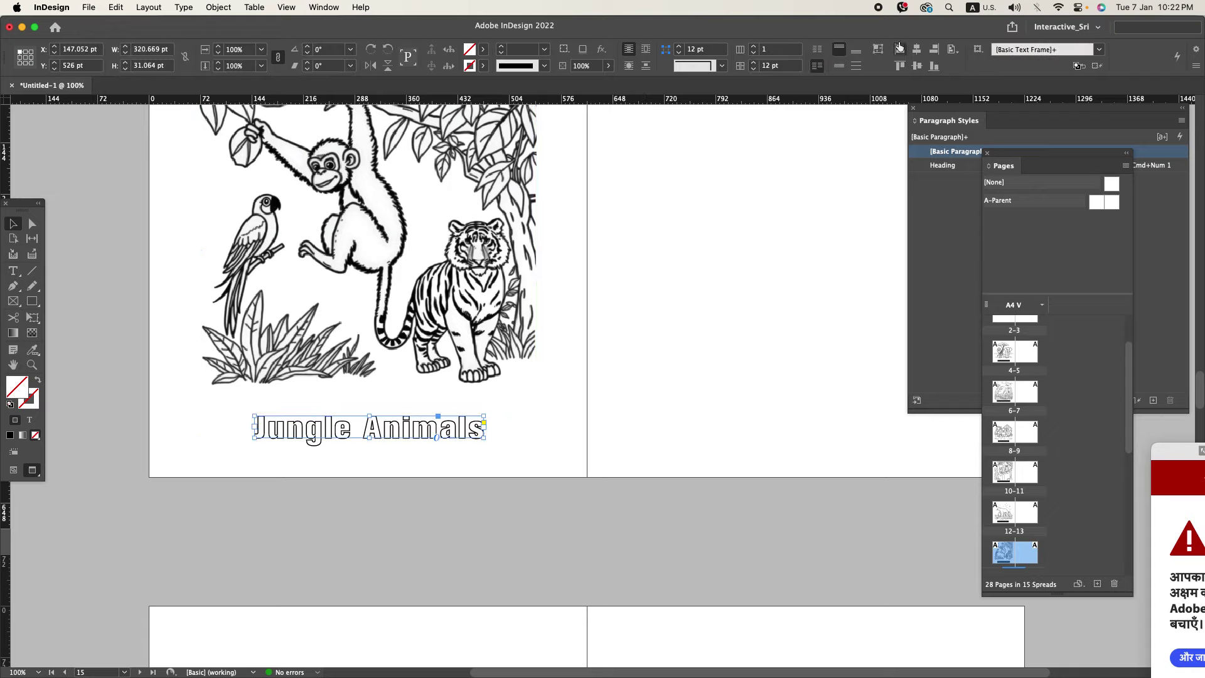
click(919, 52)
click(519, 351)
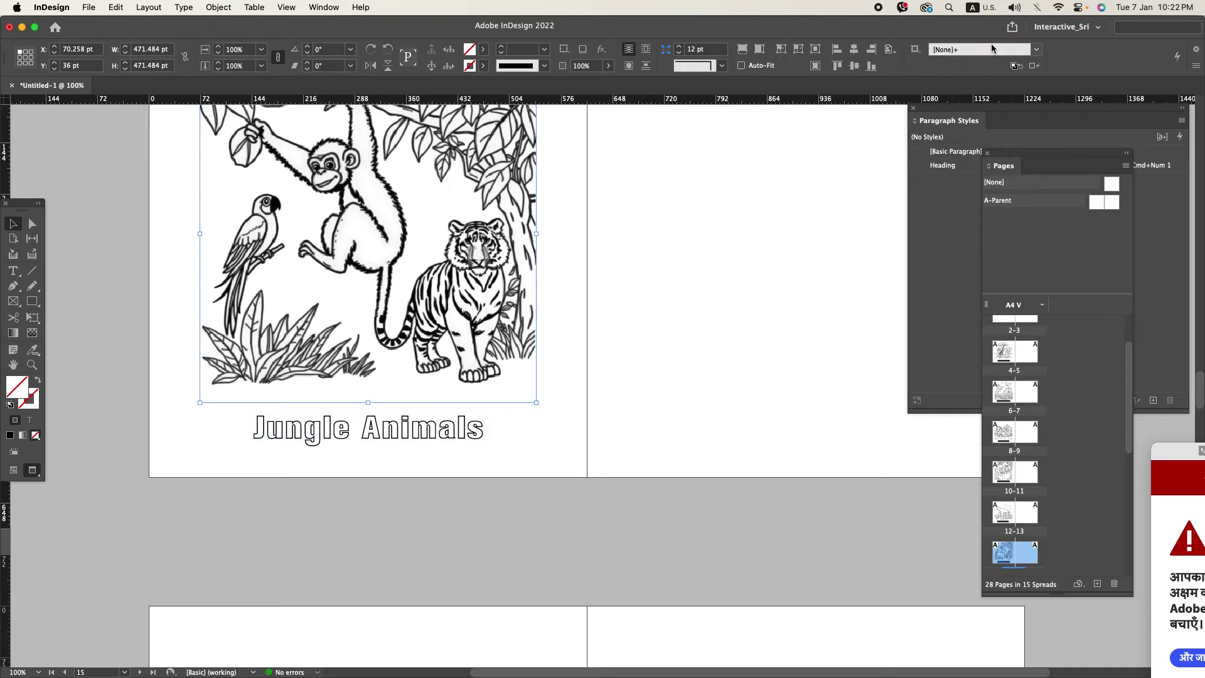
click(521, 432)
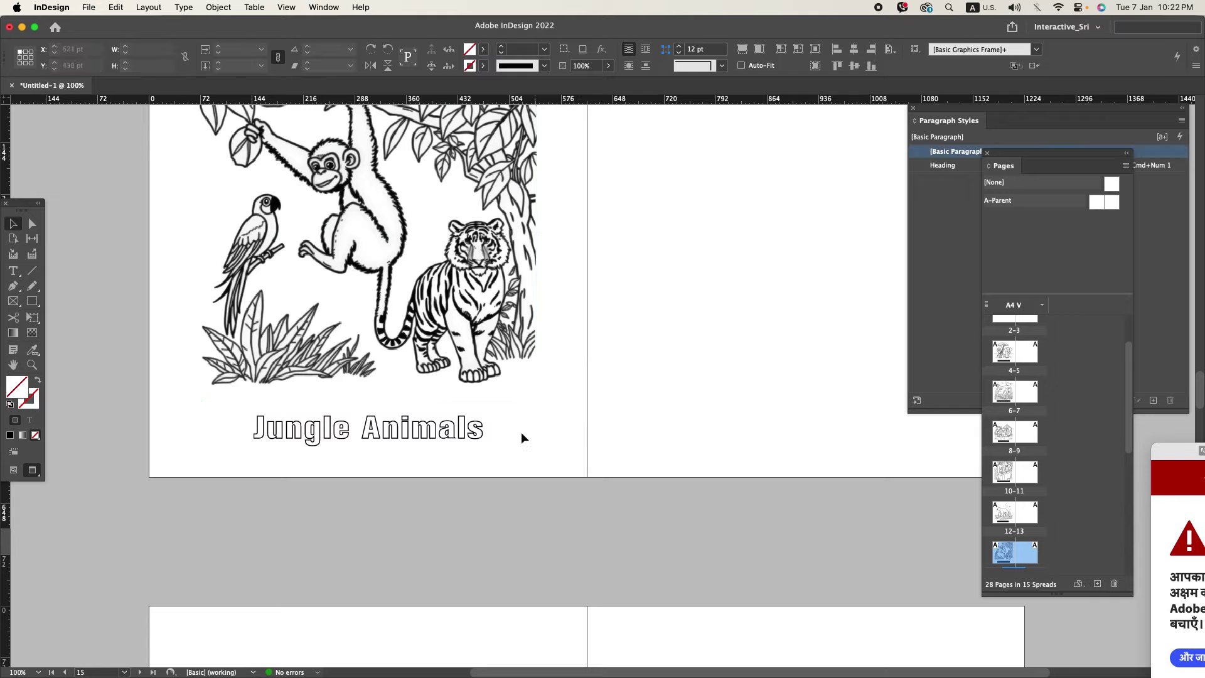
- Copy the jungle picture and its title from page 14 and paste them in place on page 16
shift+click(480, 301)
scroll(479, 301, down, 5)
scroll(479, 299, down, 3)
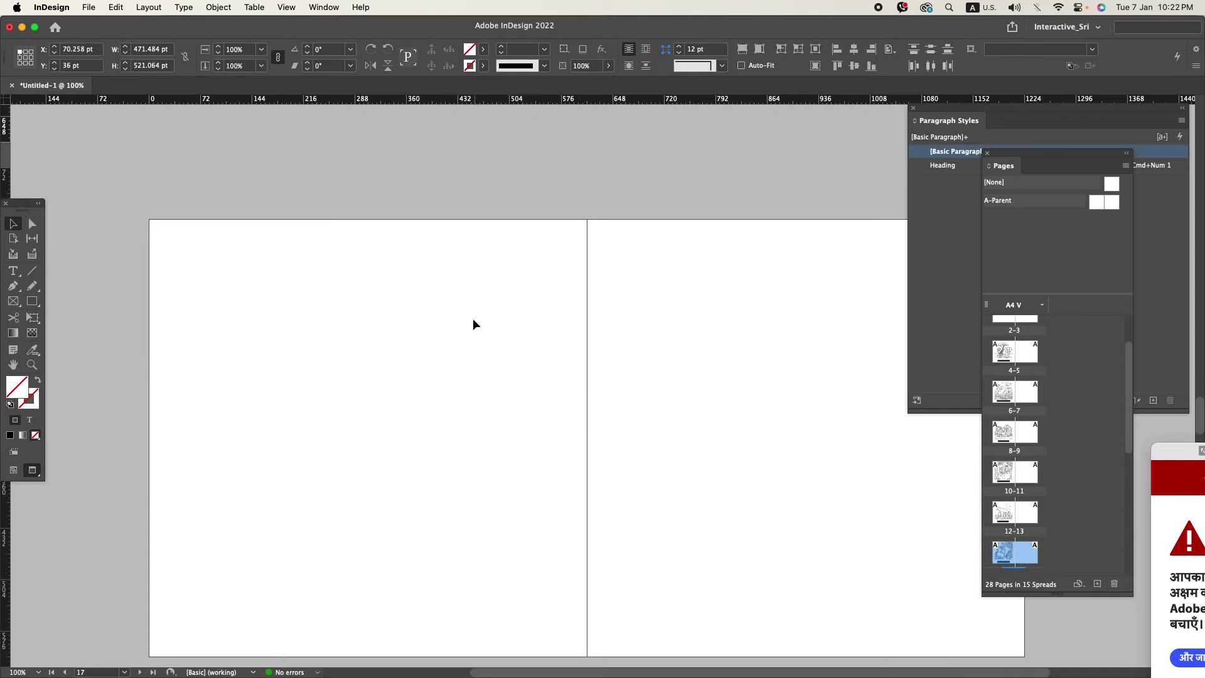
right_click(472, 319)
click(499, 339)
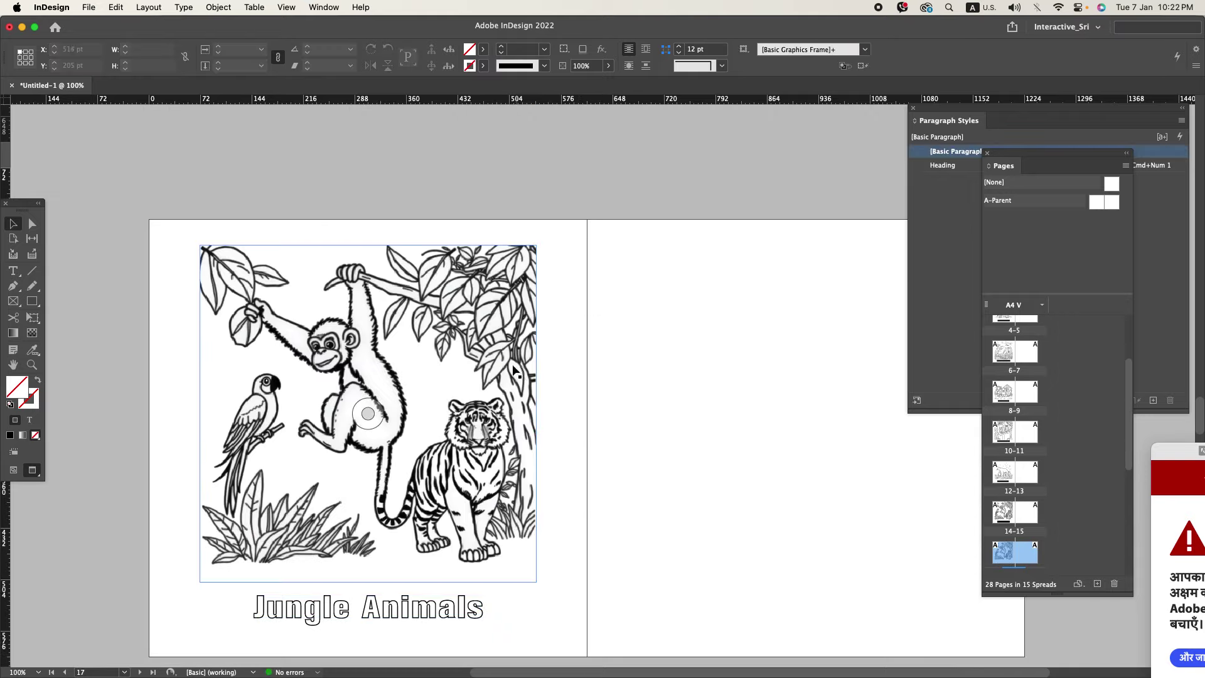
- Replace the picture on page 16 with "7. Endangered Species.png" from the Link folder
key(super+Tab)
key(super+Tab)
drag(433, 246, 433, 376)
key(super+Tab)
scroll(431, 375, down, 4)
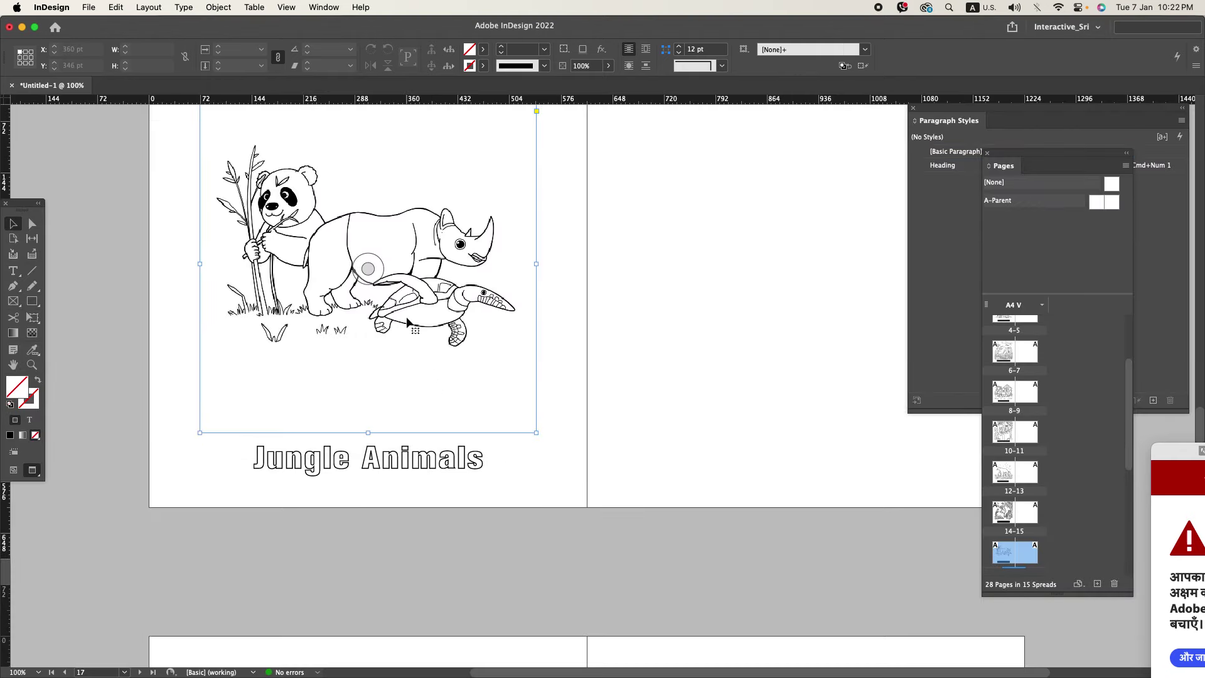
- Crop the empty space below and above the animals by shortening the picture frame on page 16
click(406, 339)
drag(370, 432, 369, 353)
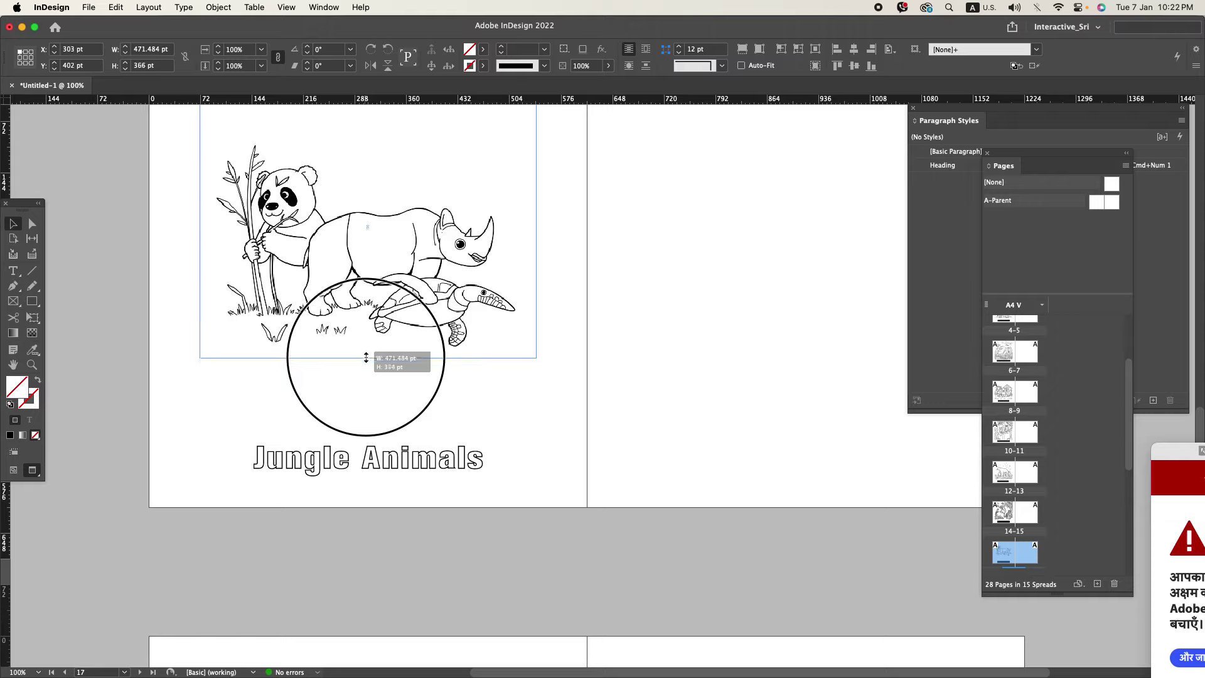
scroll(382, 351, up, 2)
drag(367, 140, 364, 184)
click(627, 316)
- Show the margin guides and enlarge the endangered species picture with its frame to the full 540 pt width between the margins
key(w)
click(415, 361)
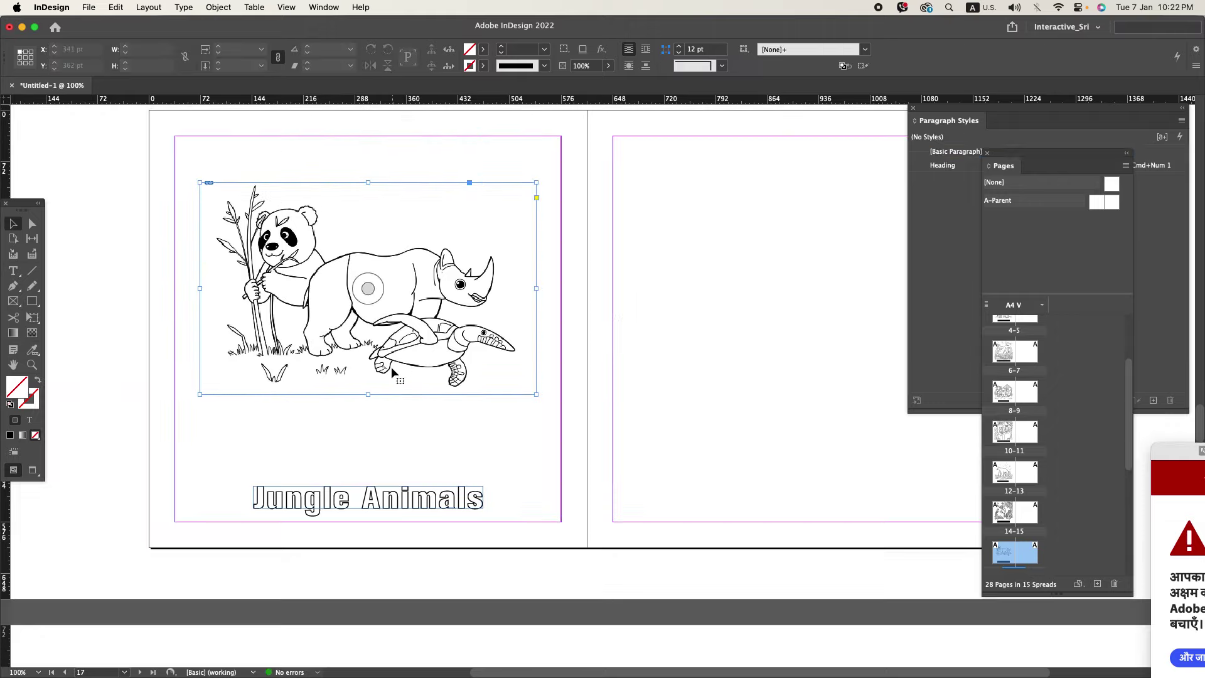
drag(368, 395, 366, 427)
mouse_move(173, 305)
mouse_down()
mouse_move(188, 305)
mouse_move(175, 304)
mouse_up()
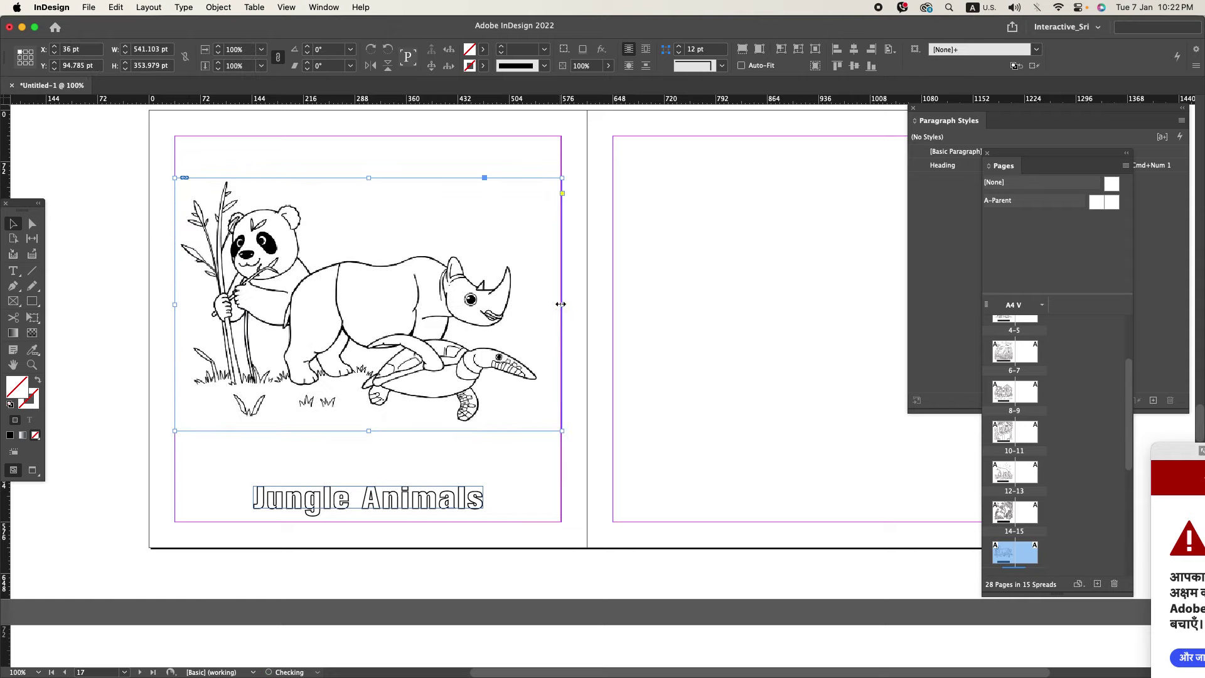
mouse_move(560, 304)
mouse_down()
mouse_move(542, 306)
mouse_move(561, 306)
mouse_up()
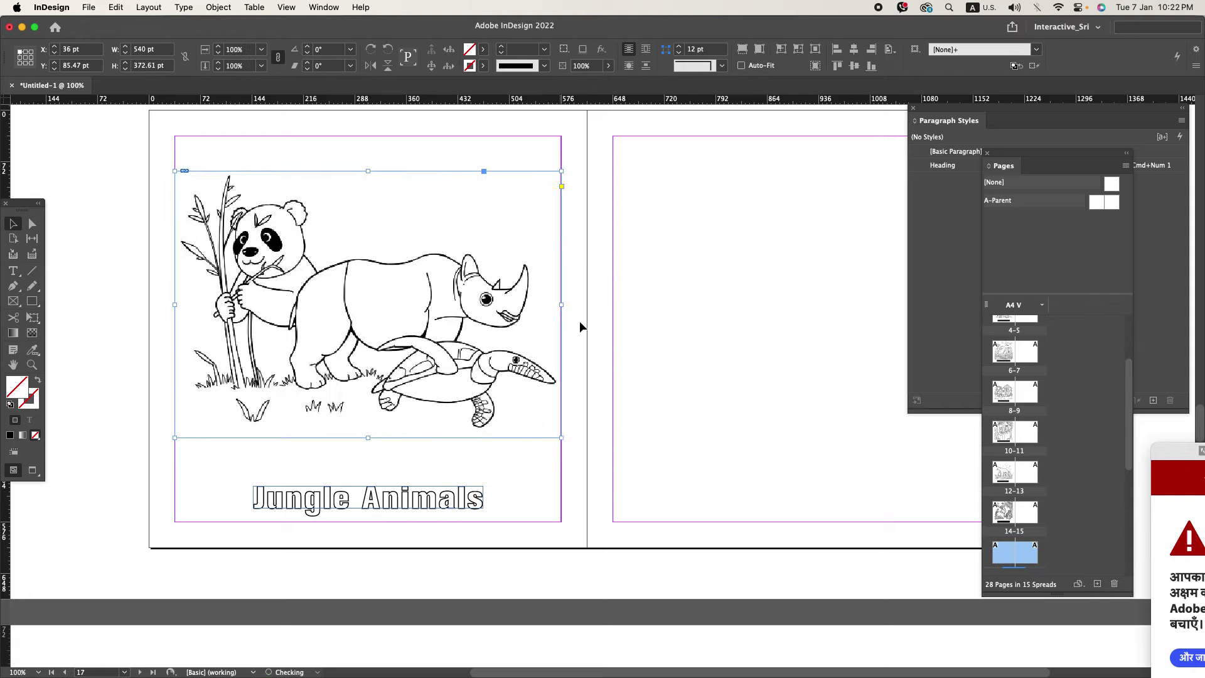
click(855, 66)
key(super+z)
click(600, 229)
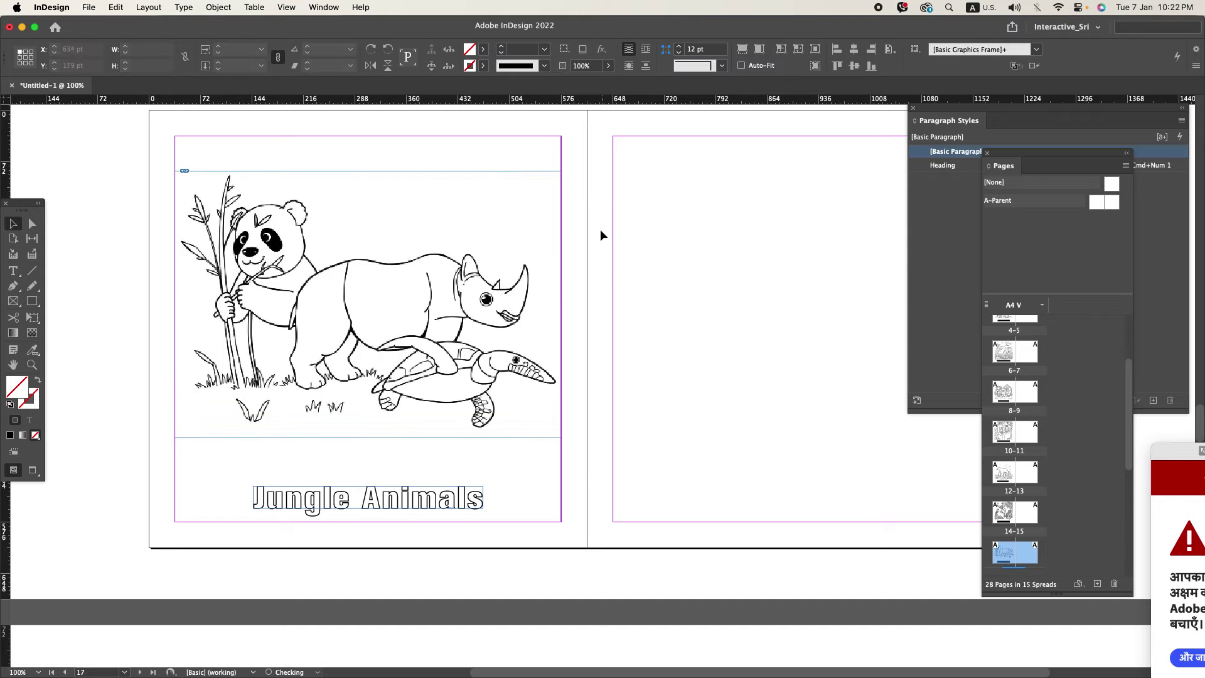
key(super+Tab)
key(super+Tab)
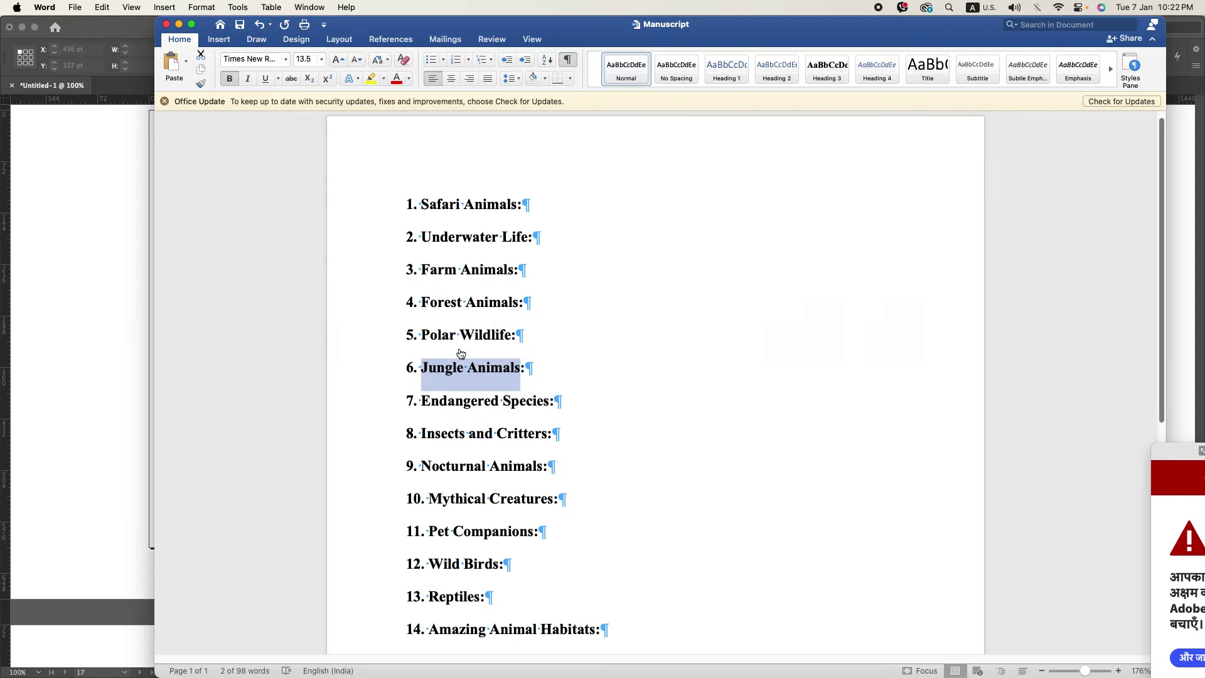
key(super+Tab)
click(446, 377)
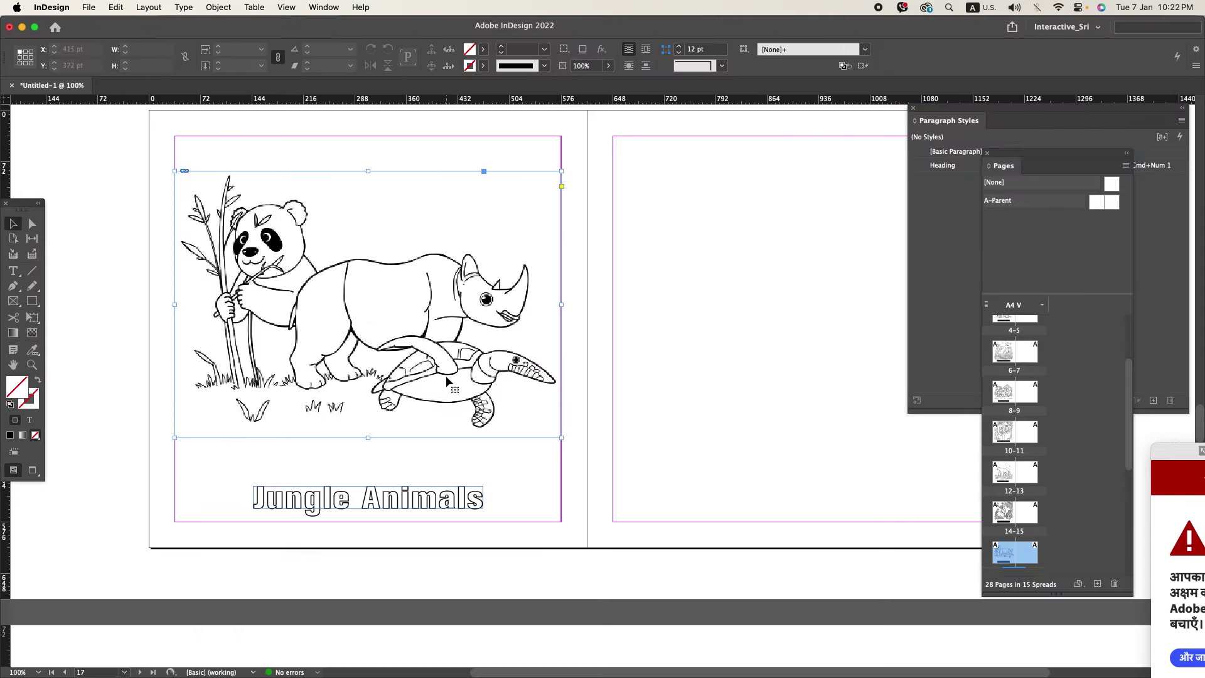
key(super+shift+d)
key(super+shift+d)
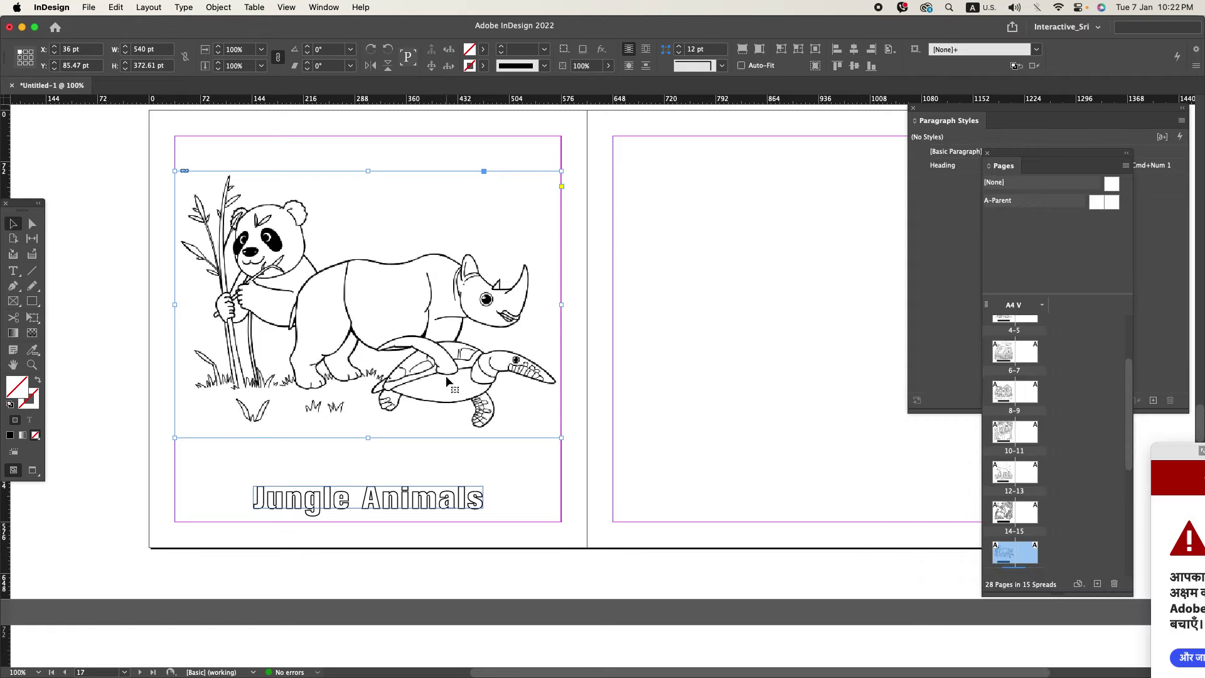
- Replace the title on page 16 with "Endangered Species" copied from the Word manuscript
key(super+Tab)
drag(458, 393, 516, 397)
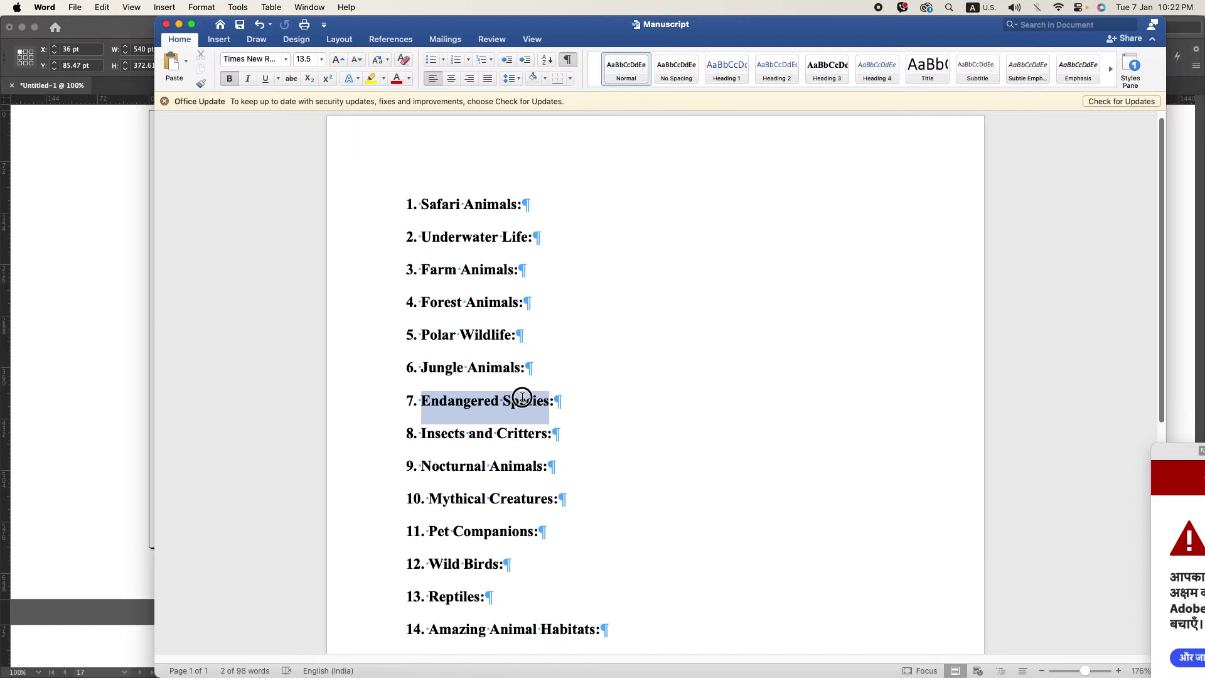
key(super+c)
key(super+Tab)
double_click(339, 498)
key(super+a)
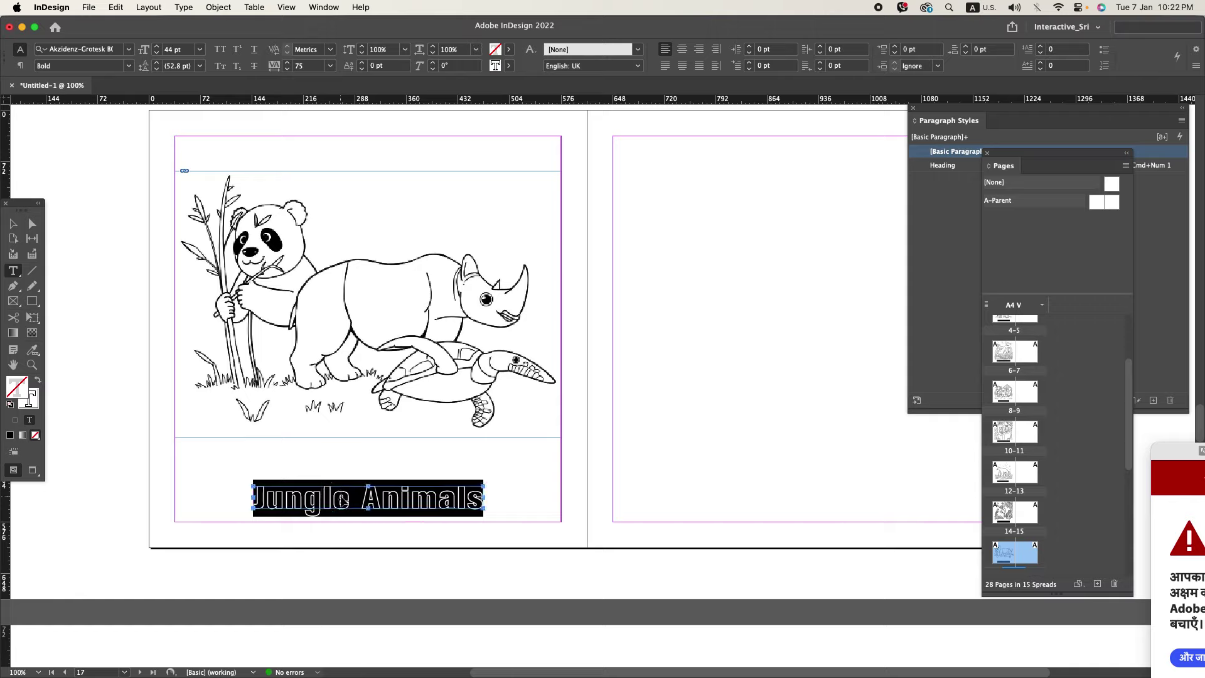
key(super+v)
- Widen the title frame on page 16 on both sides to 523 pt so "Endangered Species" fits on one line, and preview the page
click(14, 224)
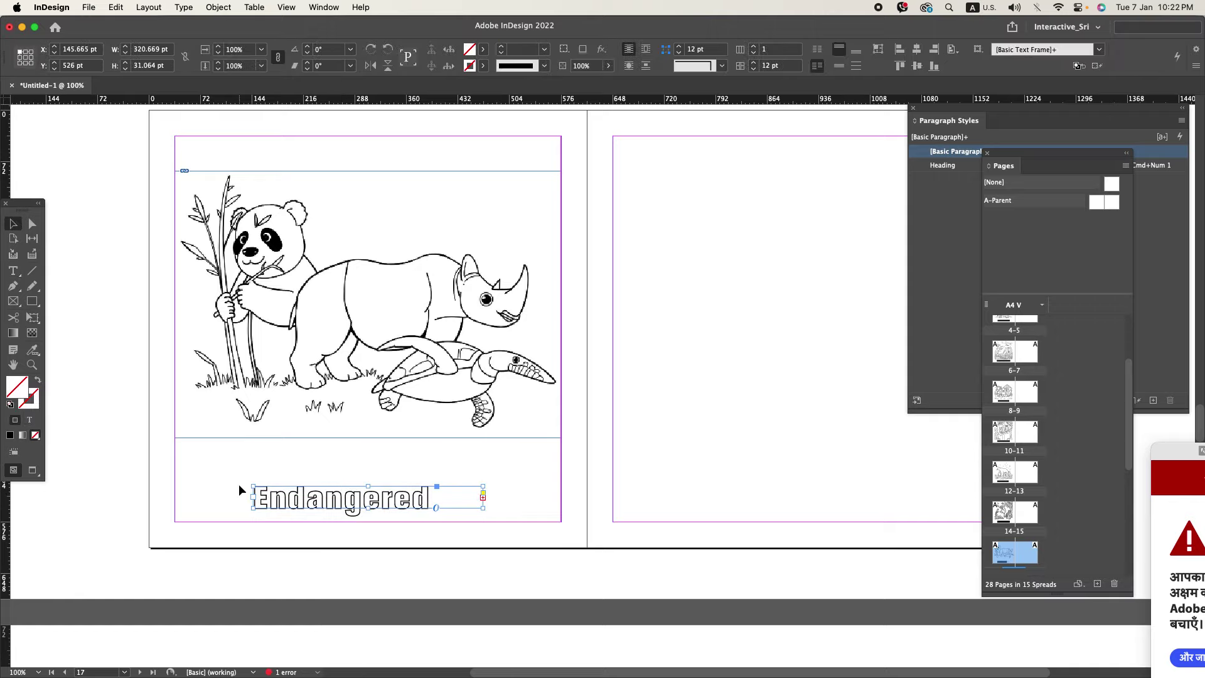
drag(252, 498, 184, 498)
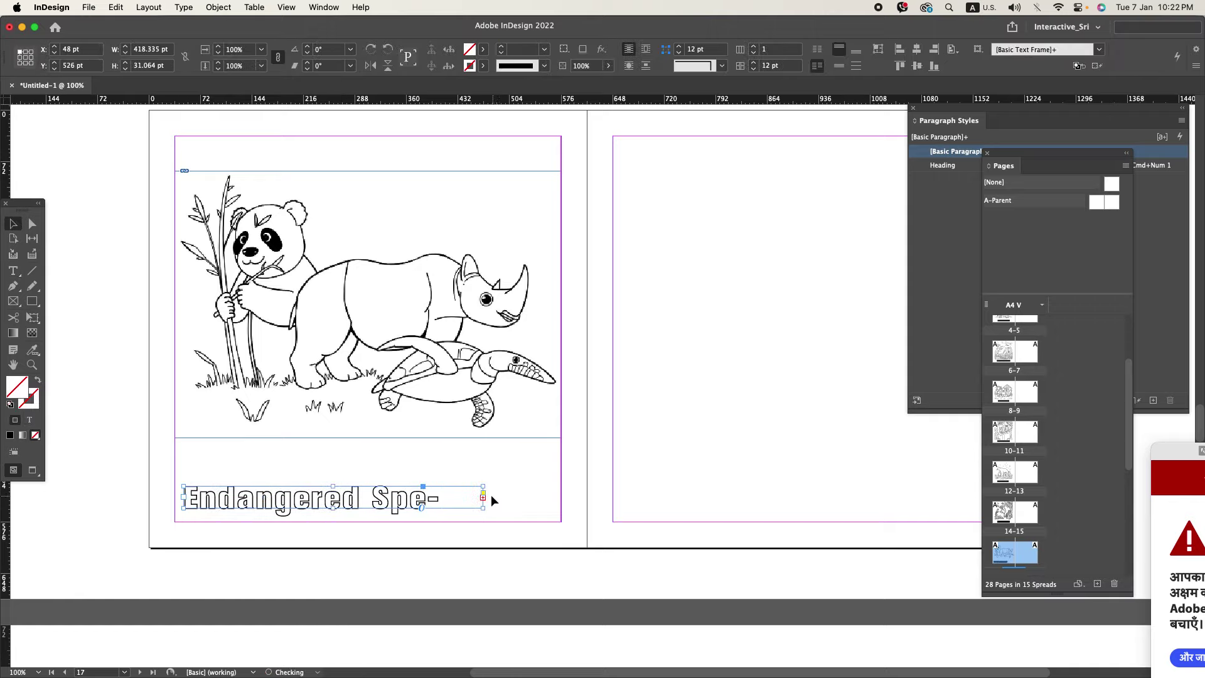
drag(483, 497, 558, 504)
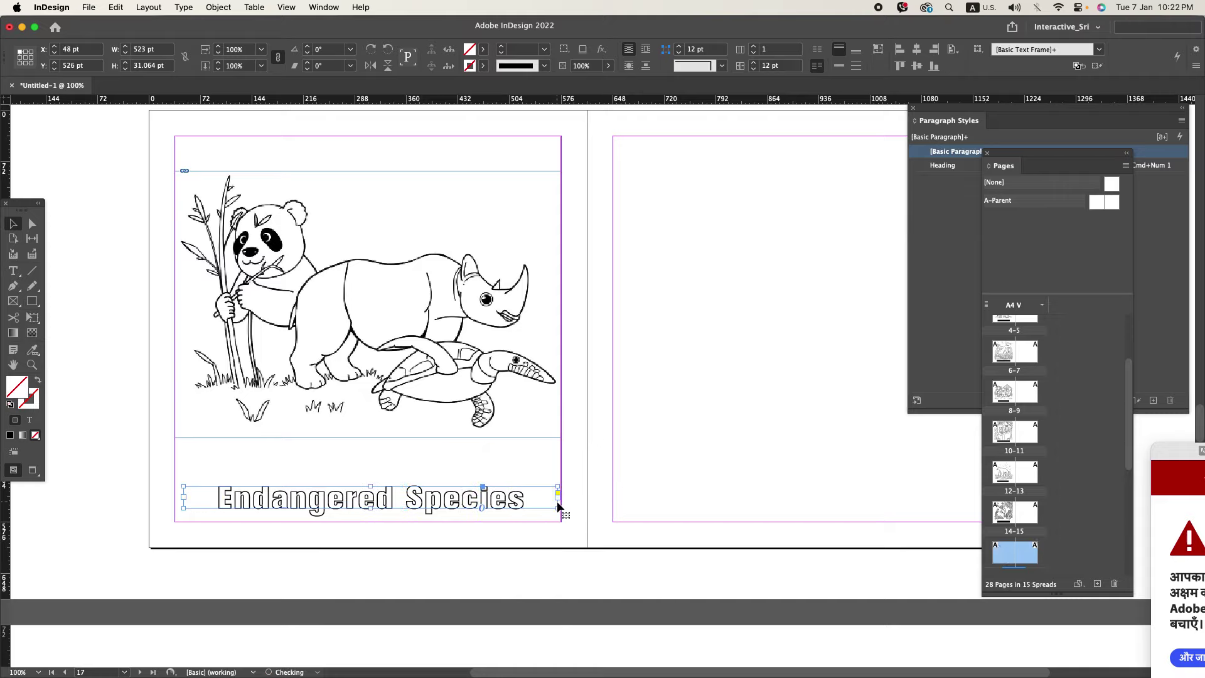
click(532, 535)
key(w)
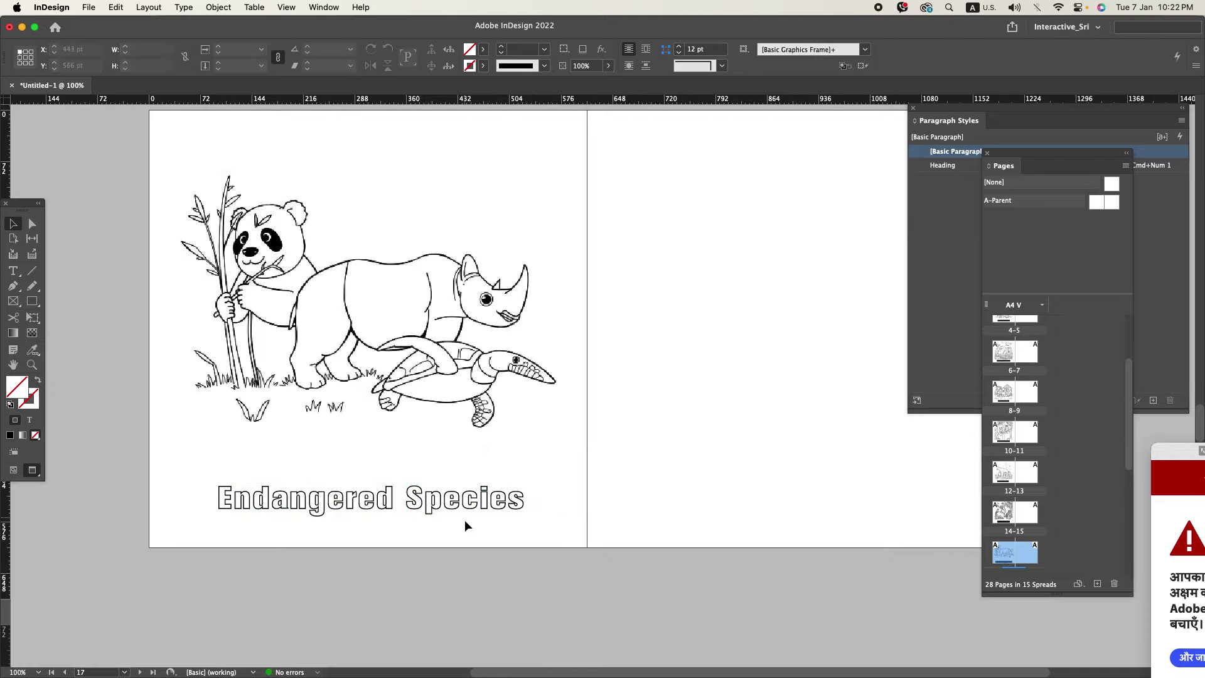
key(w)
- Copy the endangered species picture and its title from page 16 and paste them in place on page 18
click(389, 405)
scroll(387, 408, down, 10)
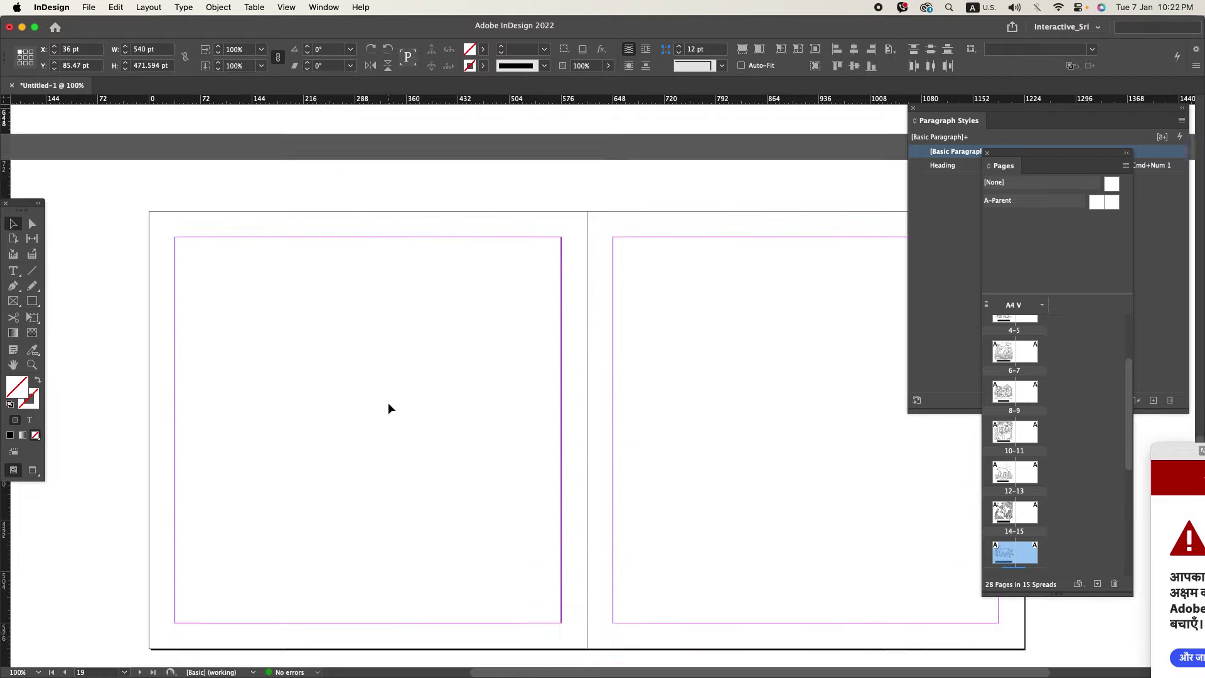
scroll(376, 377, down, 3)
right_click(361, 334)
click(381, 358)
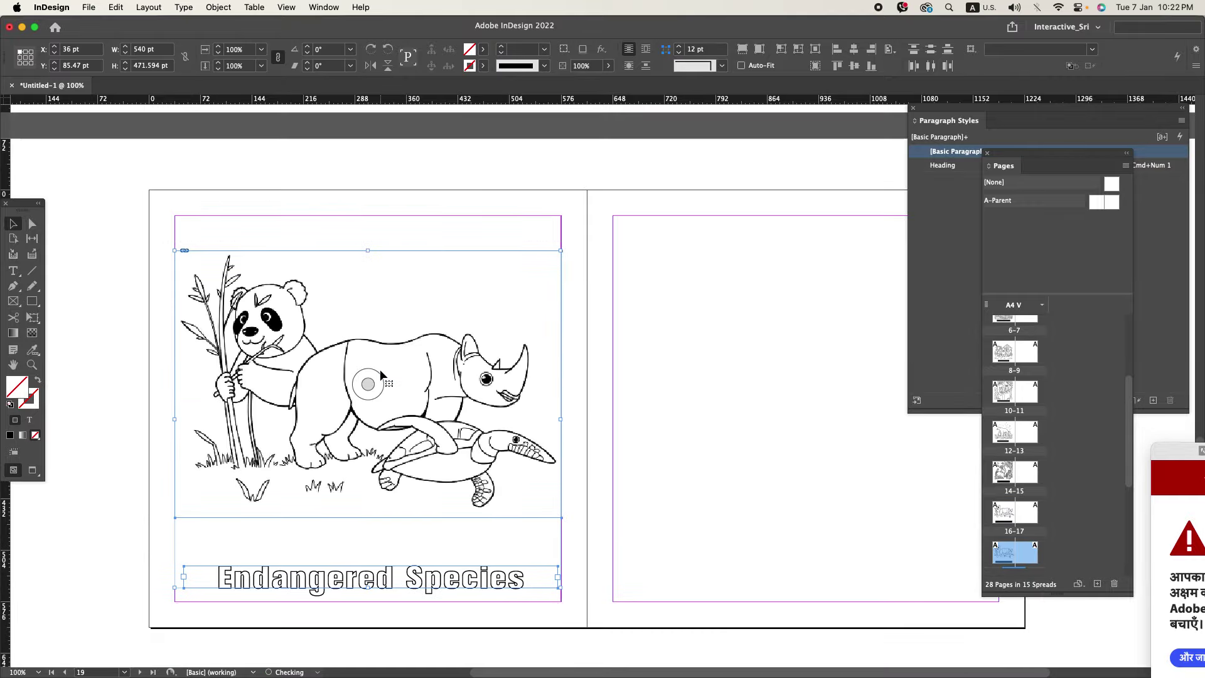
- Replace the picture on page 18 with "8. Insects and Critters.png" from the Link folder, fitted proportionally in its frame
key(super+Tab)
key(super+Tab)
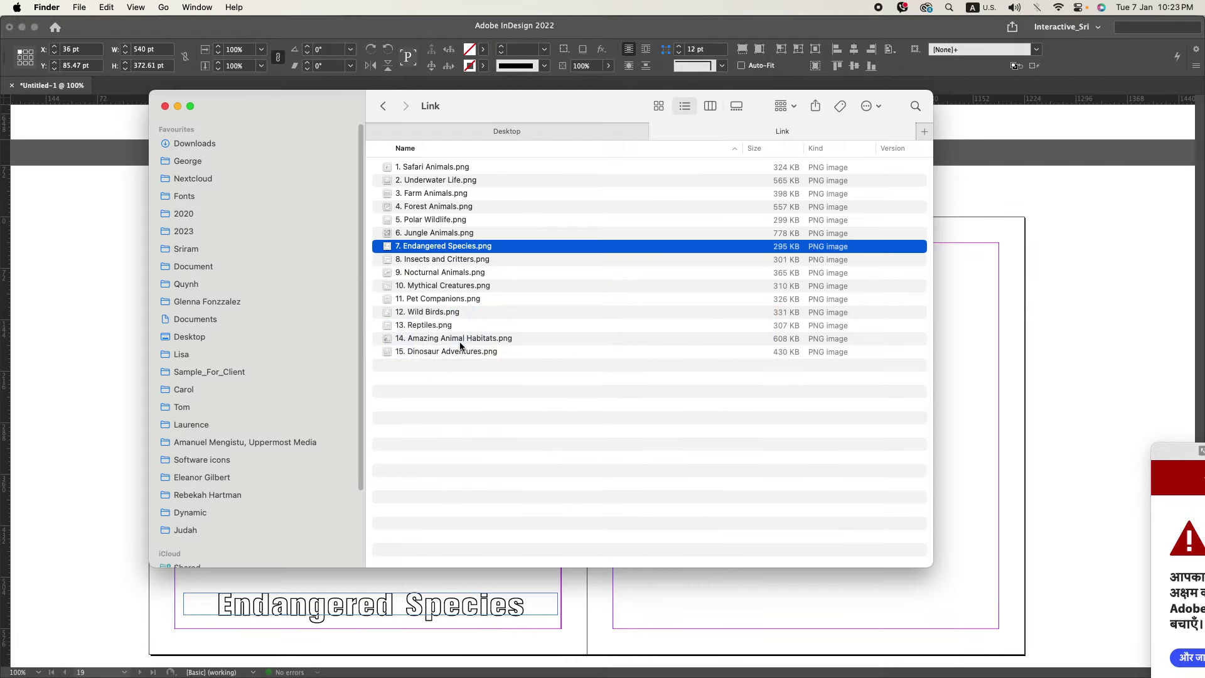
drag(438, 260, 437, 366)
scroll(437, 366, down, 1)
key(super+alt+shift+e)
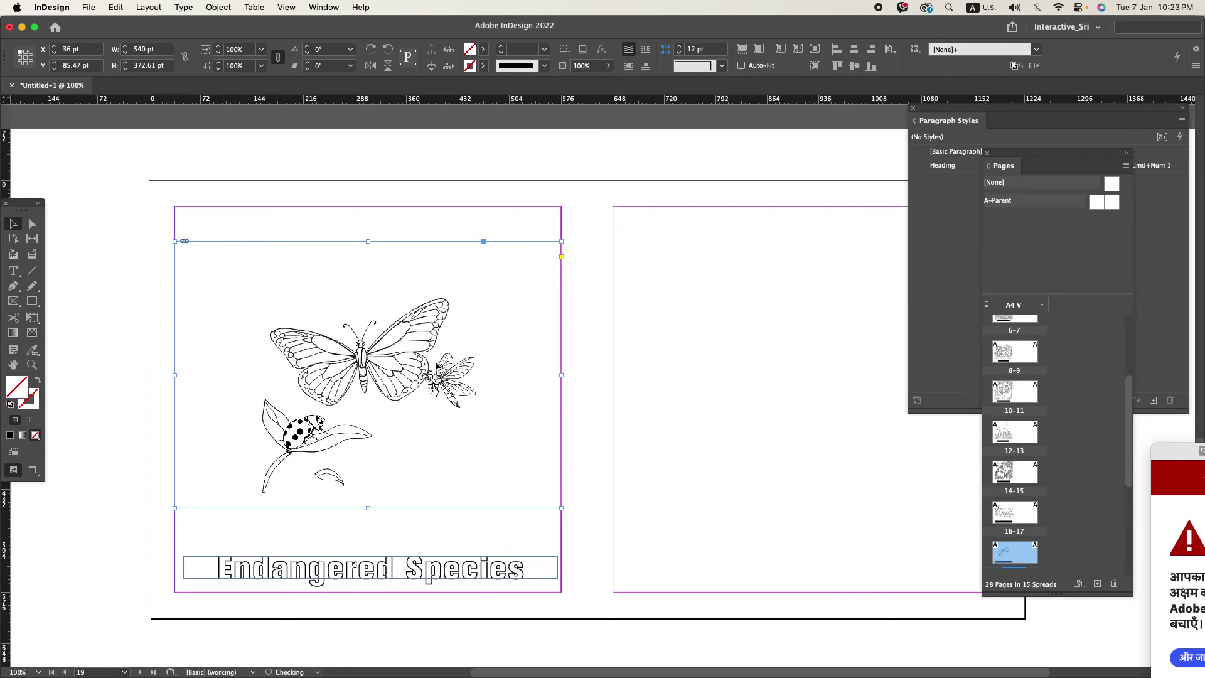
- Fit the frame on page 18 to the insect picture, crop it close to the artwork, and enlarge the picture above the title
key(super+alt+c)
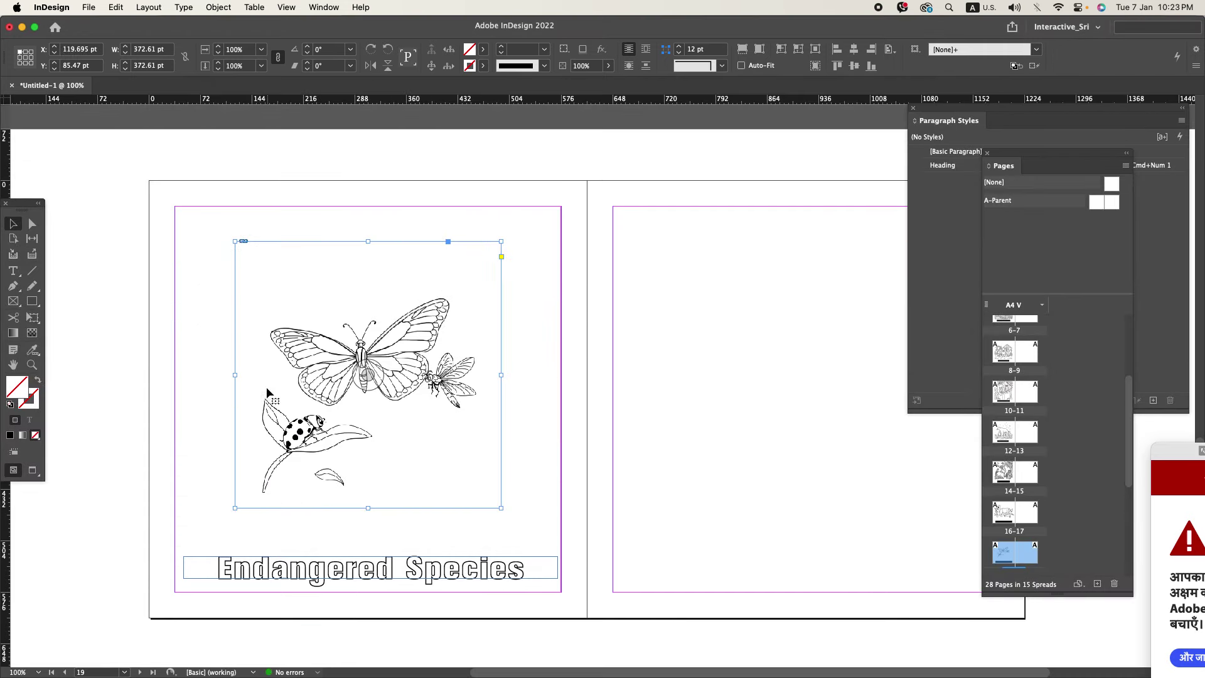
drag(237, 378, 254, 378)
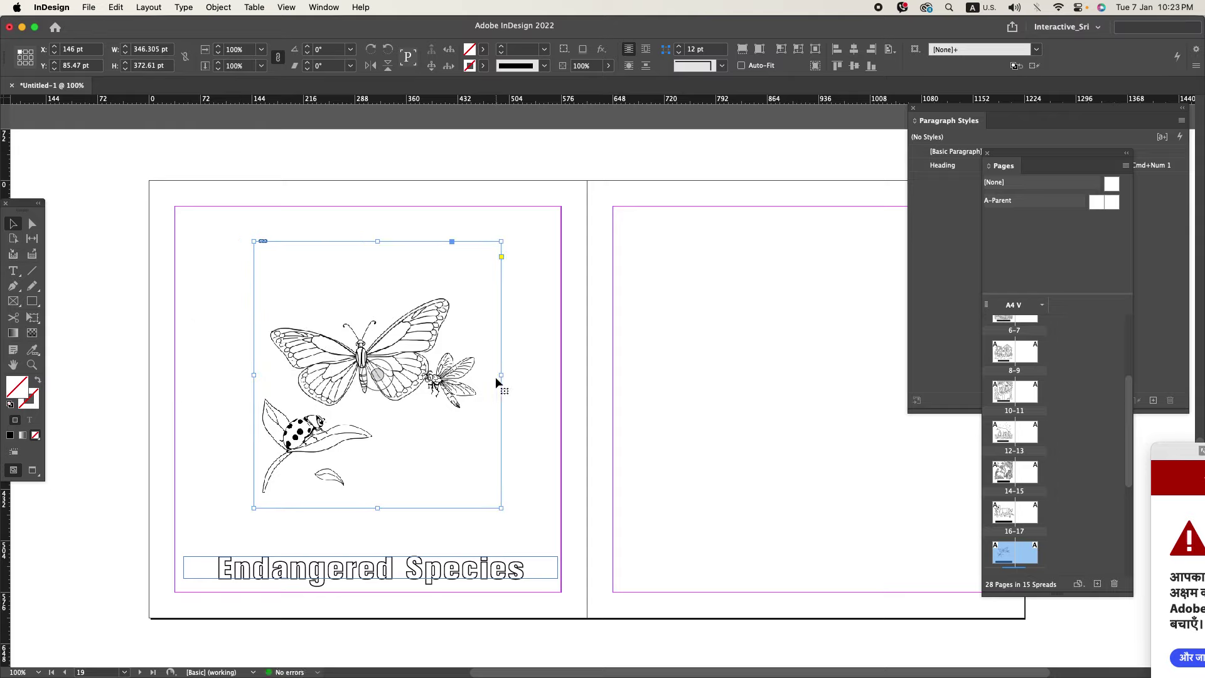
drag(488, 378, 480, 377)
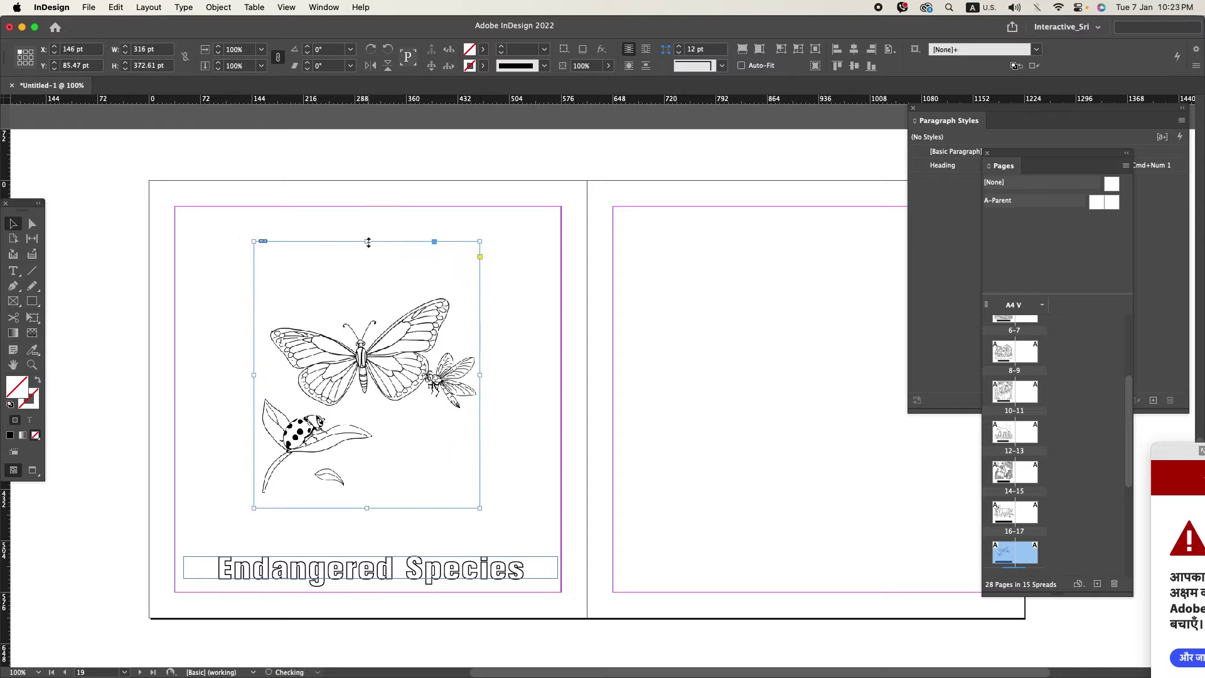
drag(367, 241, 368, 208)
drag(366, 509, 408, 495)
click(659, 552)
- Replace the title on page 18 with "Insects and Critters" copied from the Word manuscript
key(super+Tab)
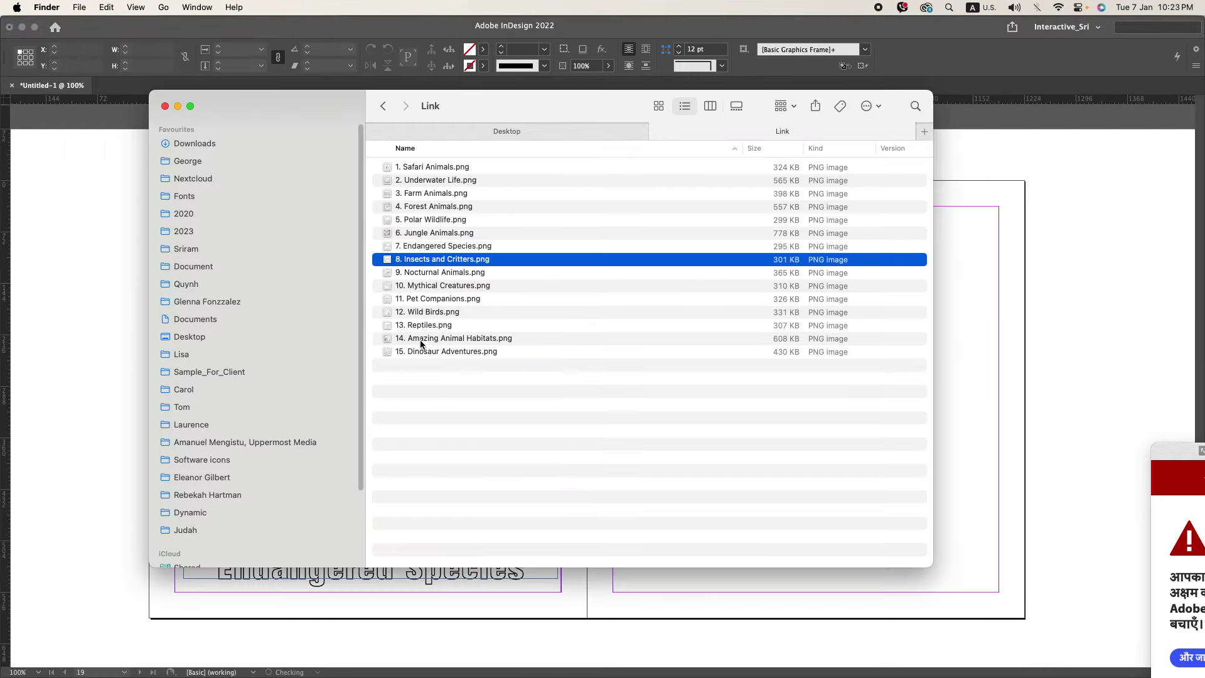
key(super+Tab)
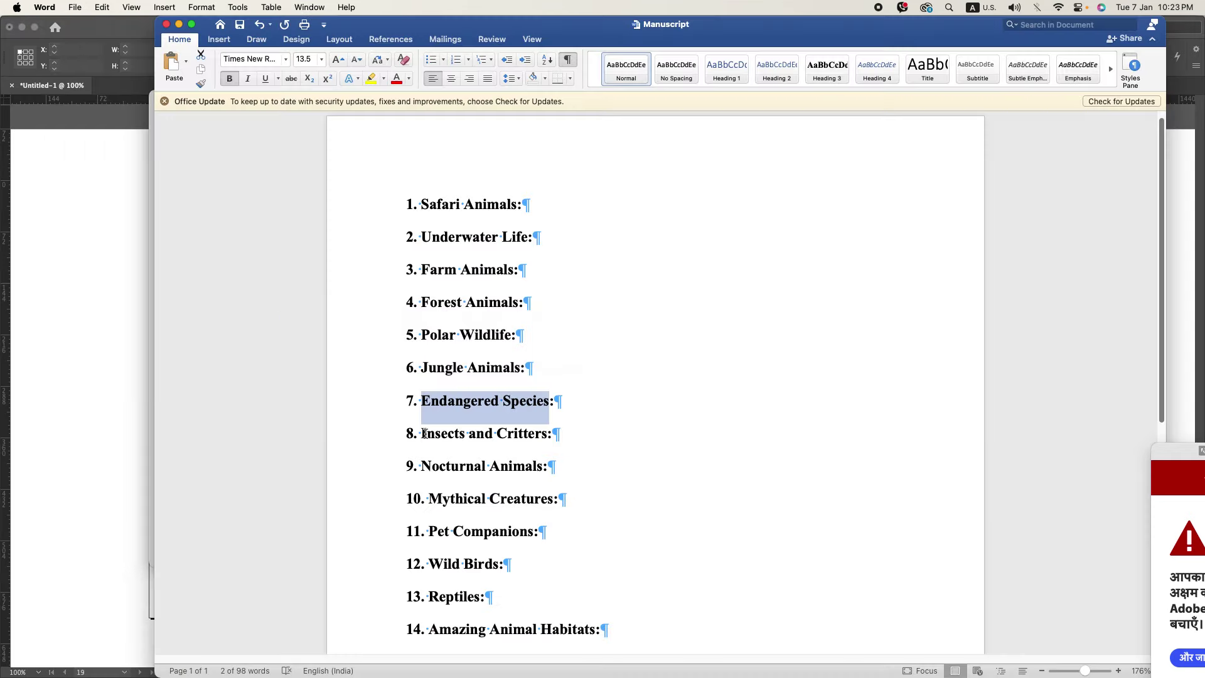
click(440, 433)
drag(440, 433, 509, 436)
key(super+c)
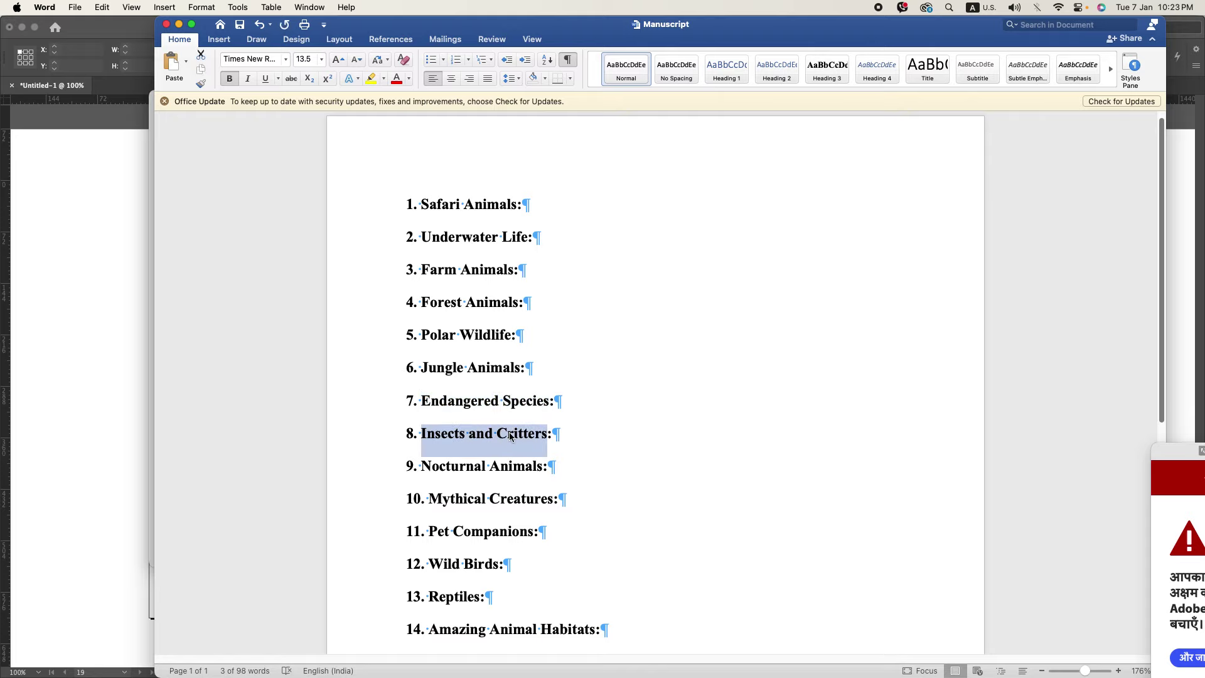
key(super+Tab)
key(super+Tab)
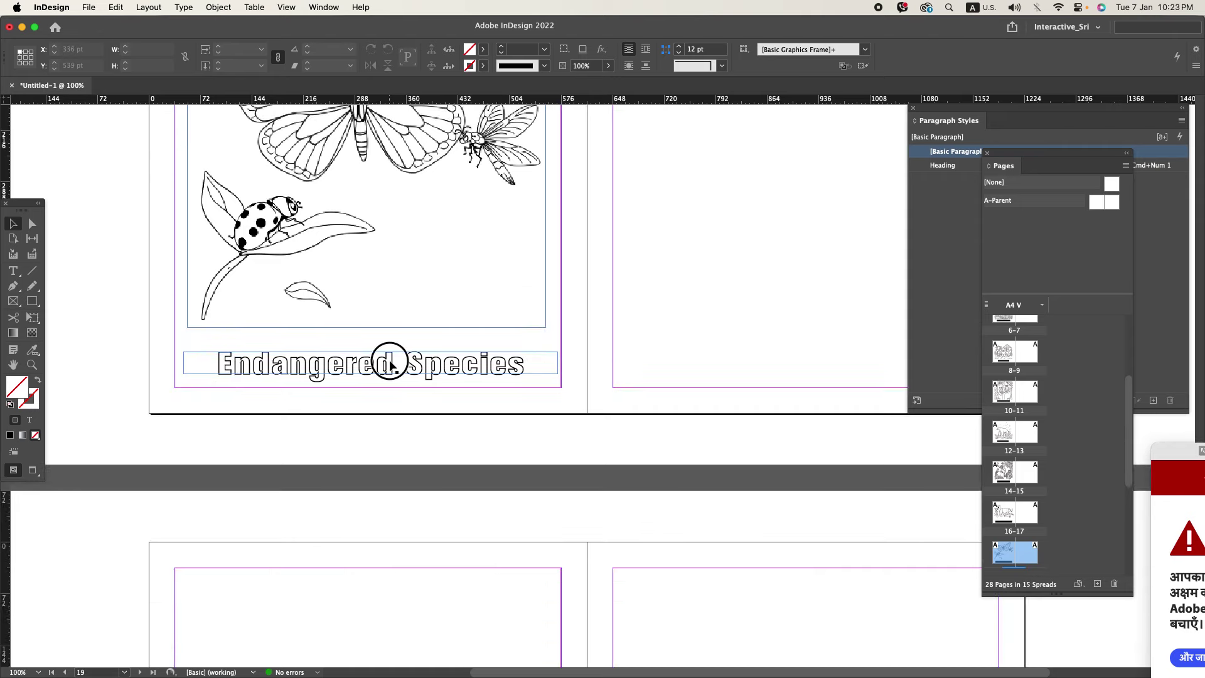
triple_click(389, 365)
key(super+v)
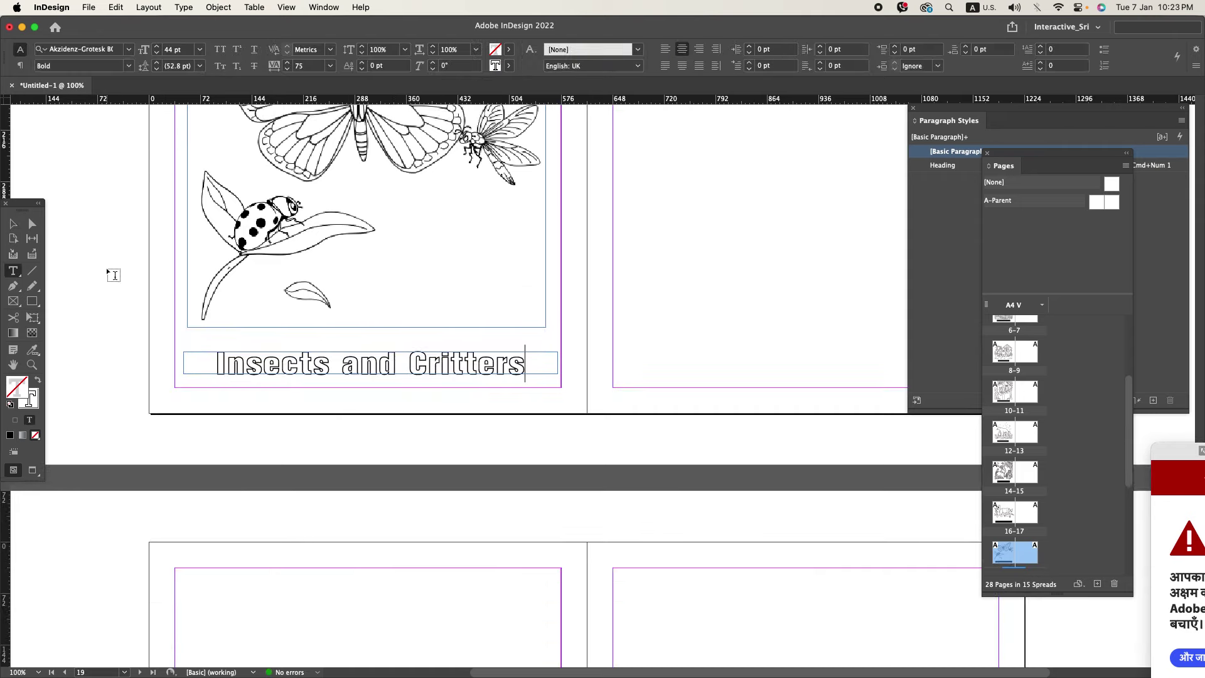
key(Escape)
click(75, 251)
key(super+s)
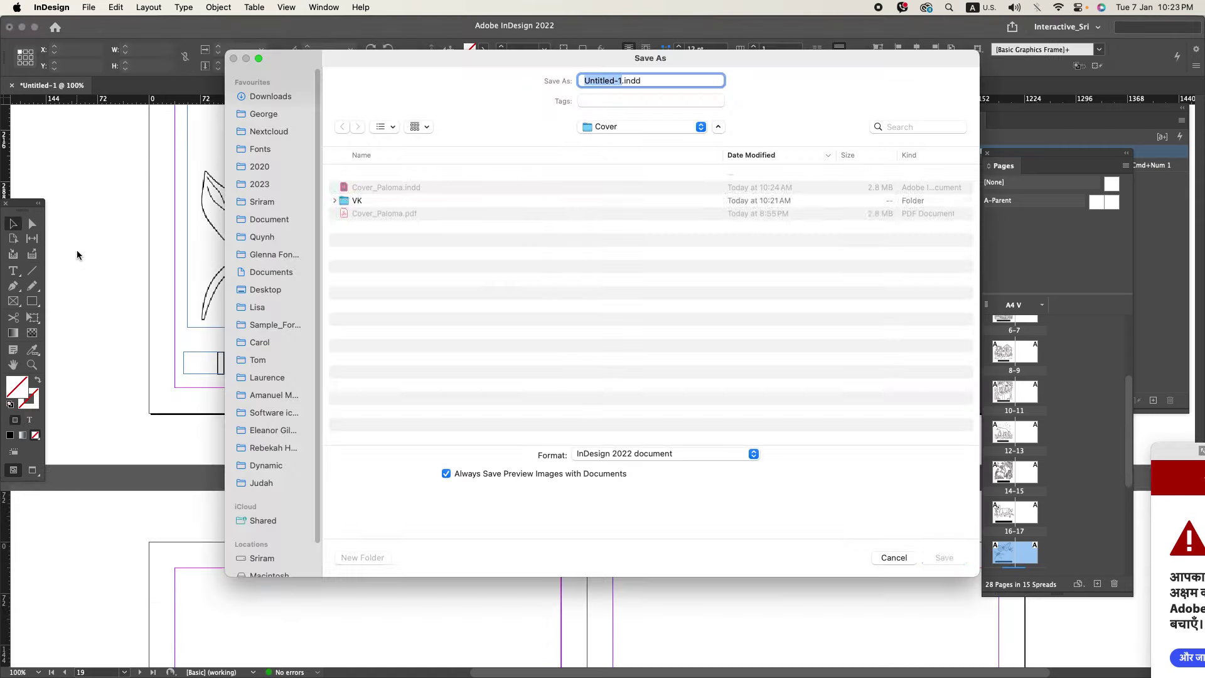
key(Escape)
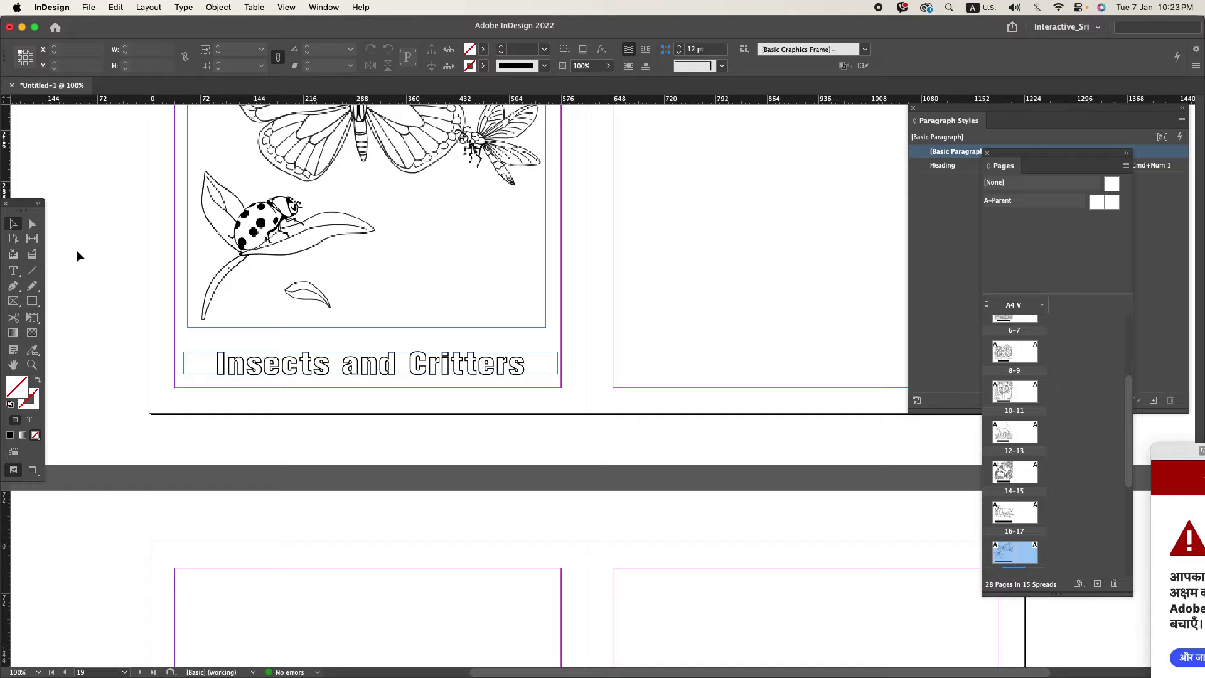
- Copy the insect picture and its title from page 18 and paste them in place on page 20
scroll(205, 387, down, 3)
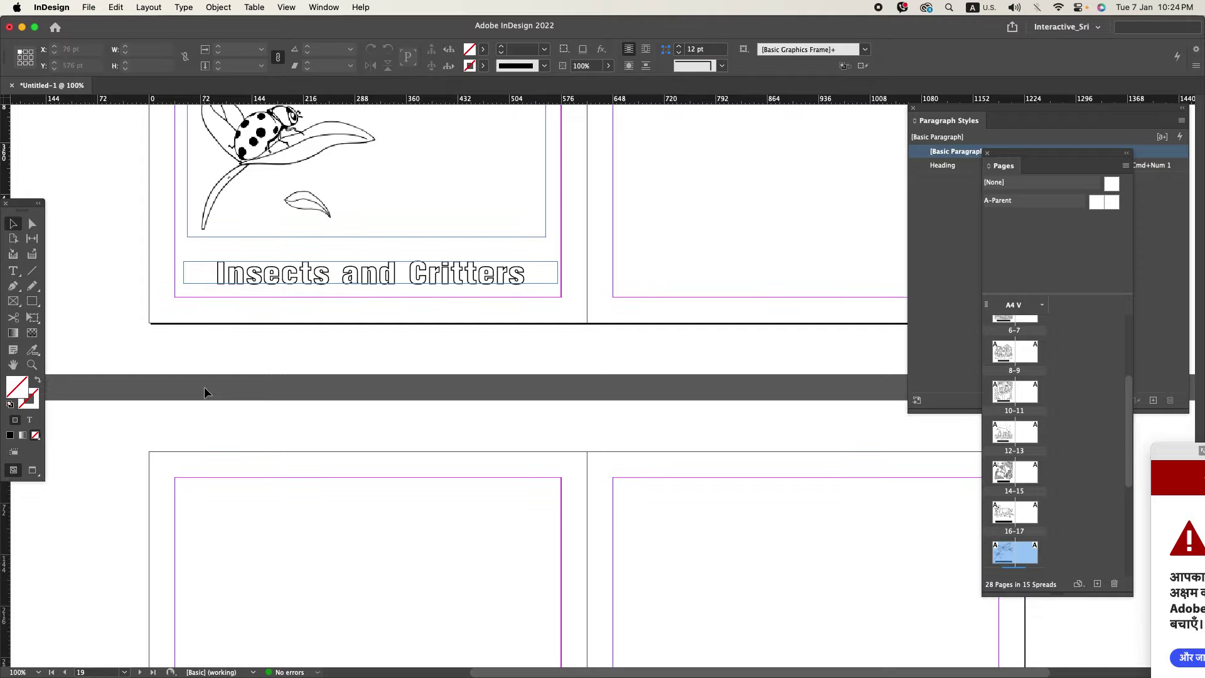
scroll(205, 393, up, 1)
key(super+Tab)
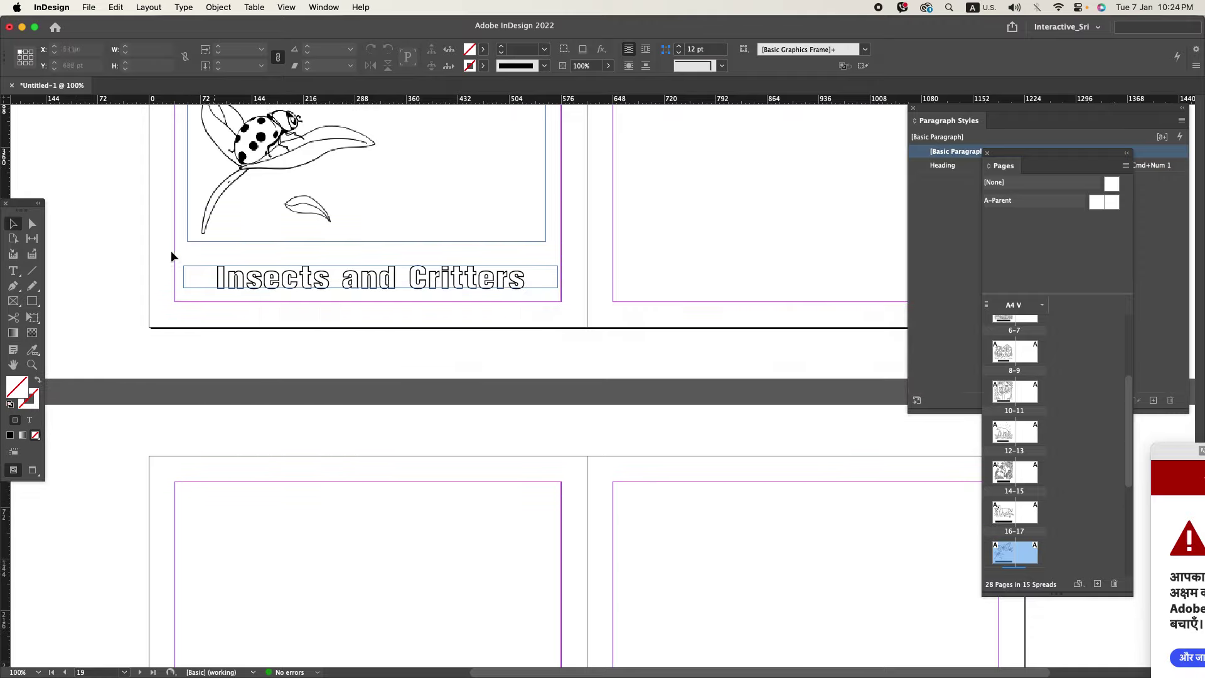
drag(150, 194, 354, 304)
scroll(334, 328, up, 6)
scroll(334, 328, down, 5)
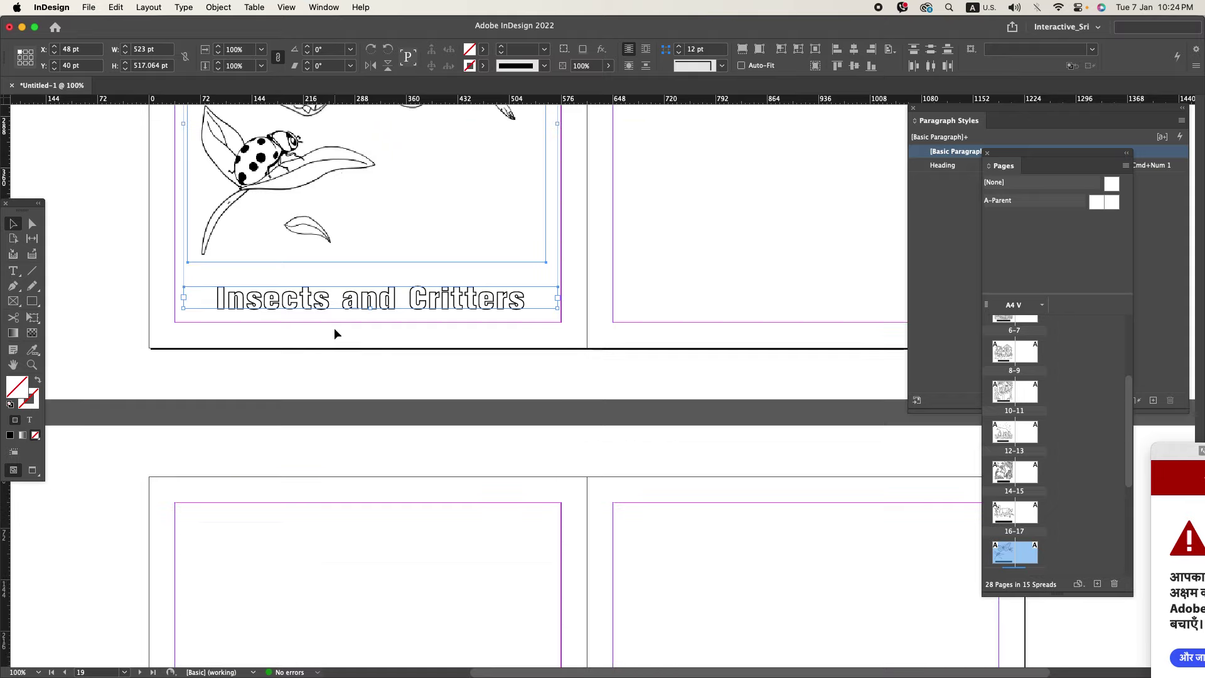
scroll(332, 330, down, 15)
scroll(329, 332, up, 5)
right_click(318, 307)
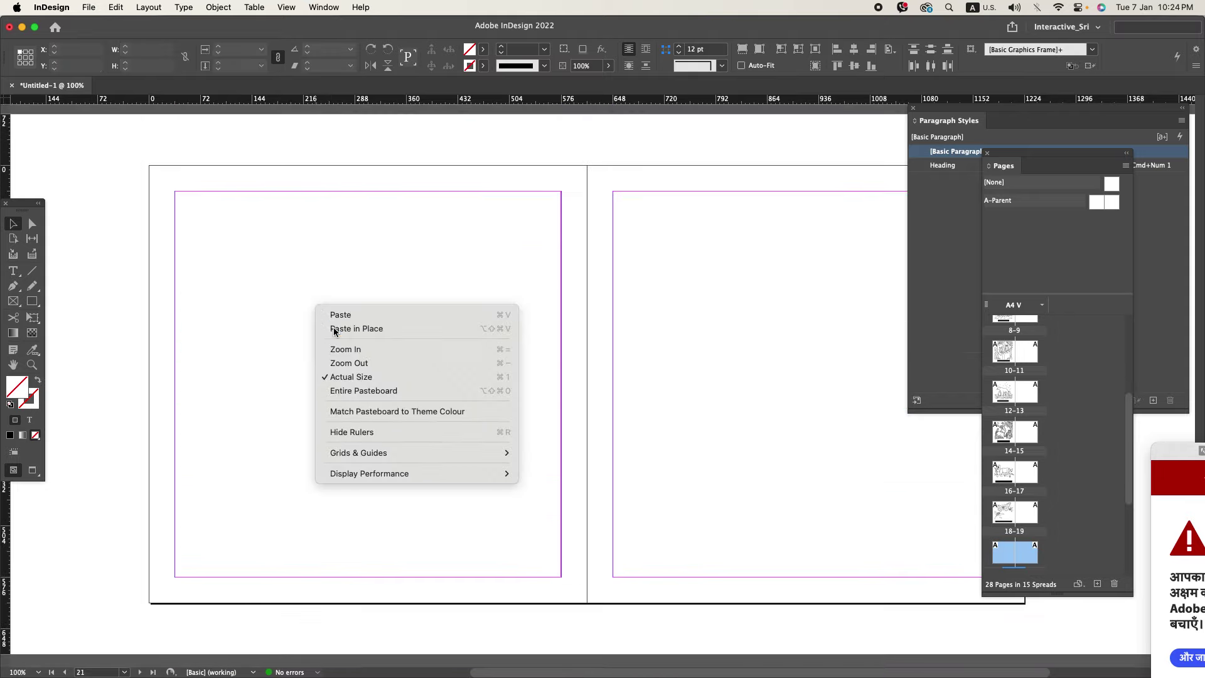
click(334, 329)
- Replace the picture on page 20 with "9. Nocturnal Animals.png" from the Link folder
key(super+Tab)
key(super+Tab)
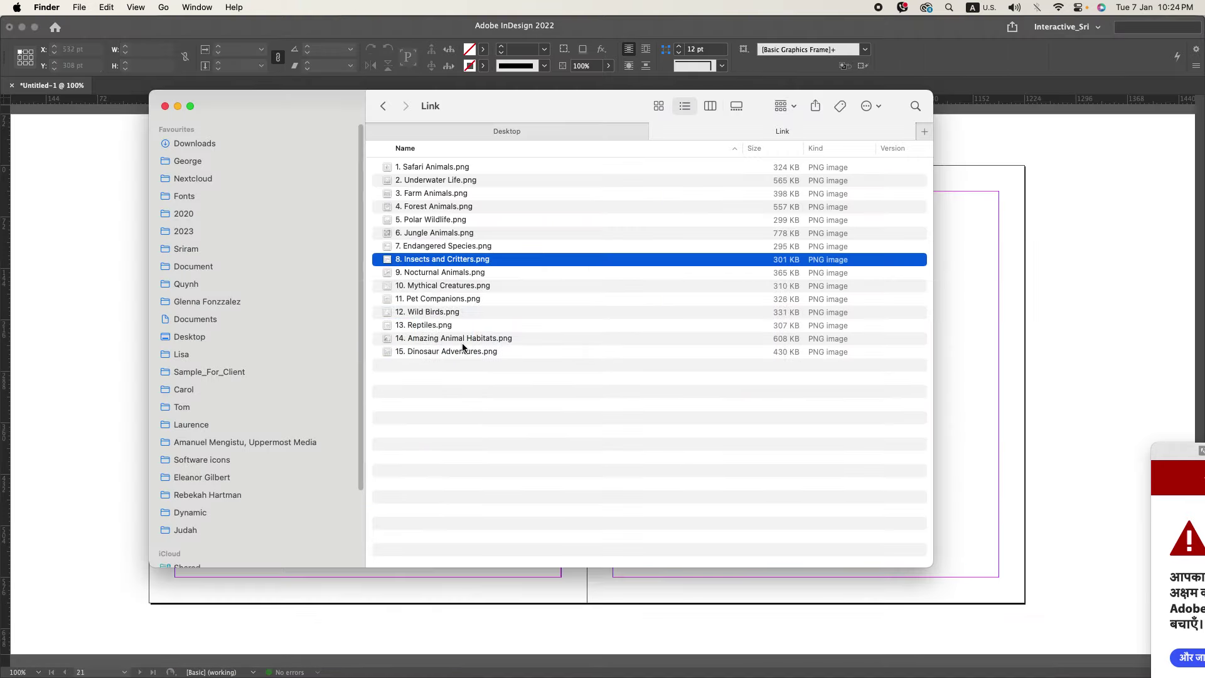
drag(412, 272, 422, 322)
key(super+Tab)
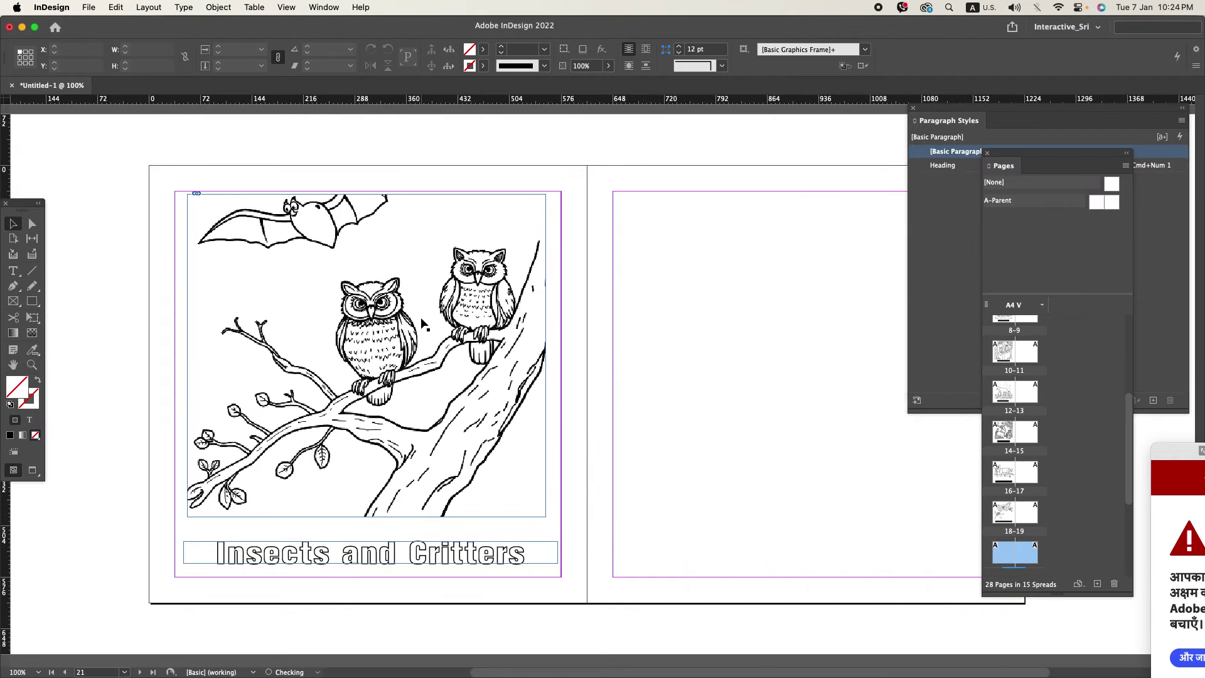
- Fit the nocturnal animals picture proportionally on page 20 and fit its frame to the content
click(402, 364)
drag(401, 364, 399, 363)
key(super+alt+shift+e)
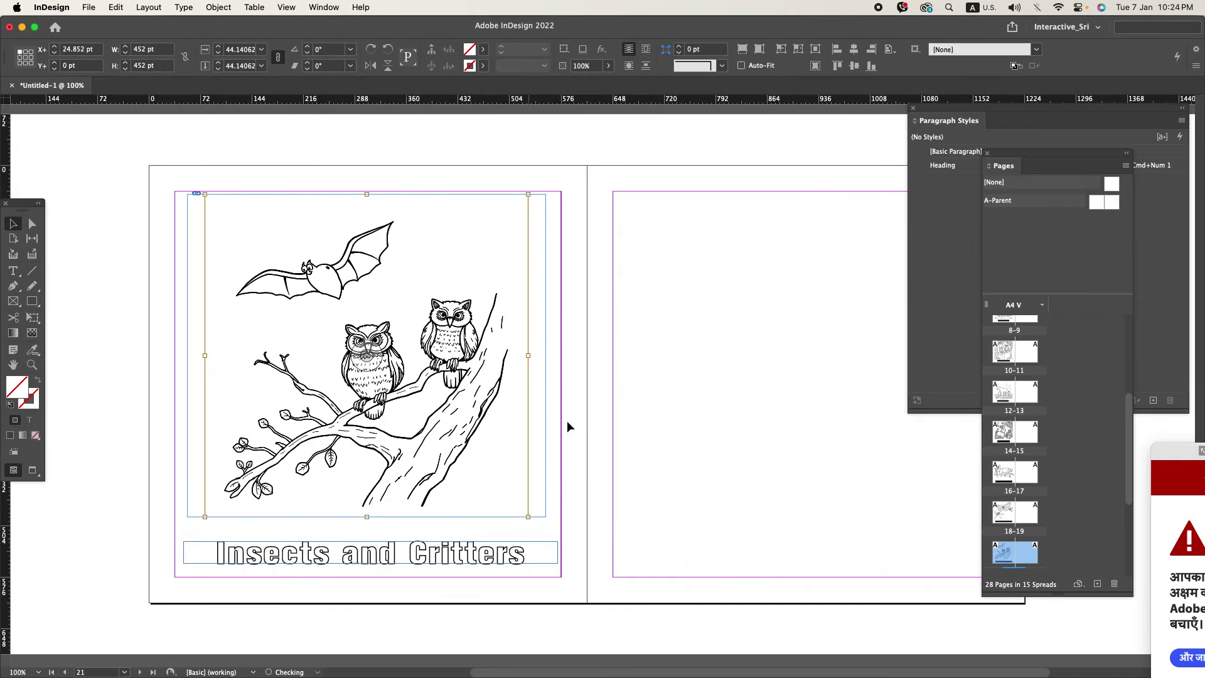
click(610, 437)
click(512, 425)
key(super+alt+c)
click(628, 460)
- Replace the title on page 20 with "Nocturnal Animals" copied from the Word manuscript and move the title slightly up
key(super+Tab)
key(Tab)
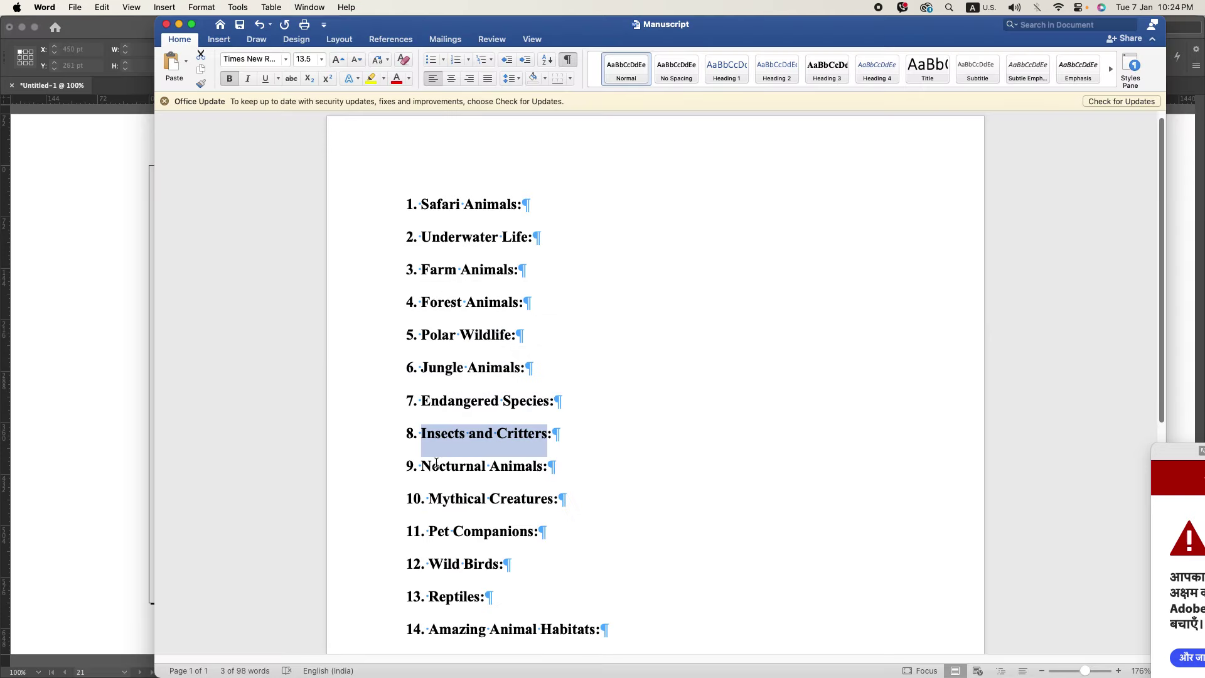
drag(436, 464, 499, 463)
key(super+c)
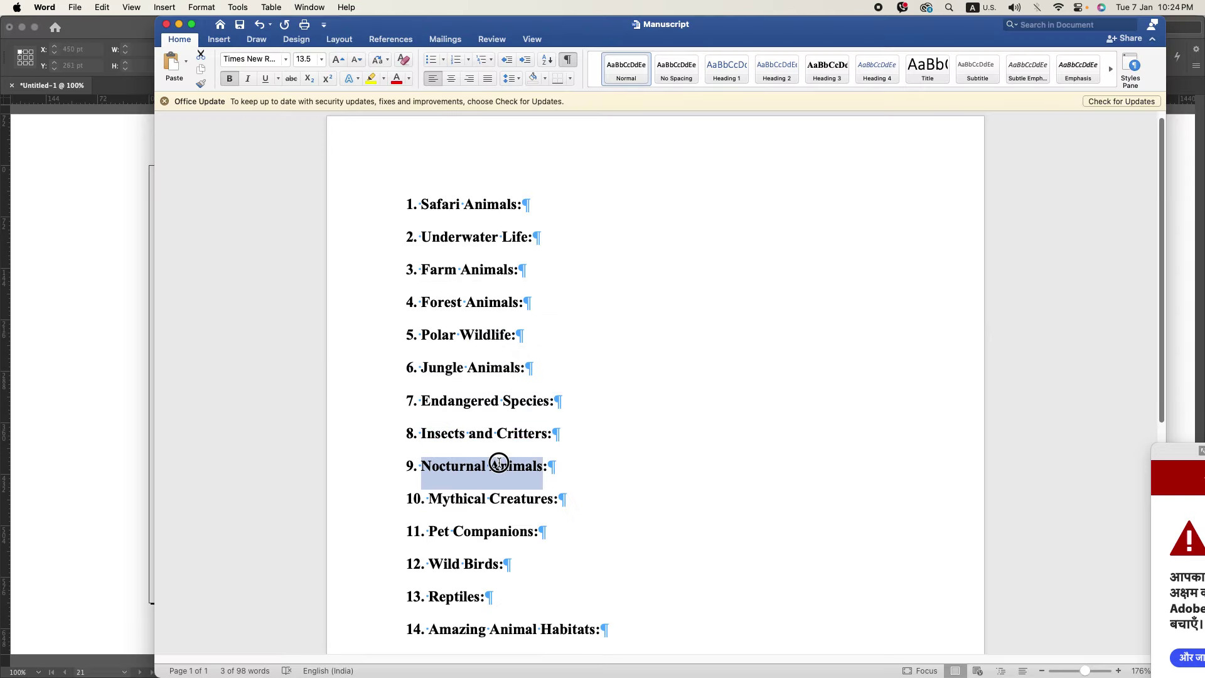
key(super+Tab)
key(super+shift+d)
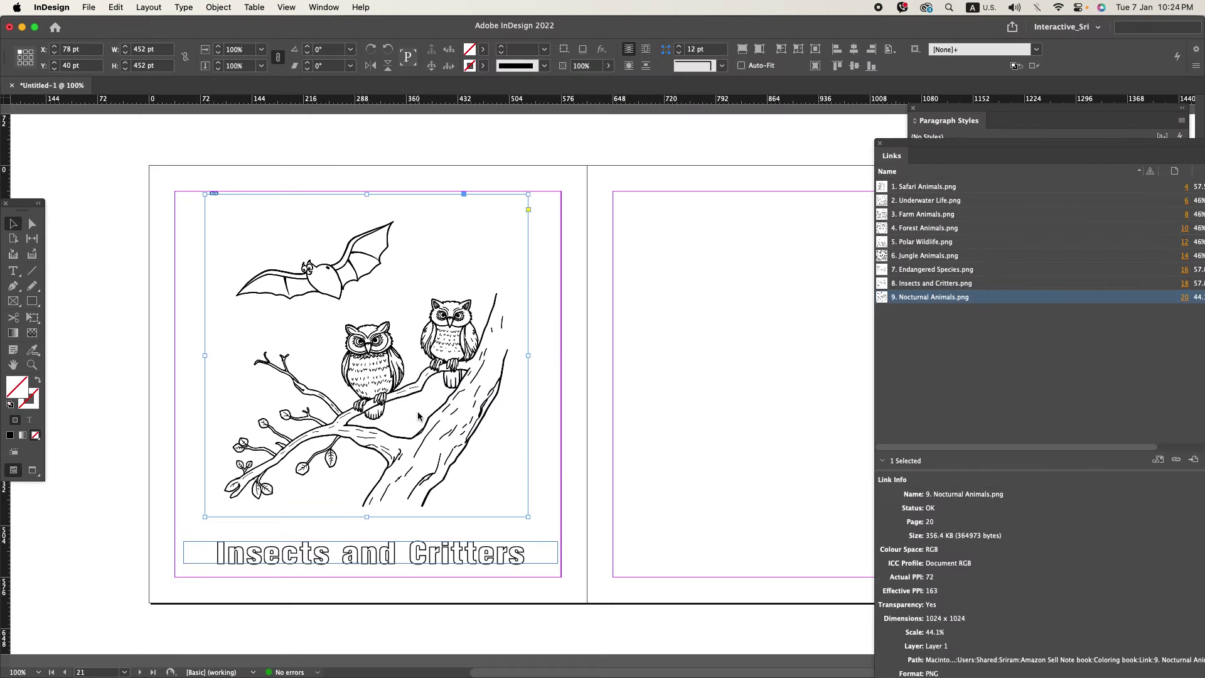
key(super+shift+d)
double_click(421, 555)
key(super+a)
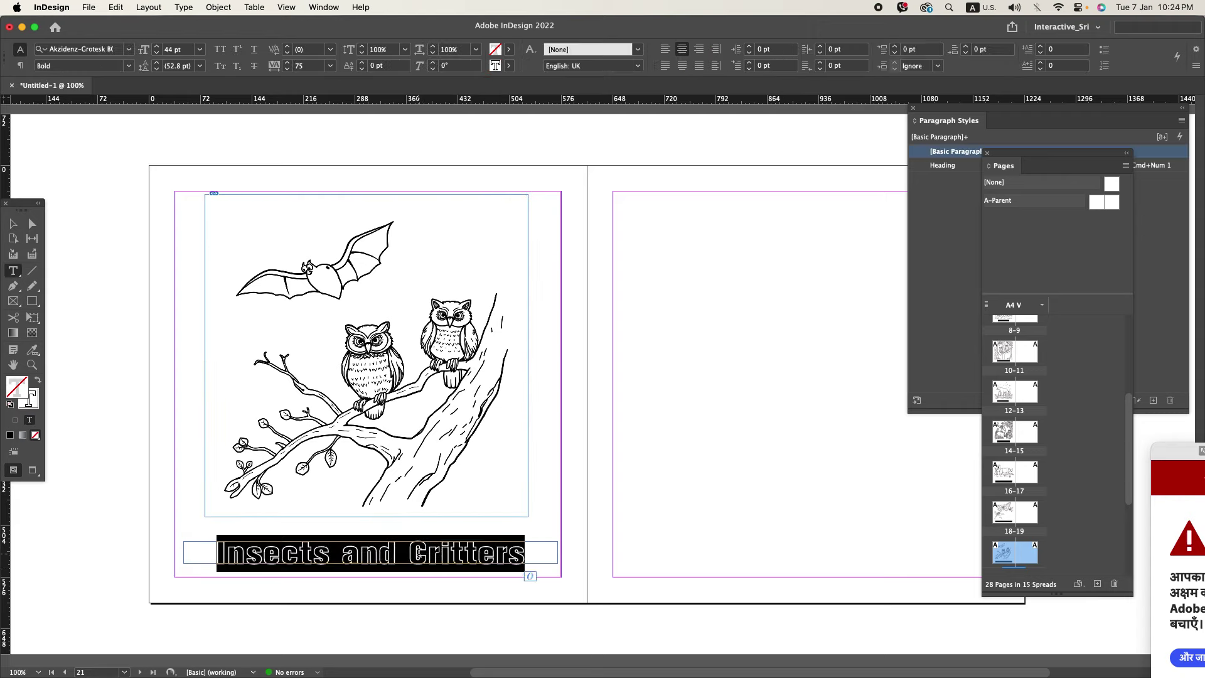
key(super+v)
click(10, 221)
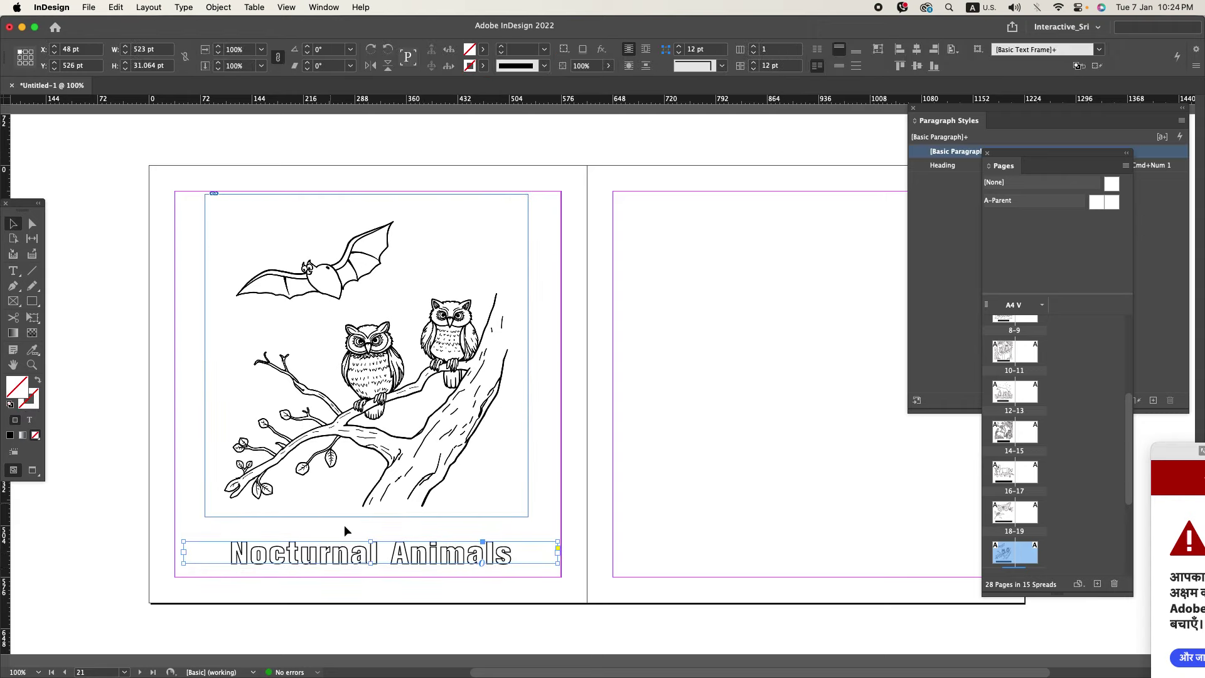
click(672, 560)
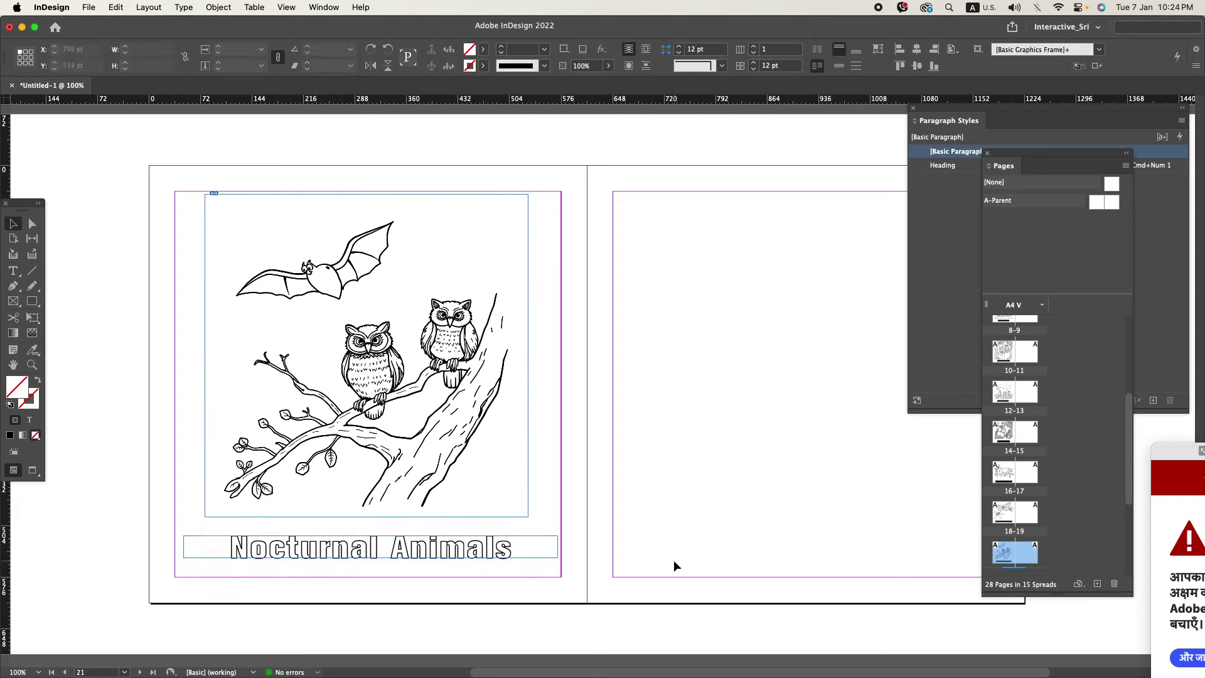
- Preview the book at 75% zoom and review the finished picture pages and the remaining blank spreads
key(w)
key(super+minus)
scroll(568, 476, up, 20)
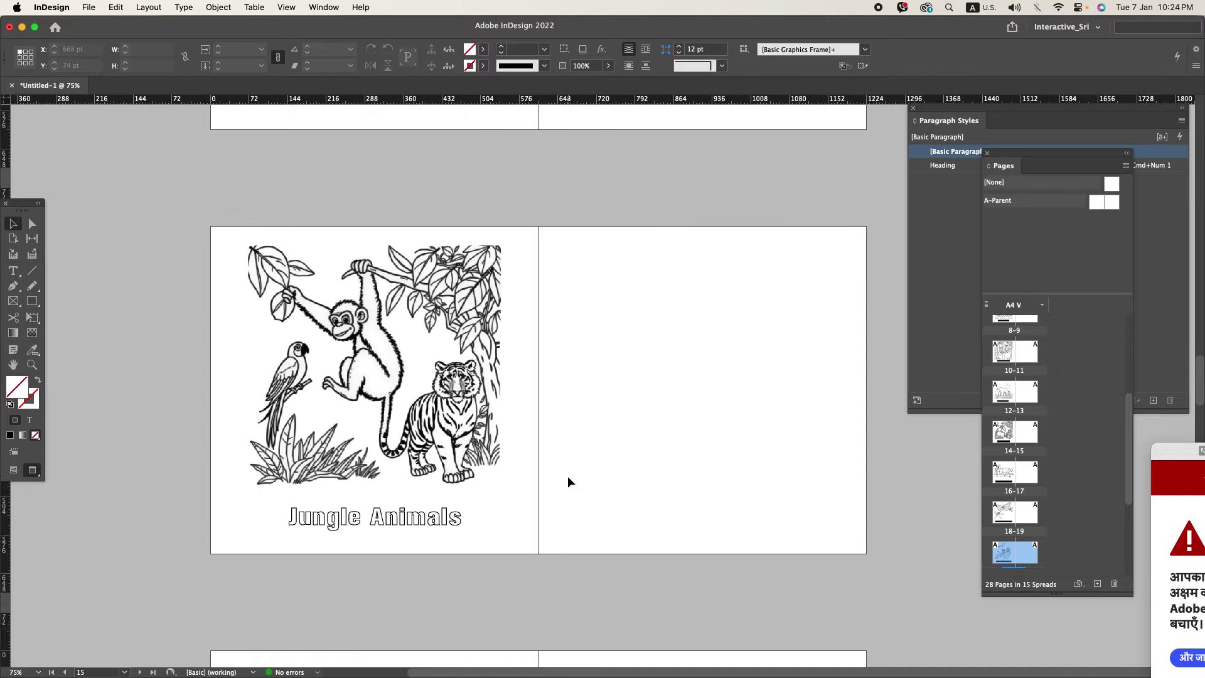
scroll(569, 482, up, 20)
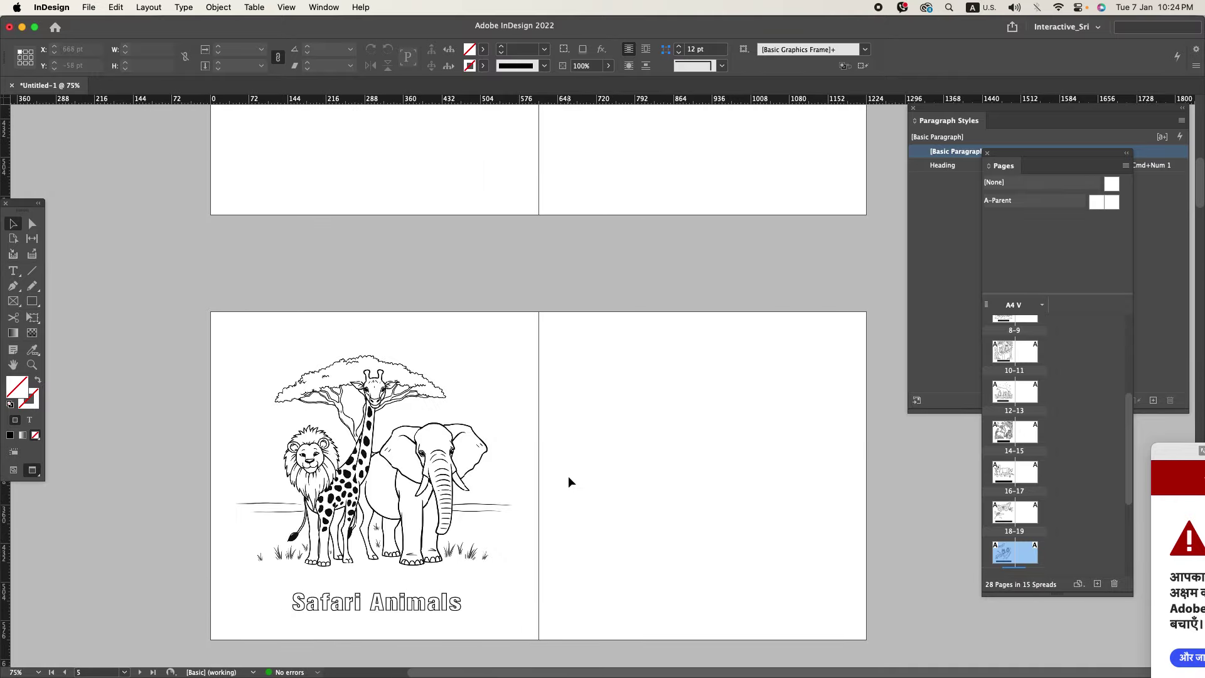
scroll(568, 481, down, 20)
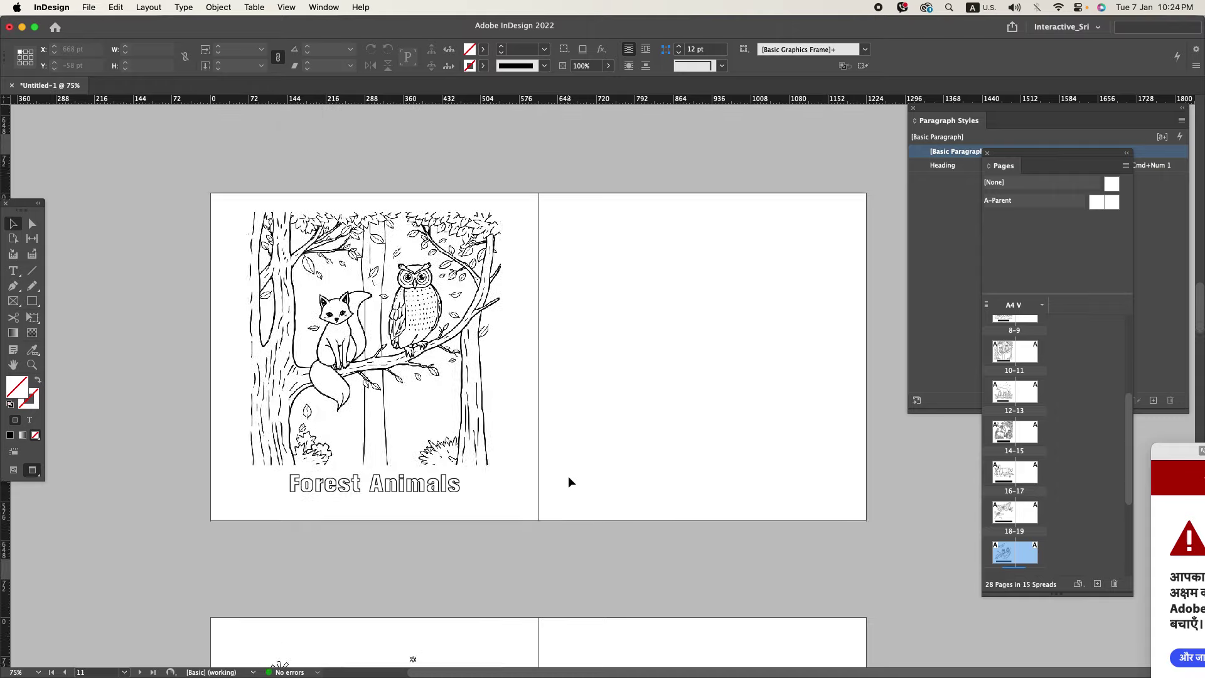
scroll(567, 476, down, 15)
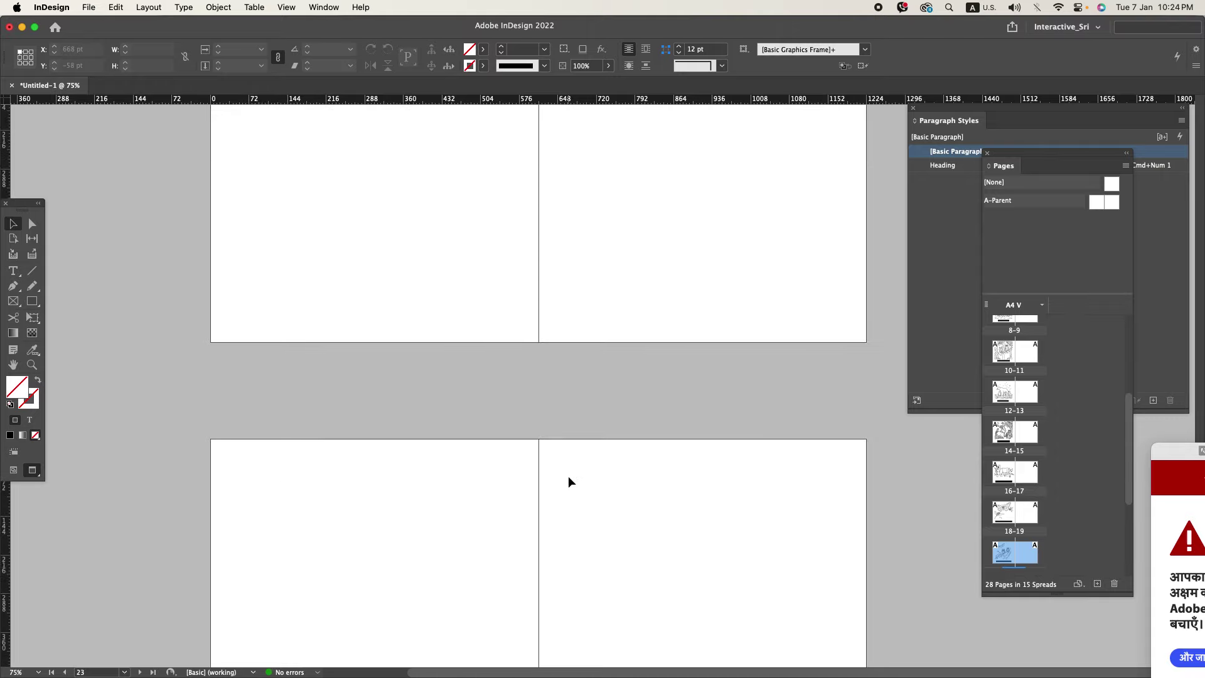
scroll(568, 476, up, 4)
key(super+s)
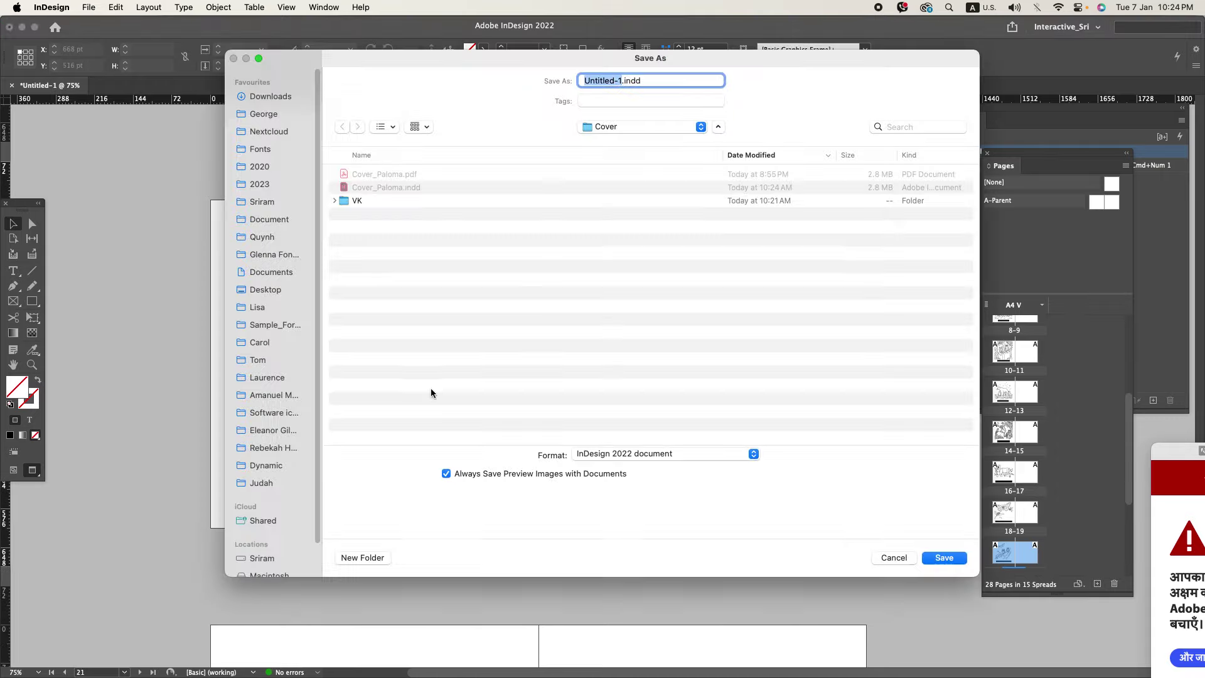
key(Escape)
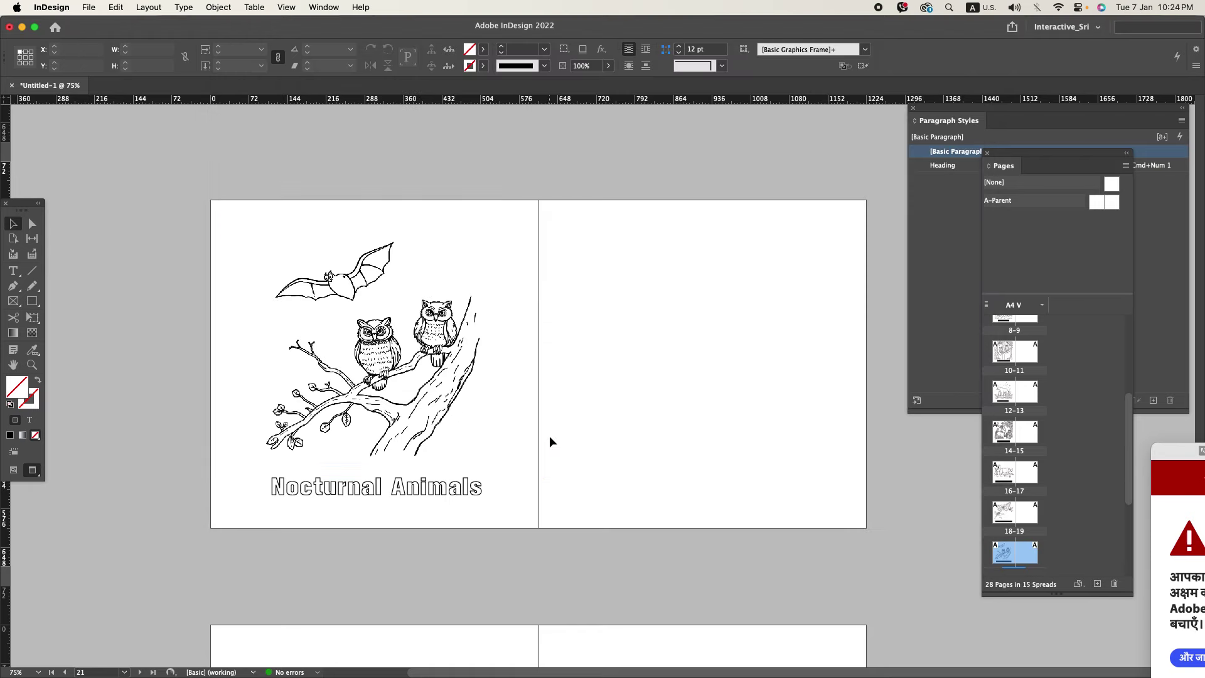
scroll(1050, 475, down, 5)
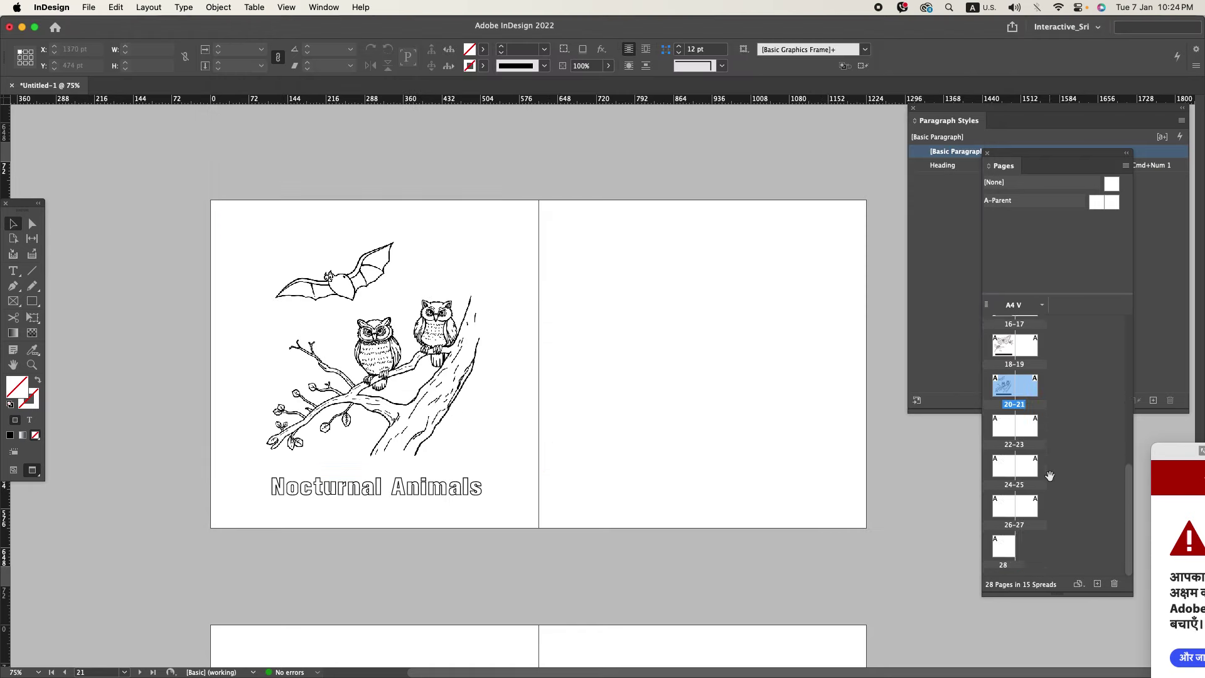